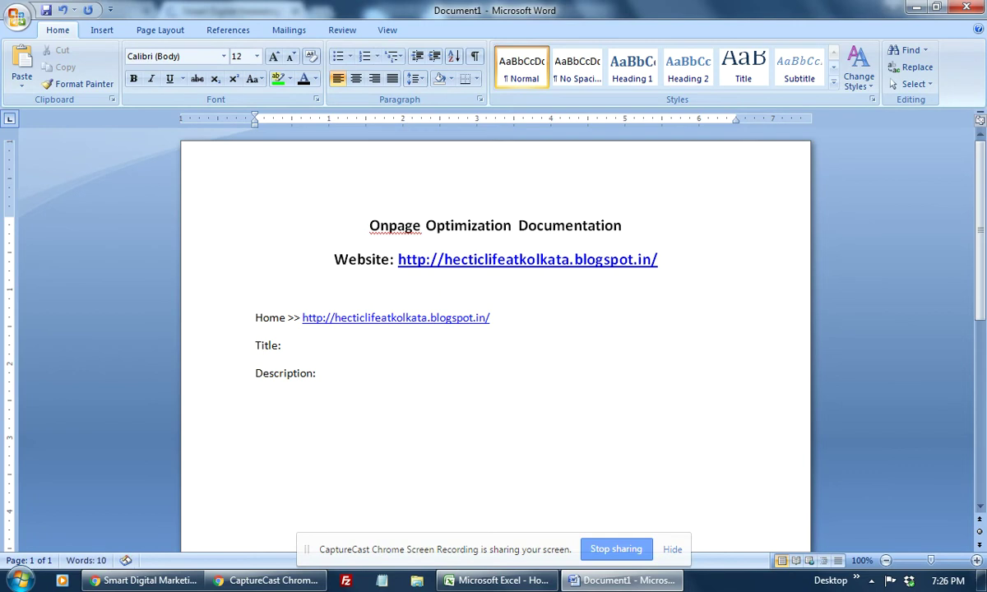
Step: Add the Keywords:, H1, H2 tags Suggestion:, Image Optimization:, Internal link Suggestion: and Content Suggestion: labels on separate lines
text(Keywords:)
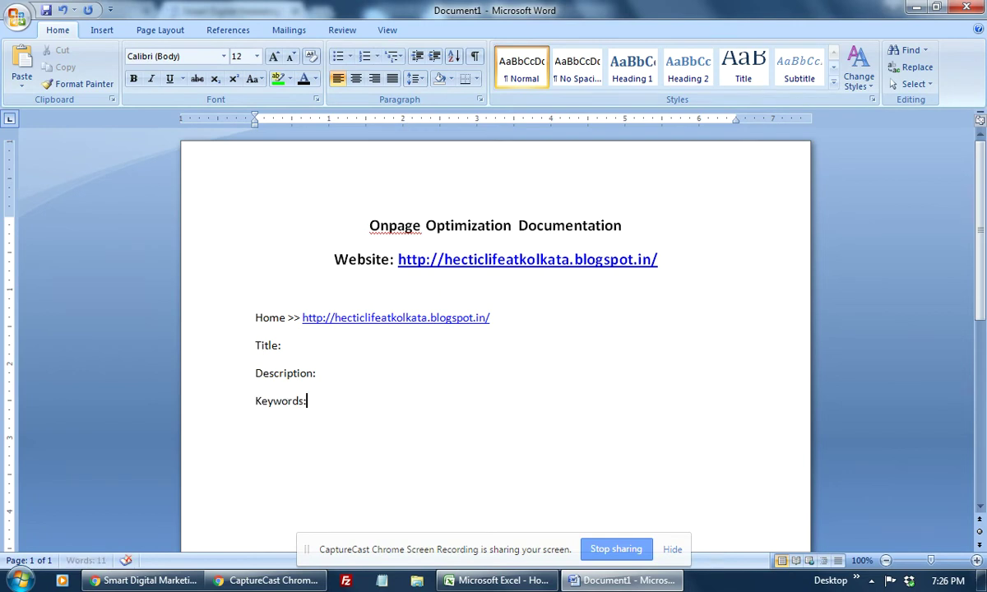
key(Return)
text(H1, H2 tags Sug)
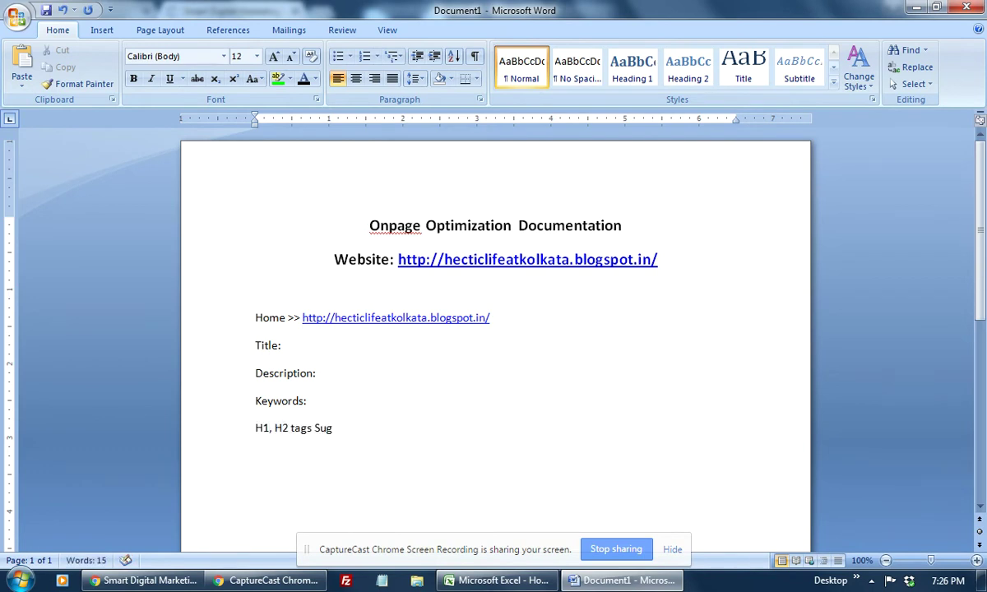
text(gestion:)
key(Return)
text(Im)
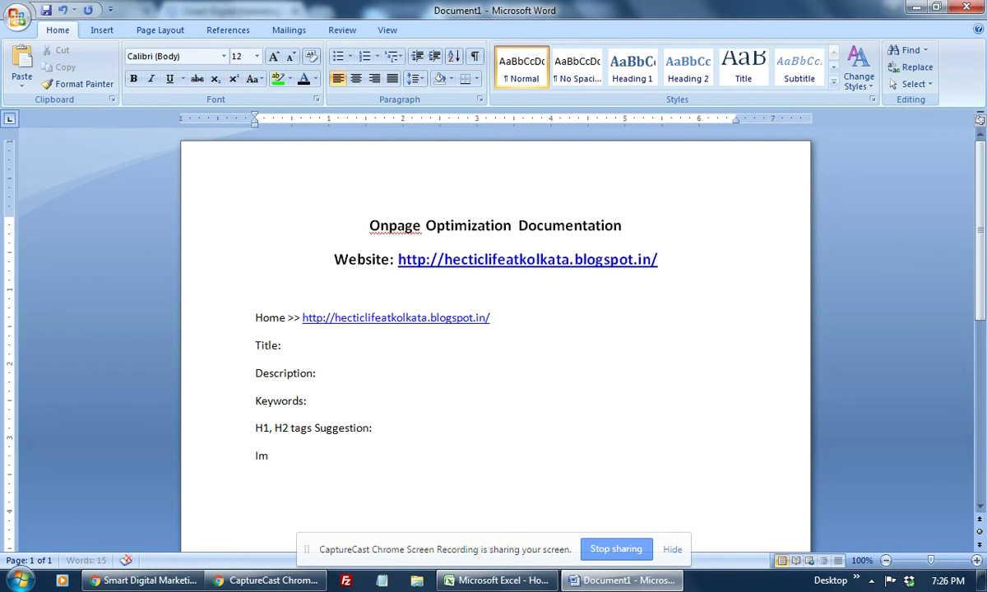
text(age Optimiz)
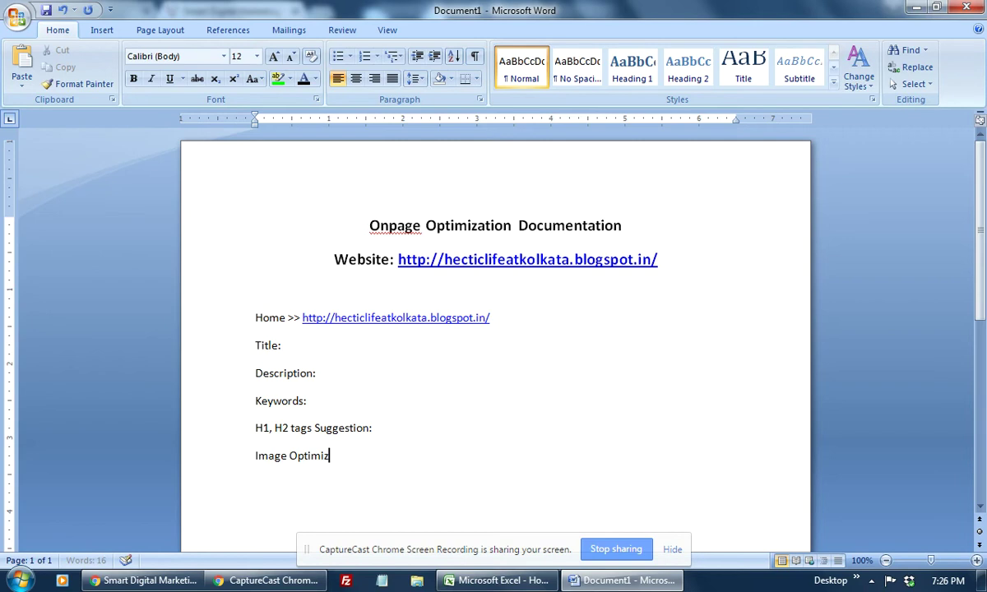
text(ation:)
key(Return)
text(Internal link Suggestion: )
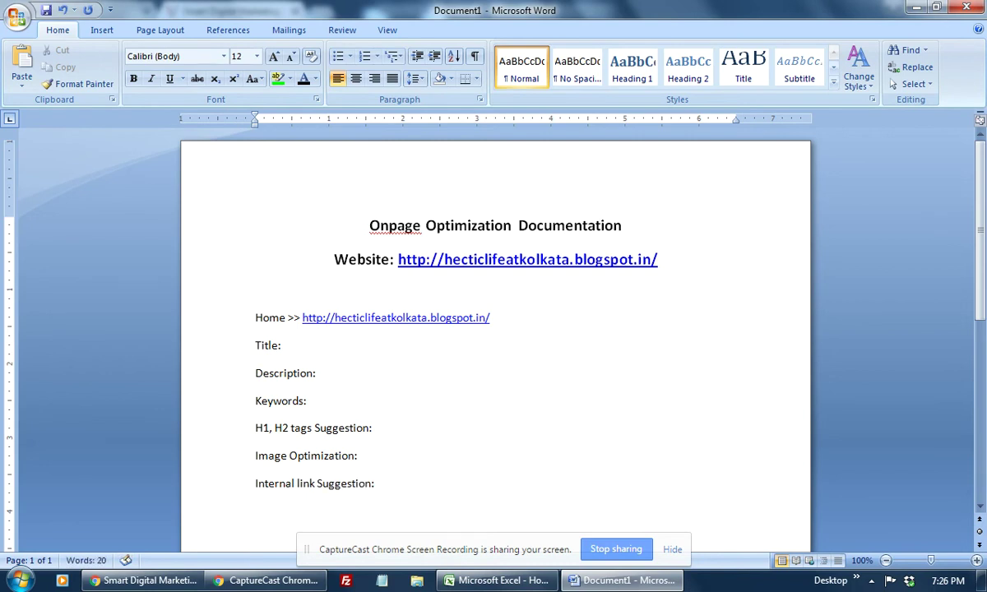
text(Content Suggestion:)
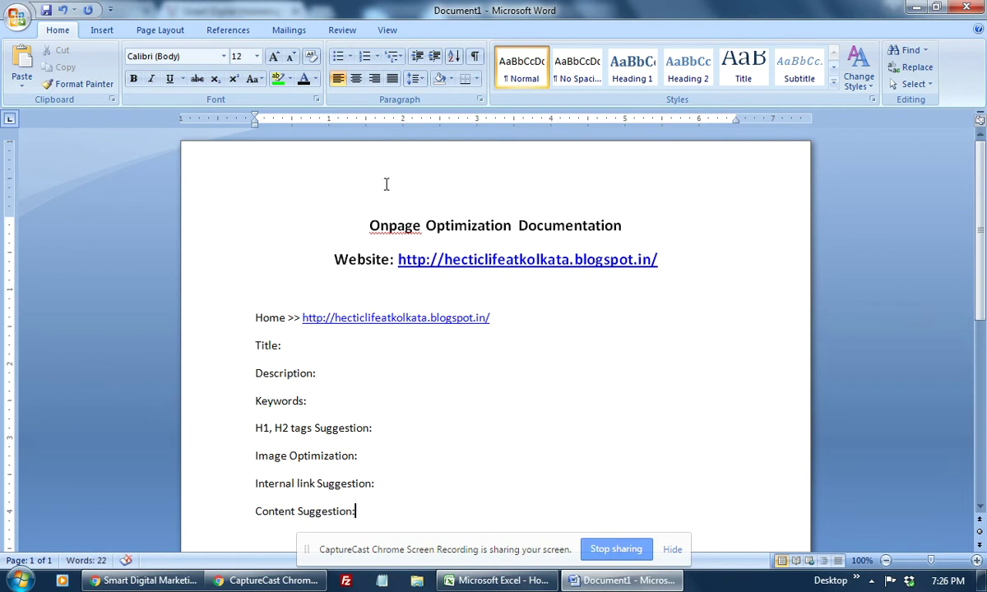
Step: Change the last label to 'Content Customization Suggestion:'
scroll(469, 222, down, 1)
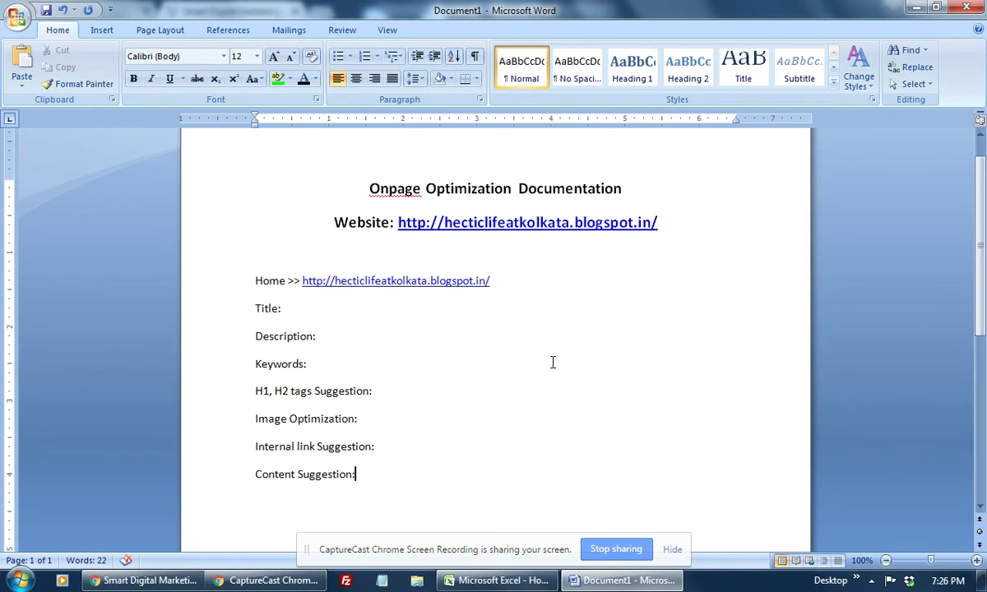
click(295, 475)
text(C)
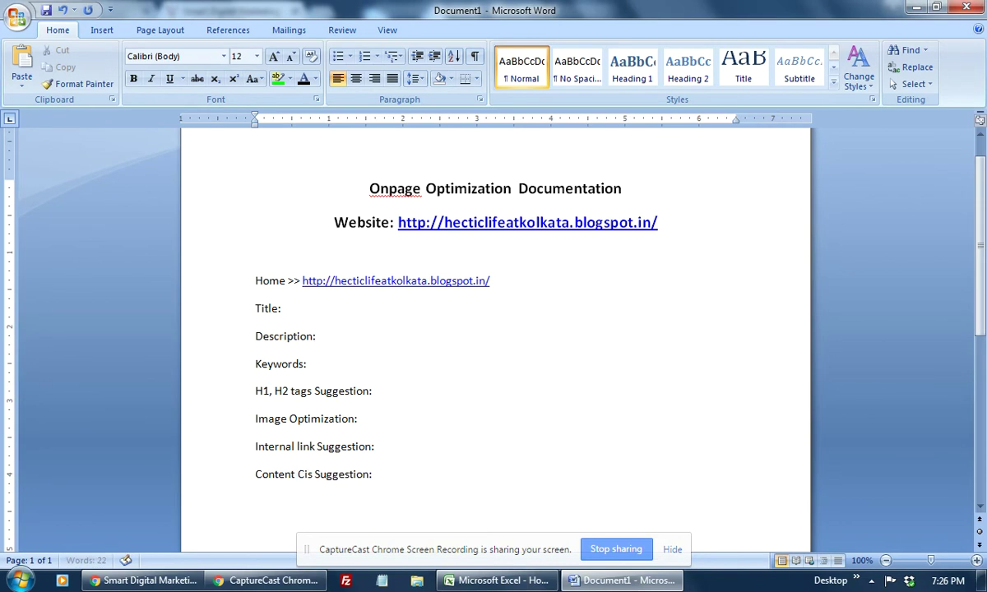
text(ustomization)
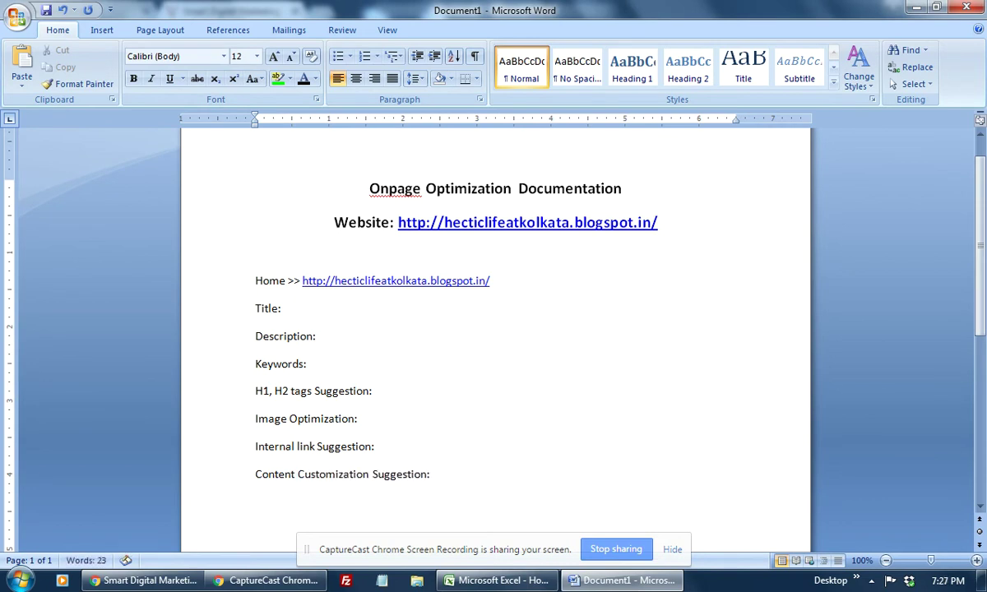
click(502, 455)
click(324, 308)
scroll(372, 328, down, 2)
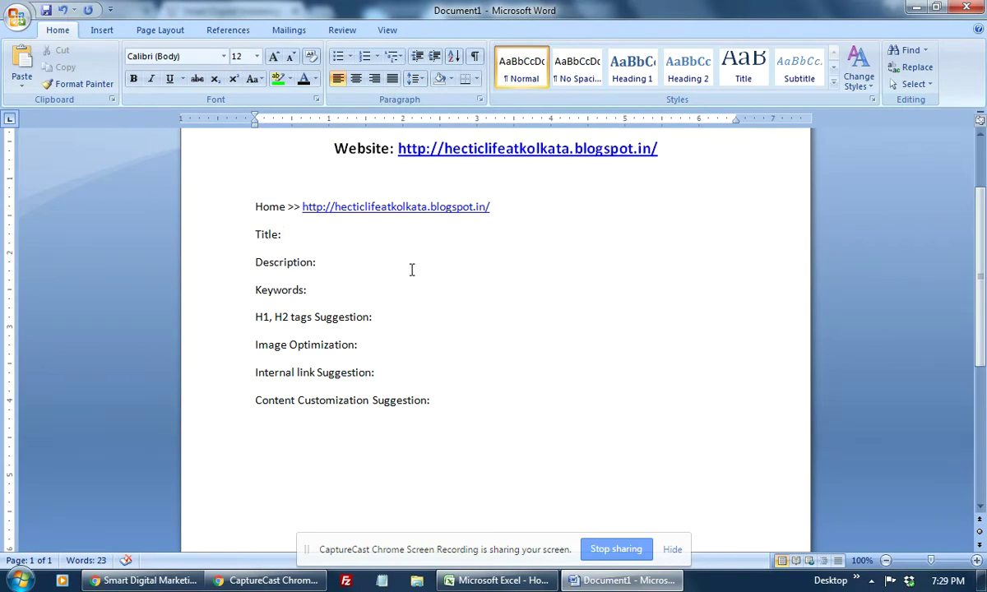
click(346, 267)
click(312, 235)
click(501, 581)
drag(400, 196, 324, 258)
click(304, 253)
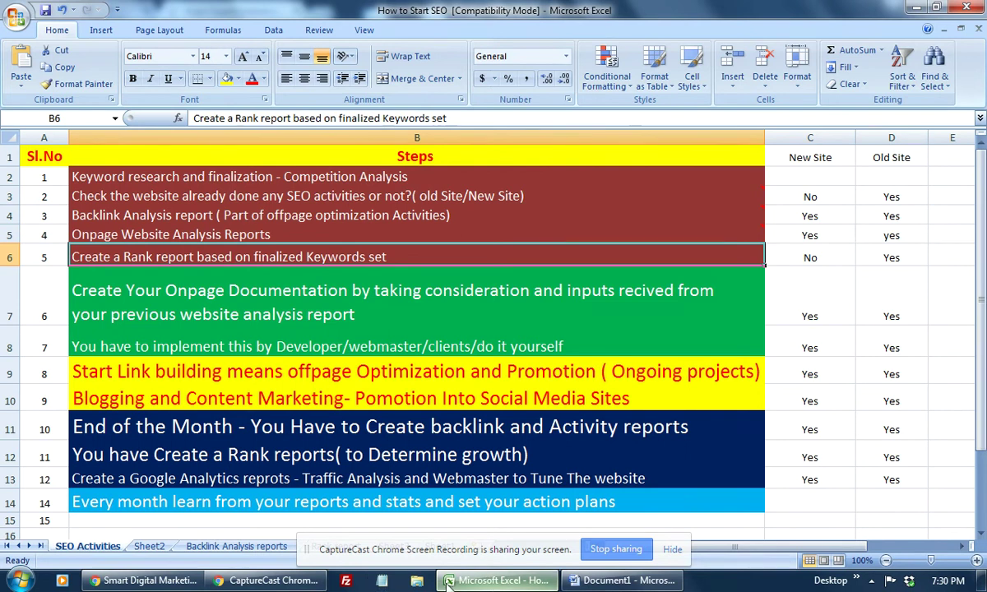
click(623, 581)
click(283, 178)
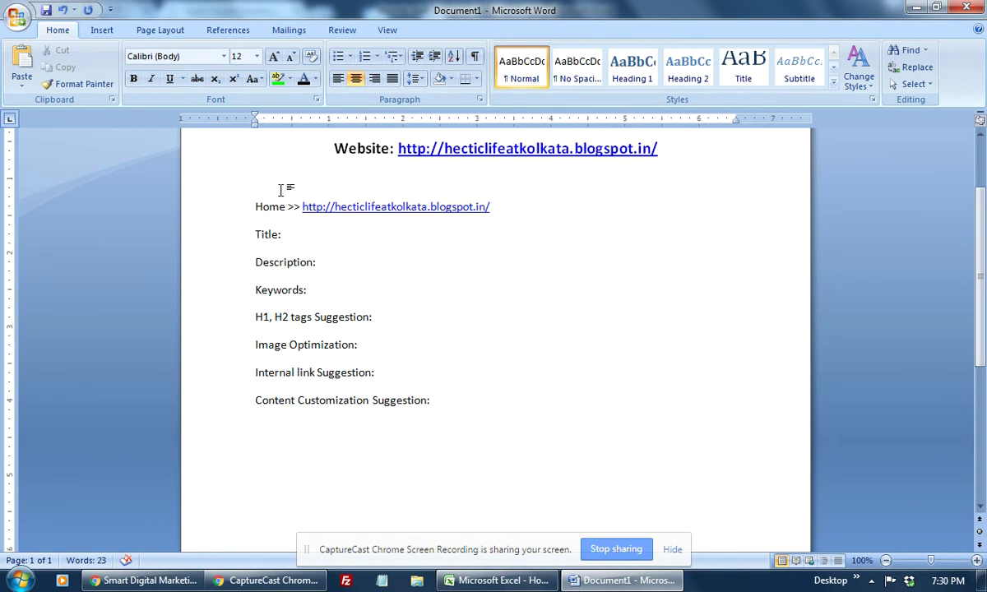
Step: List 'Kolkata tour', 'Life at Kolkata' and 'Visit kolkata' on separate lines below the last label
click(293, 486)
click(458, 400)
key(Return)
key(Return)
text(Kolkata tour)
key(Return)
text(Life at)
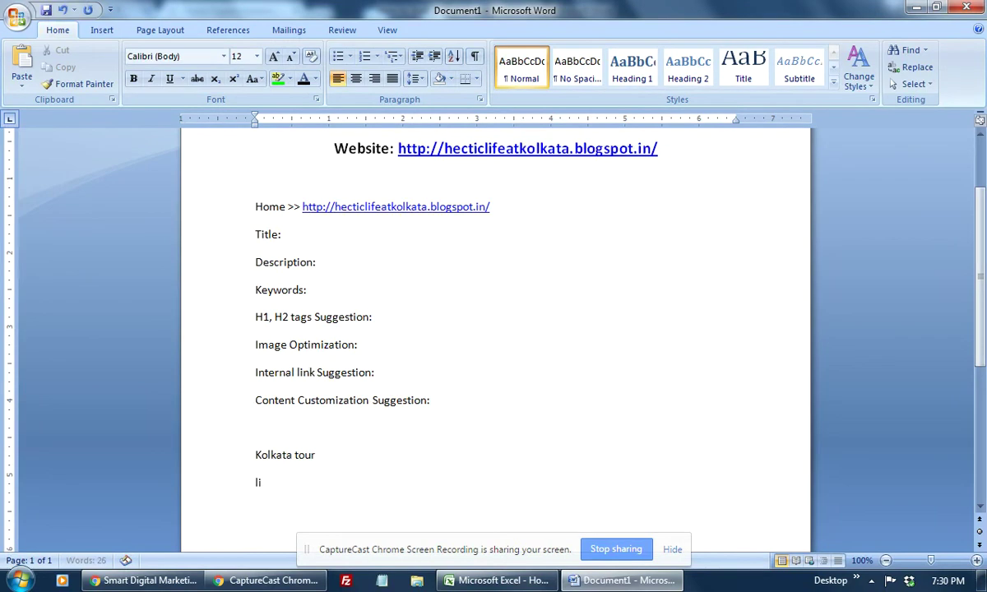
text( Kolkata)
key(Return)
text(Visit kol)
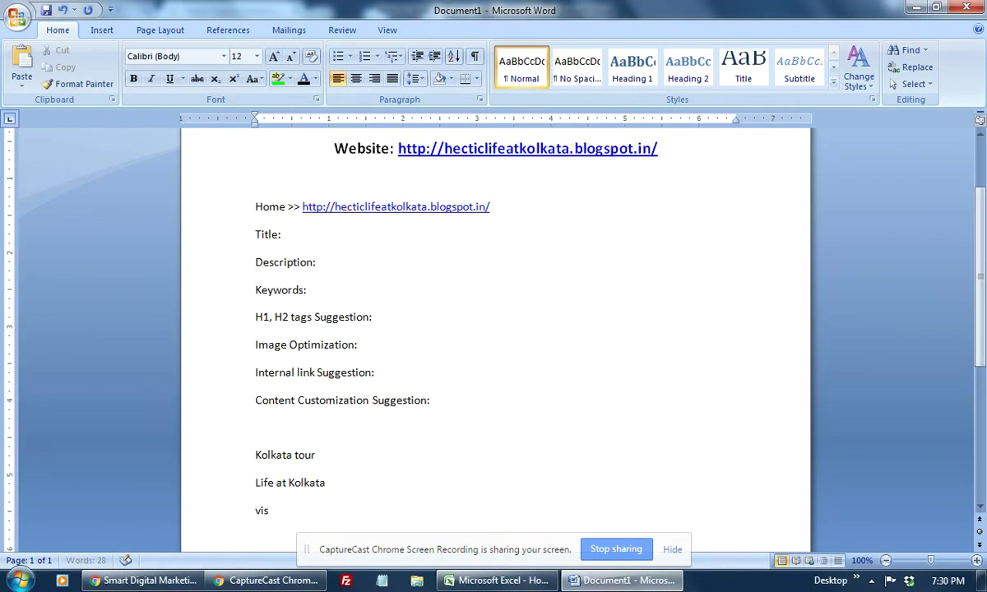
text(kata)
key(Return)
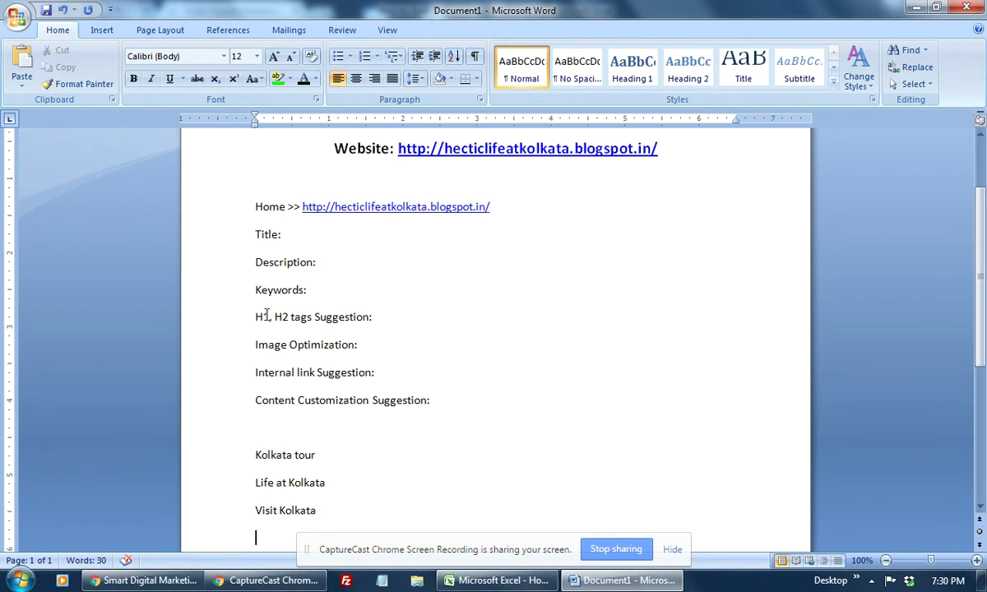
click(305, 241)
Step: Type the title 'All about Kolkata - Kolkata Travel and Tourism', correcting typos along the way
text(All bou)
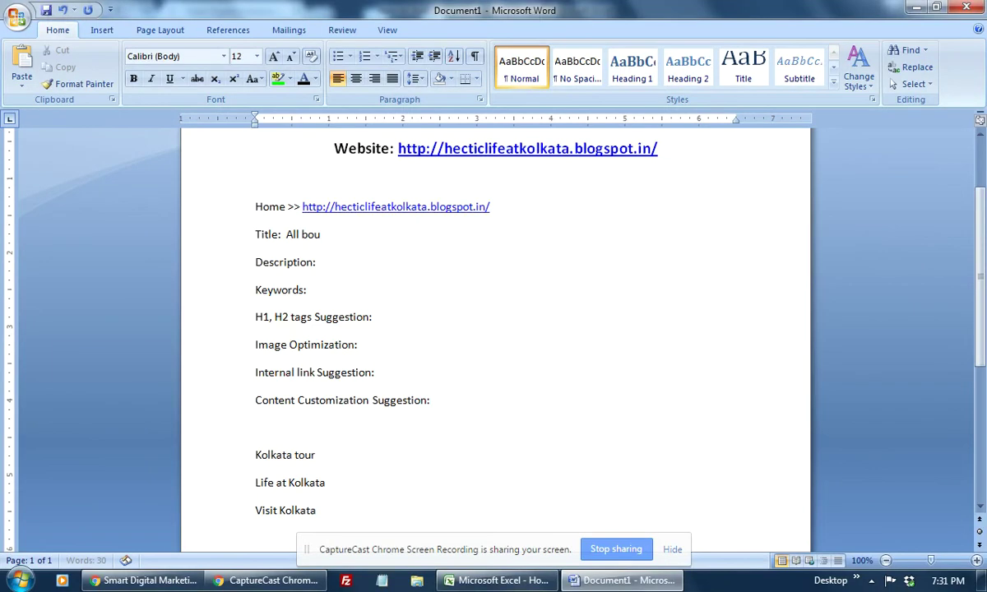
text(t Kolkata,)
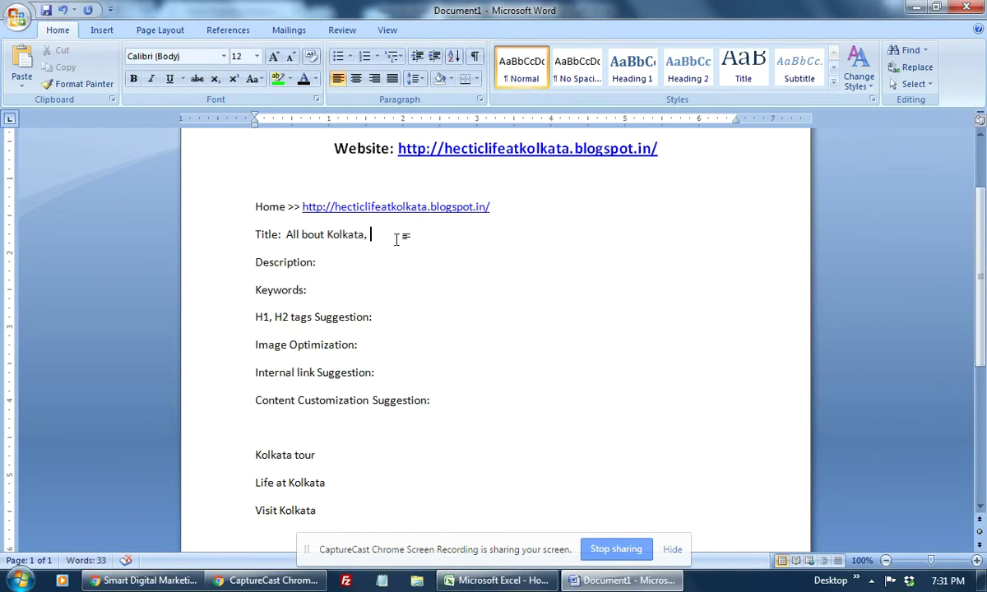
click(301, 234)
text(a)
click(394, 236)
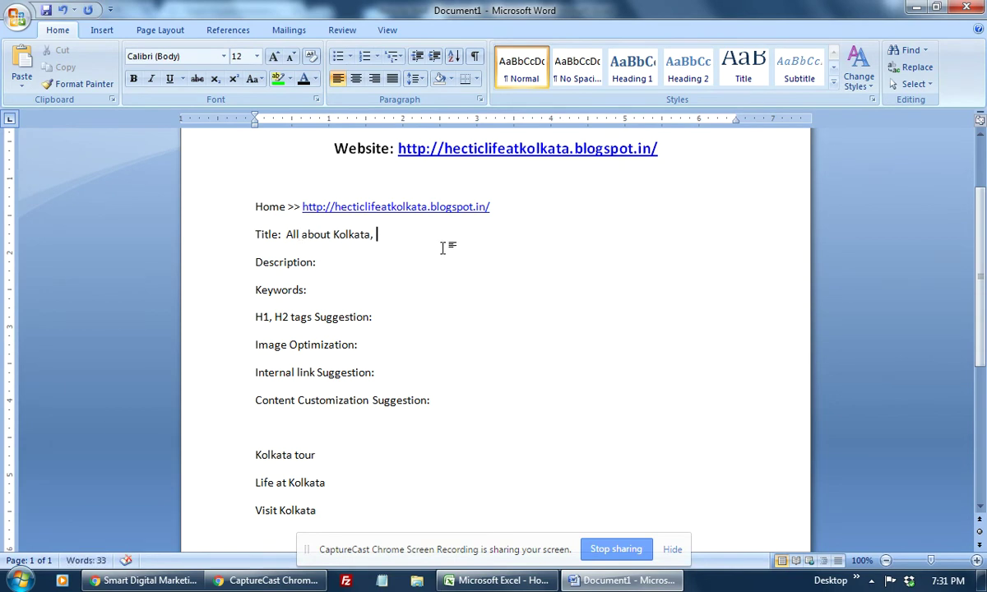
key(BackSpace)
text(-)
text( Kolka)
text(ta Travel)
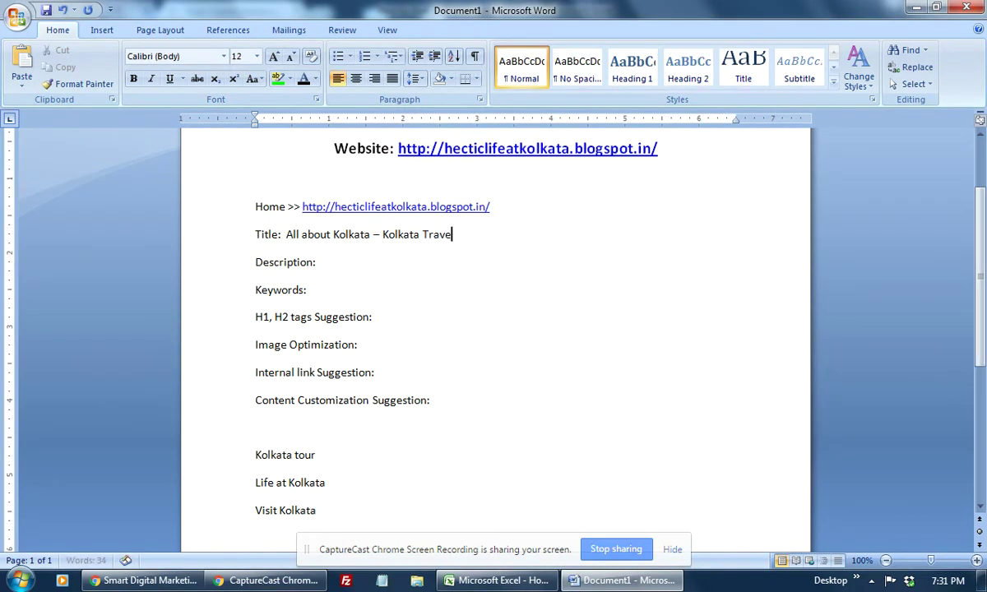
text( and Tourism)
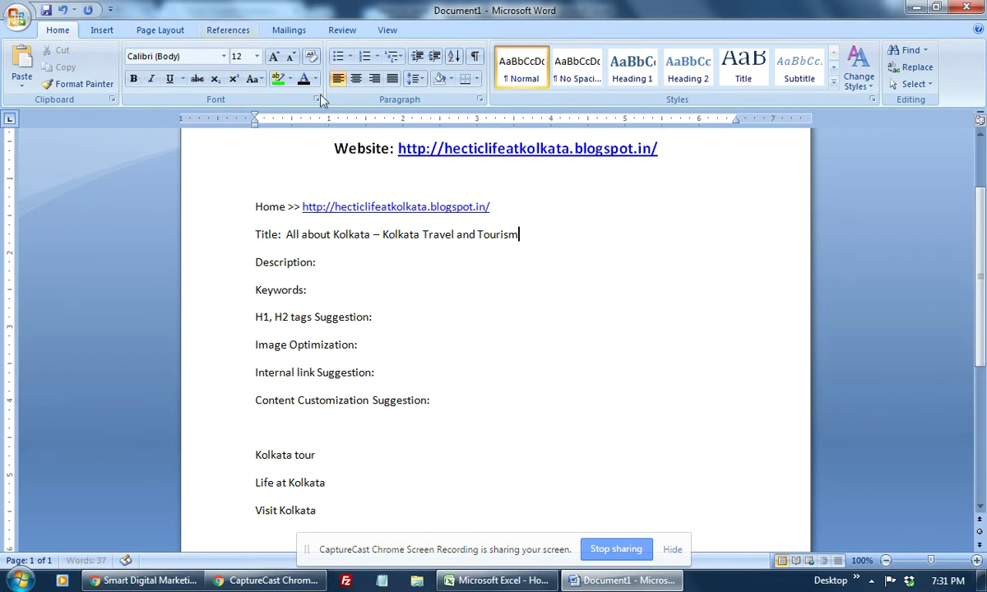
Step: Reword the title's end to 'Visit Kolkata to see Life at Kolkata'
click(389, 233)
text(Visit)
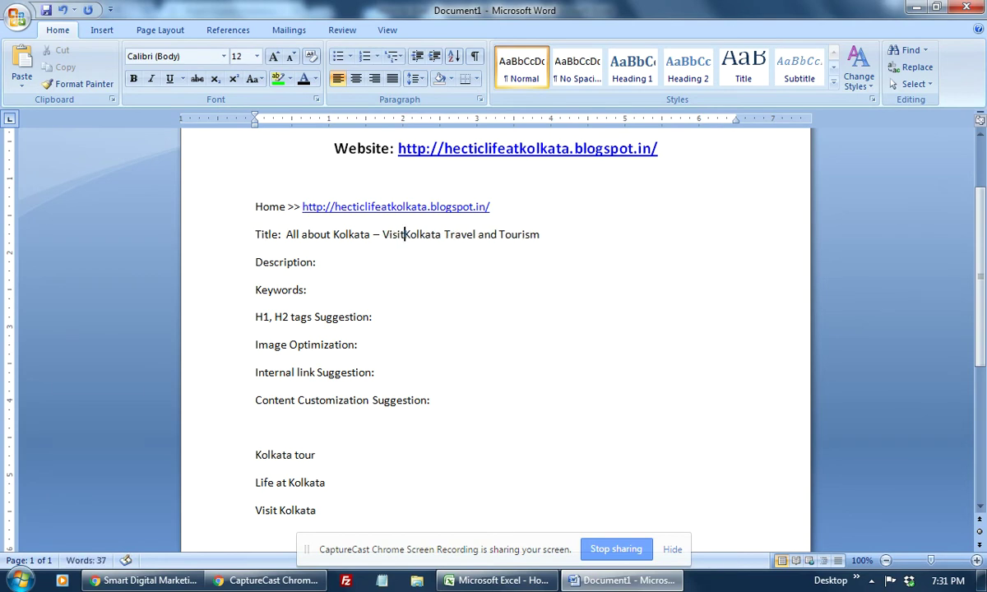
drag(408, 233, 449, 236)
text(to Se)
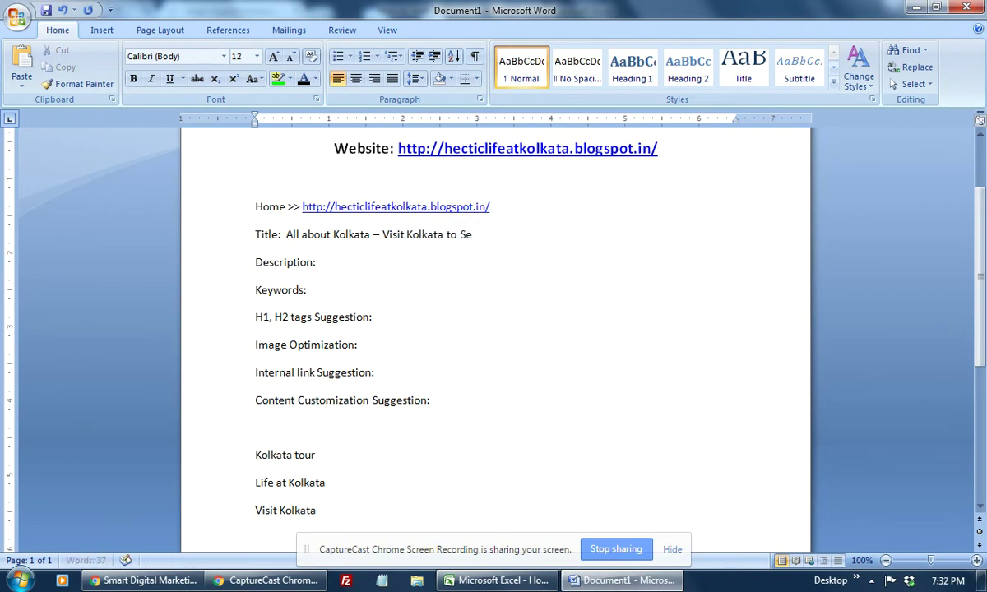
text(e life at Kolkata)
click(494, 290)
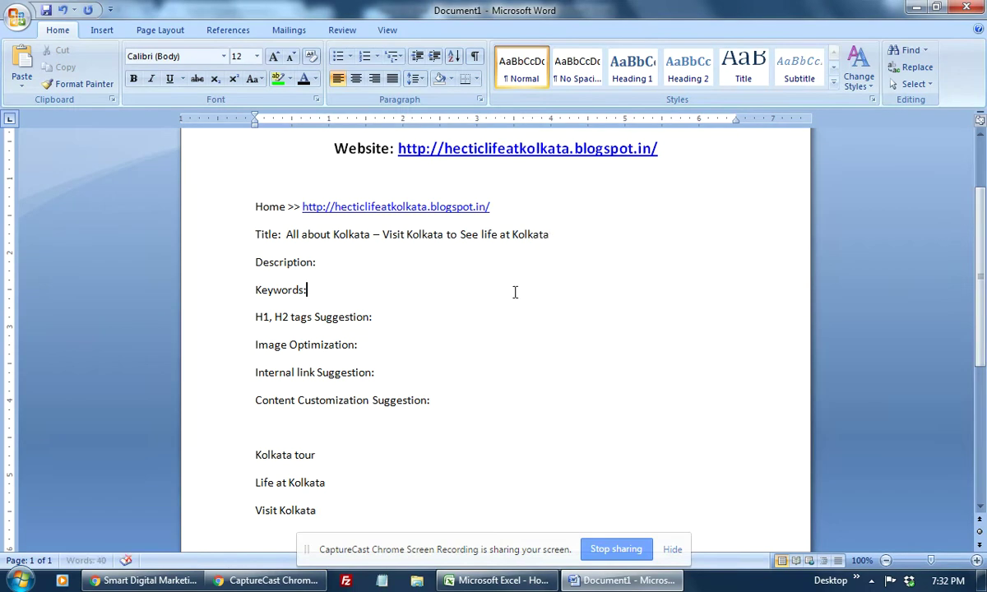
right_click(473, 233)
click(512, 253)
click(642, 273)
double_click(485, 235)
text(L)
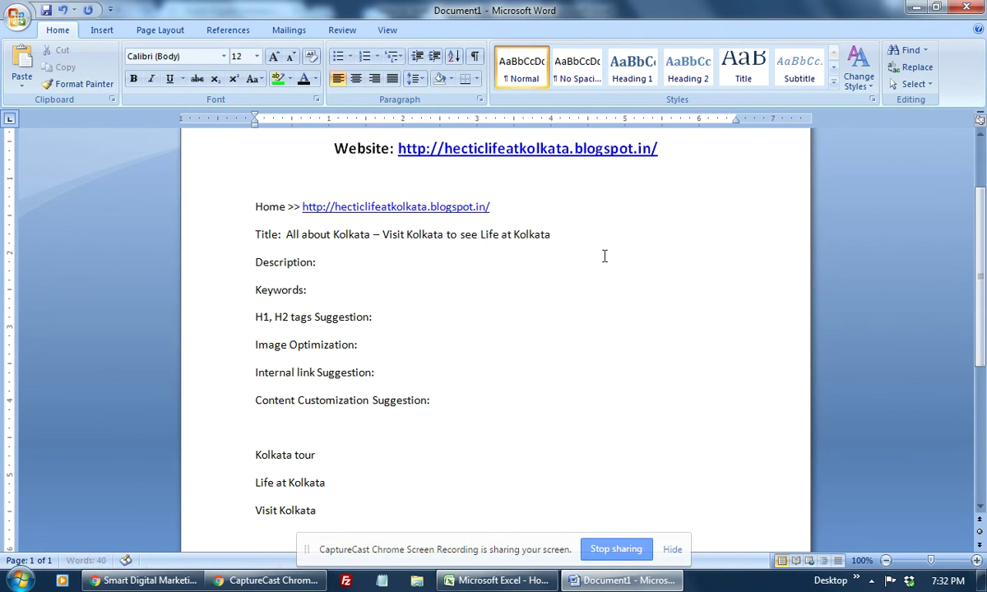
click(525, 270)
Step: Insert 'Blog' before the dash so the title reads 'All about Kolkata Blog – ...'
click(561, 237)
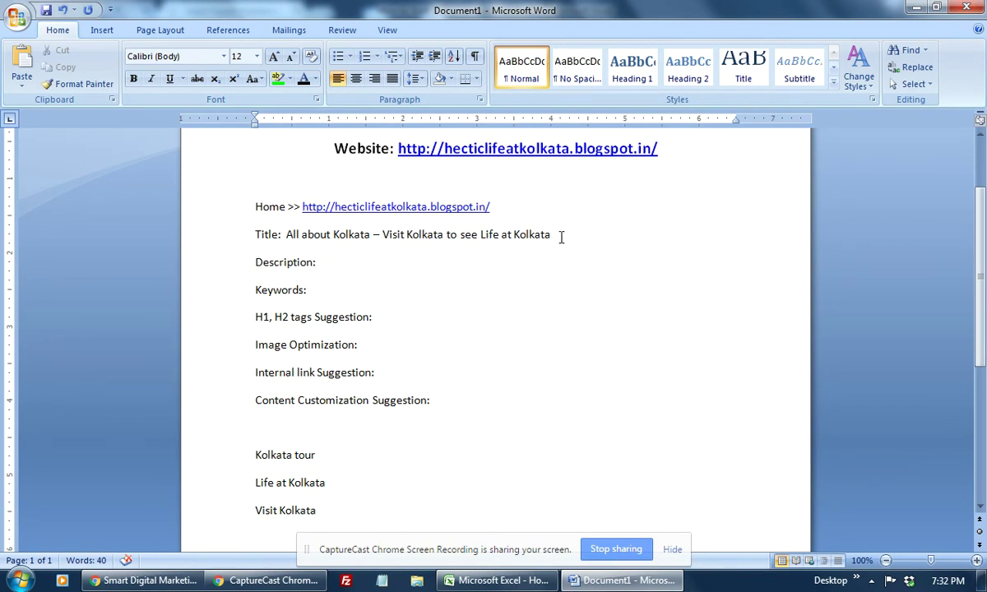
click(375, 236)
text(Blog)
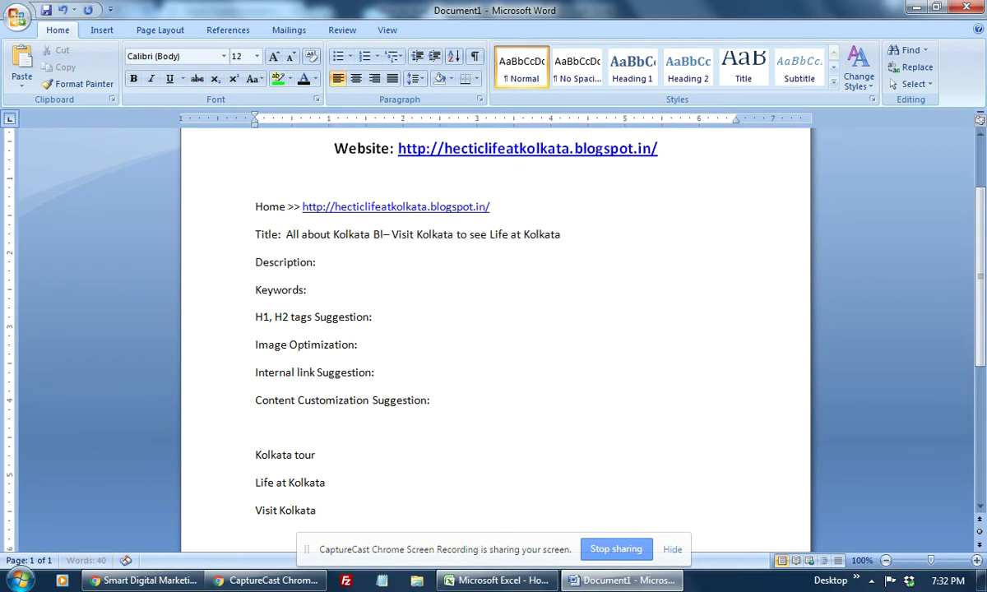
click(497, 347)
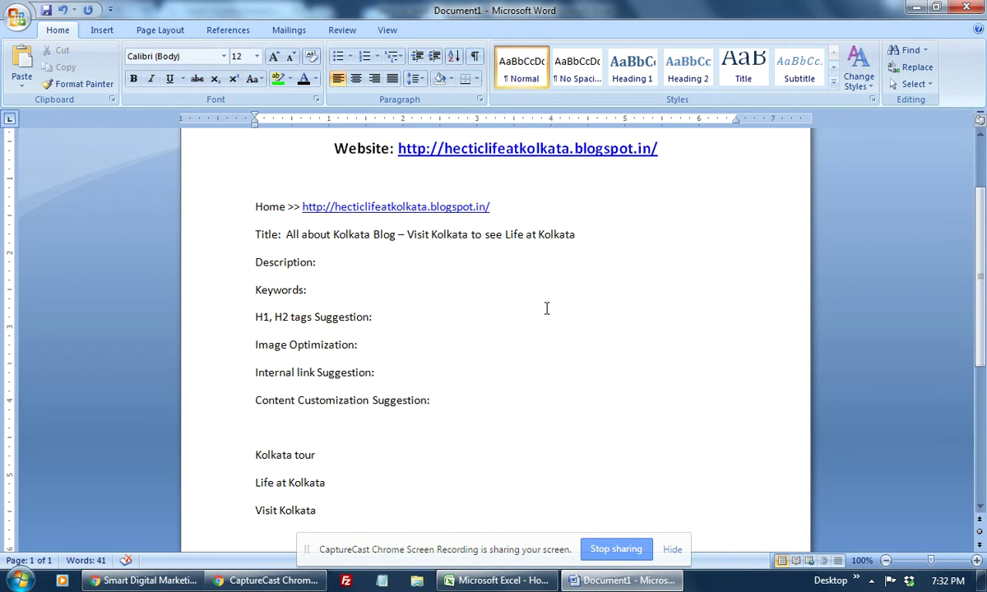
Step: Review the title's keyword phrases Kolkata Blog, Visit Kolkata and Life at Kolkata
drag(294, 236, 599, 243)
click(318, 237)
drag(333, 235, 392, 236)
click(330, 236)
drag(406, 236, 590, 234)
click(517, 237)
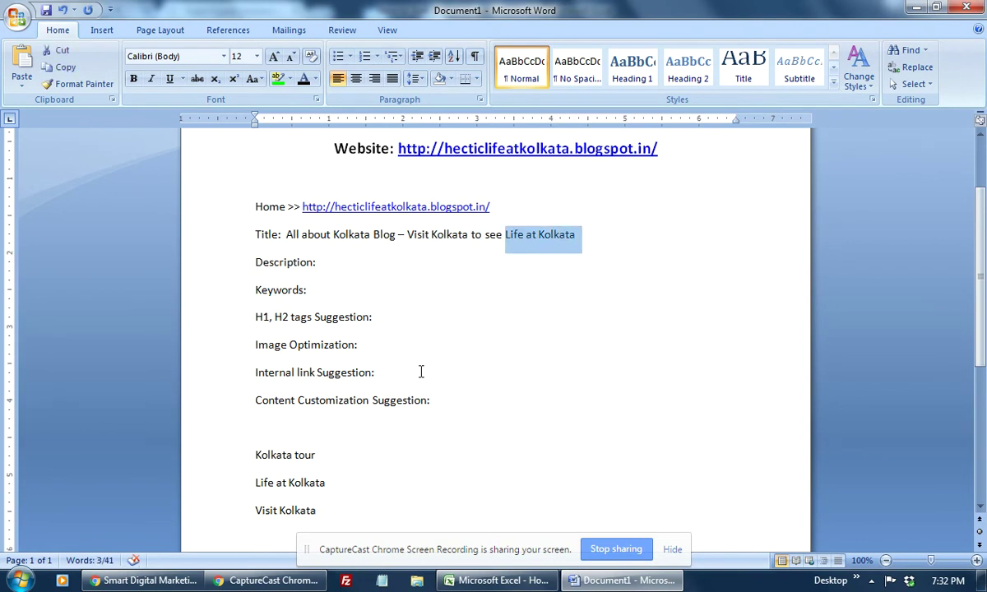
click(533, 324)
click(492, 245)
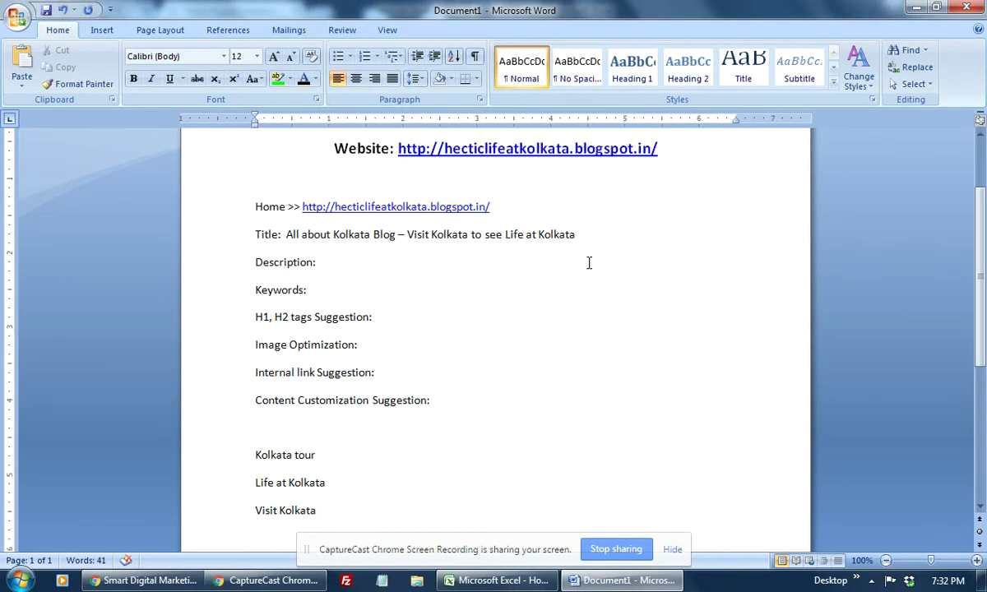
Step: Select the title to see its 11-word count, then bring the Chrome window forward
drag(284, 234, 572, 241)
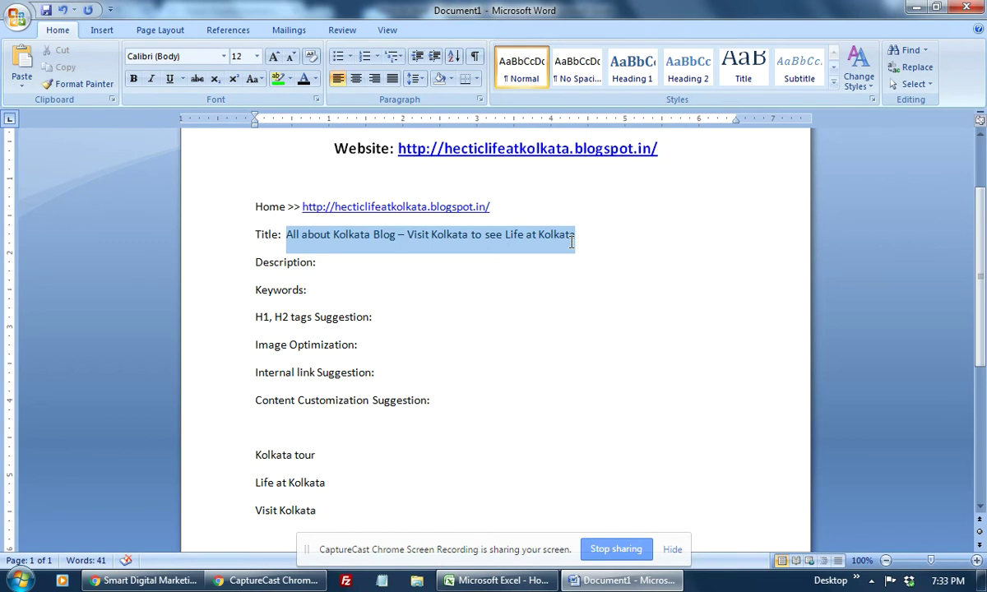
drag(572, 242, 572, 244)
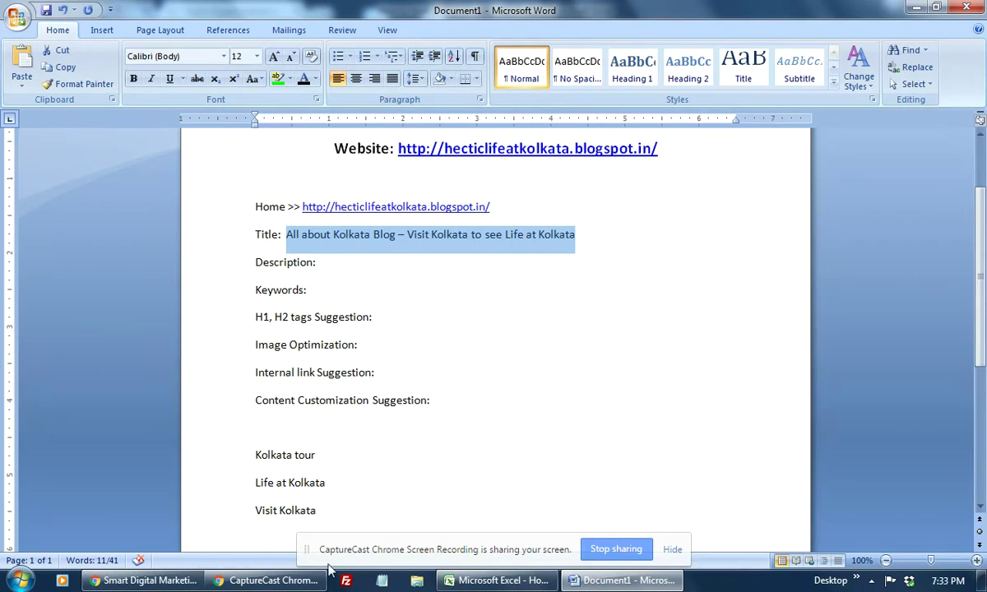
click(148, 582)
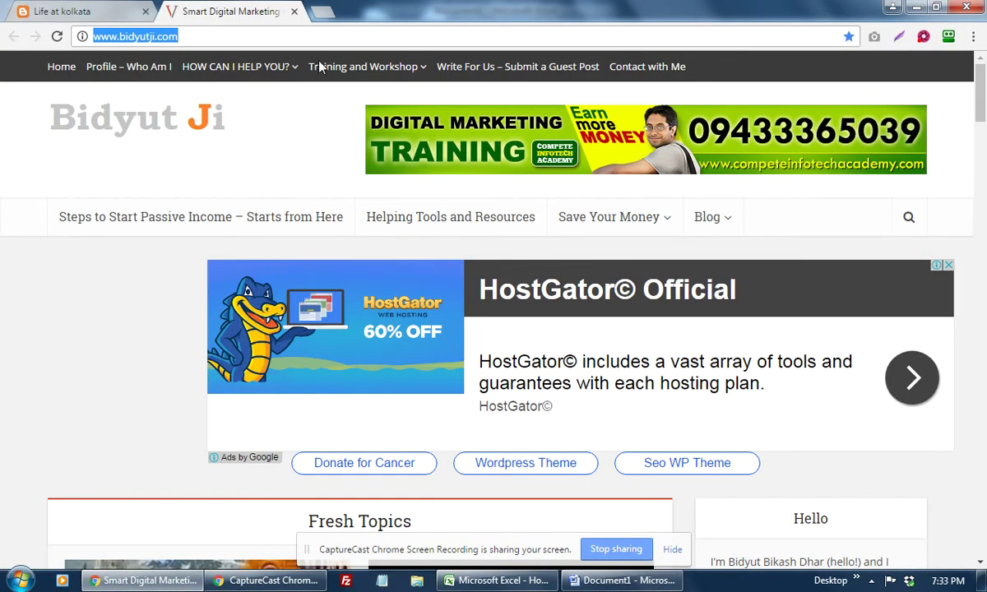
Step: Search Google for 'visit kolkata' in a new Chrome tab
click(306, 11)
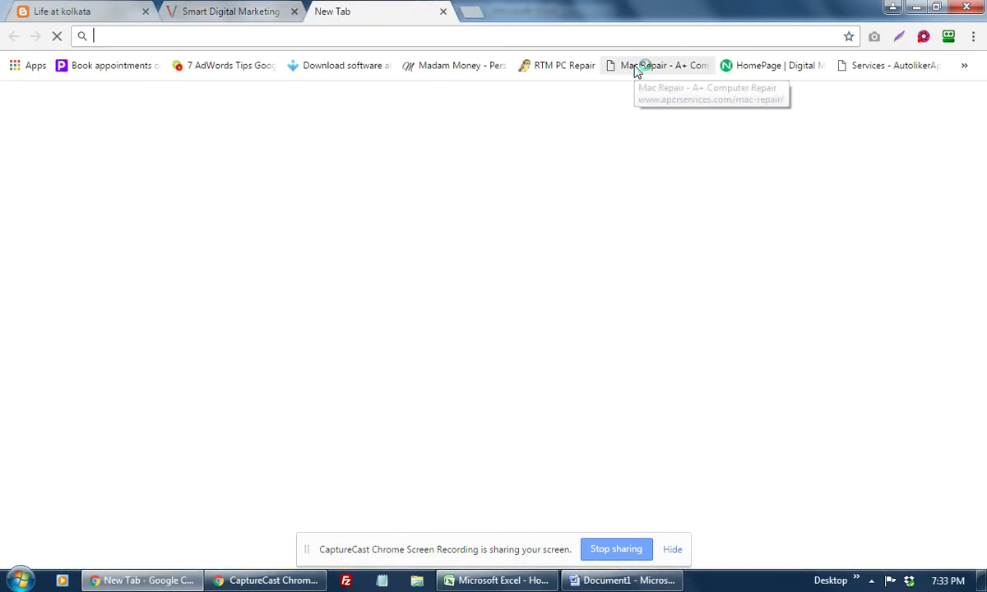
text(visit kolkata)
key(Return)
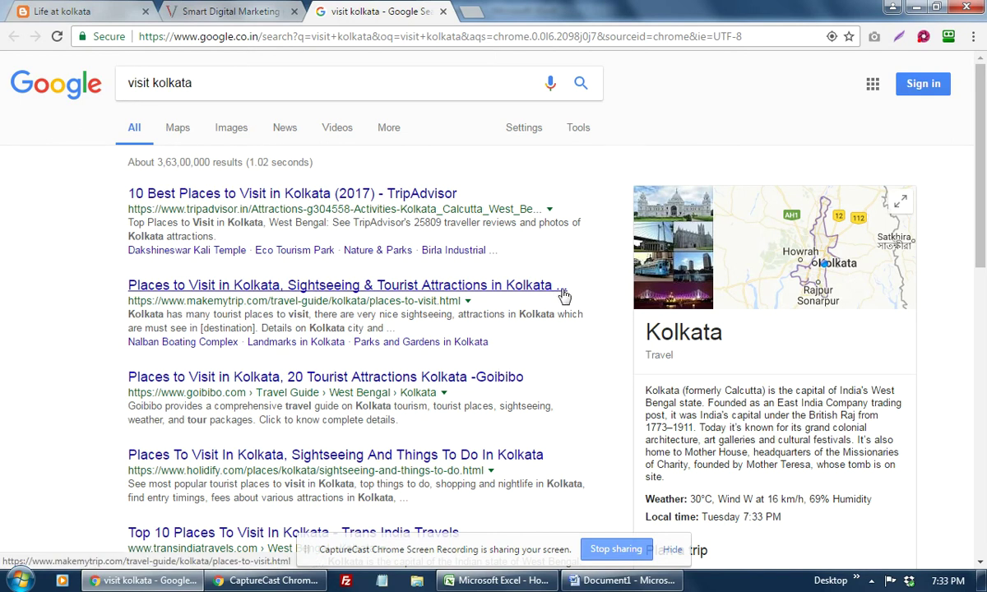
Step: Copy the Holidify result's title and return to the Word document below Visit Kolkata
scroll(543, 330, down, 2)
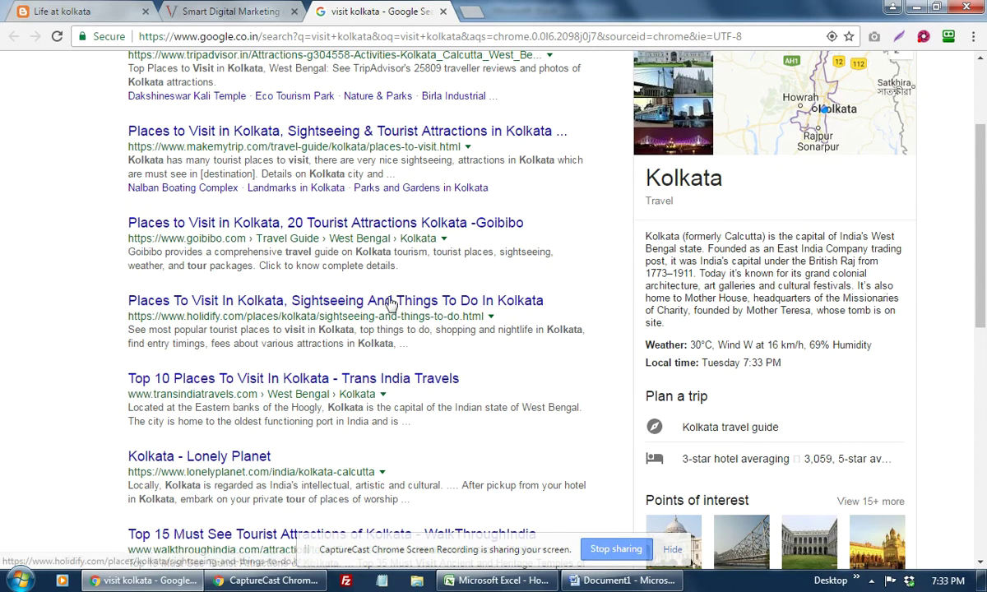
triple_click(547, 307)
key(ctrl+c)
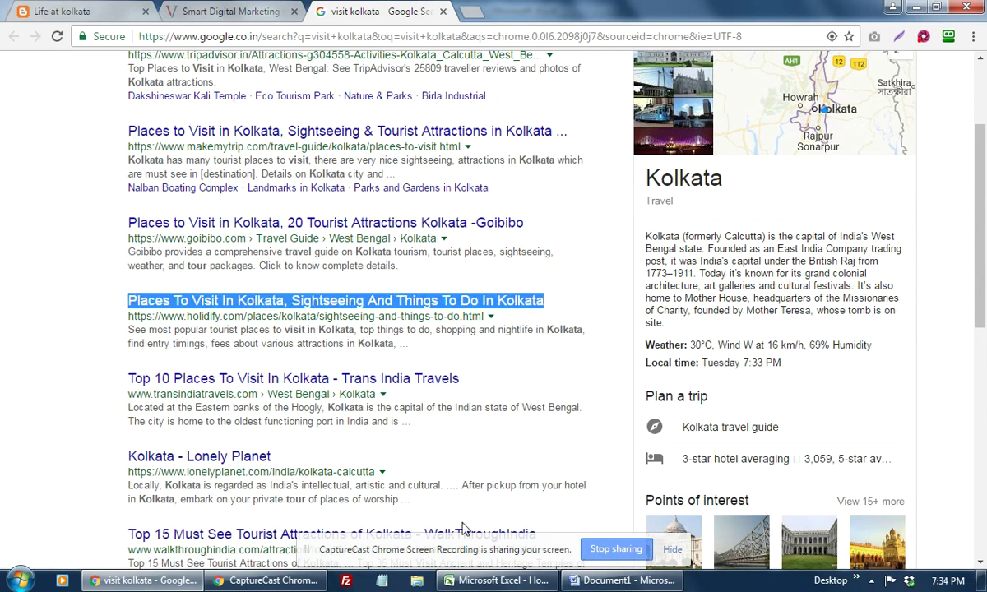
click(623, 581)
scroll(460, 360, down, 4)
click(317, 383)
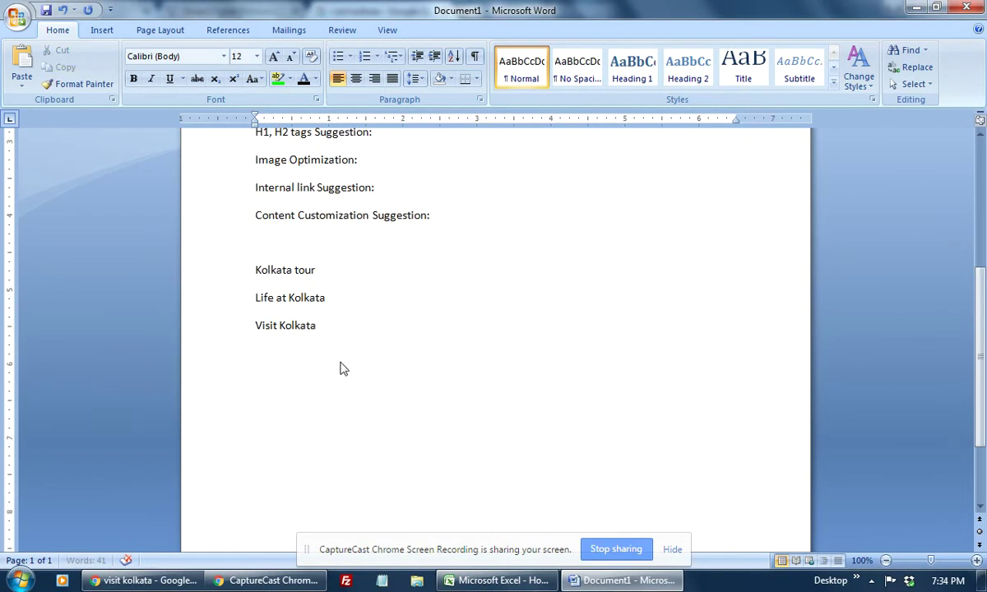
key(ctrl+v)
drag(262, 353, 644, 350)
click(644, 351)
triple_click(645, 350)
key(Down)
drag(255, 352, 677, 352)
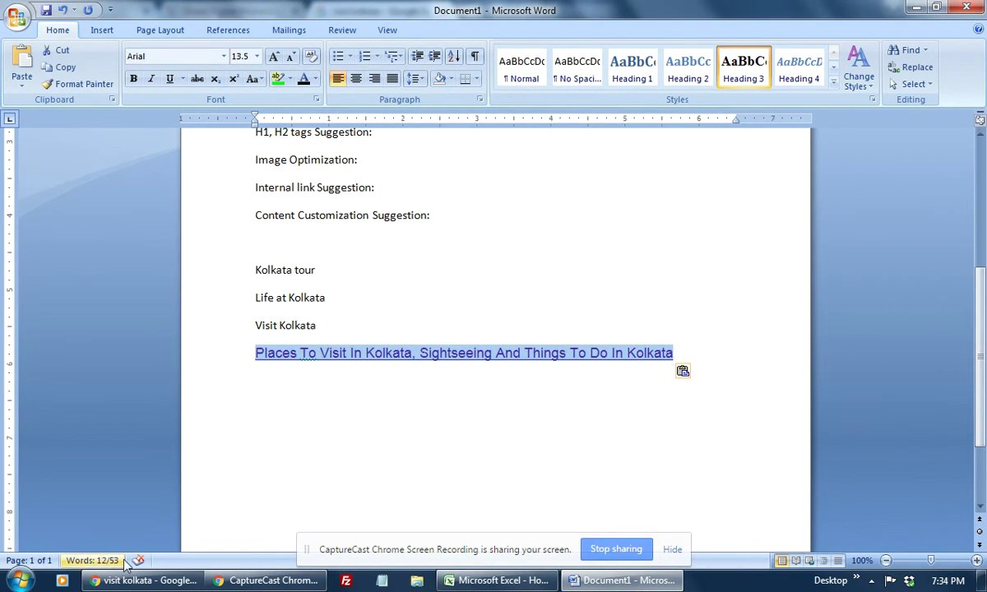
click(92, 561)
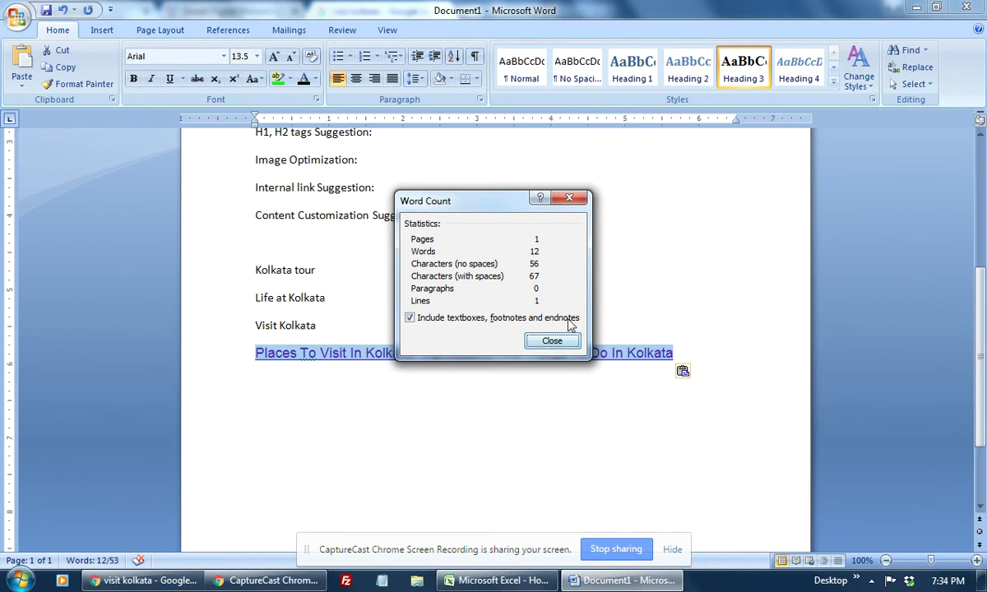
click(552, 342)
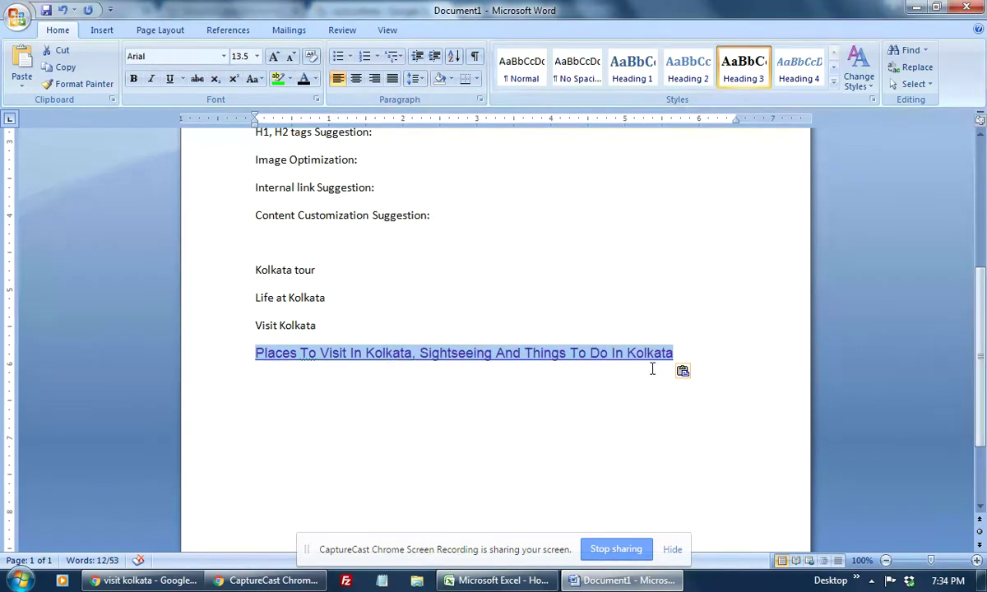
scroll(652, 368, up, 5)
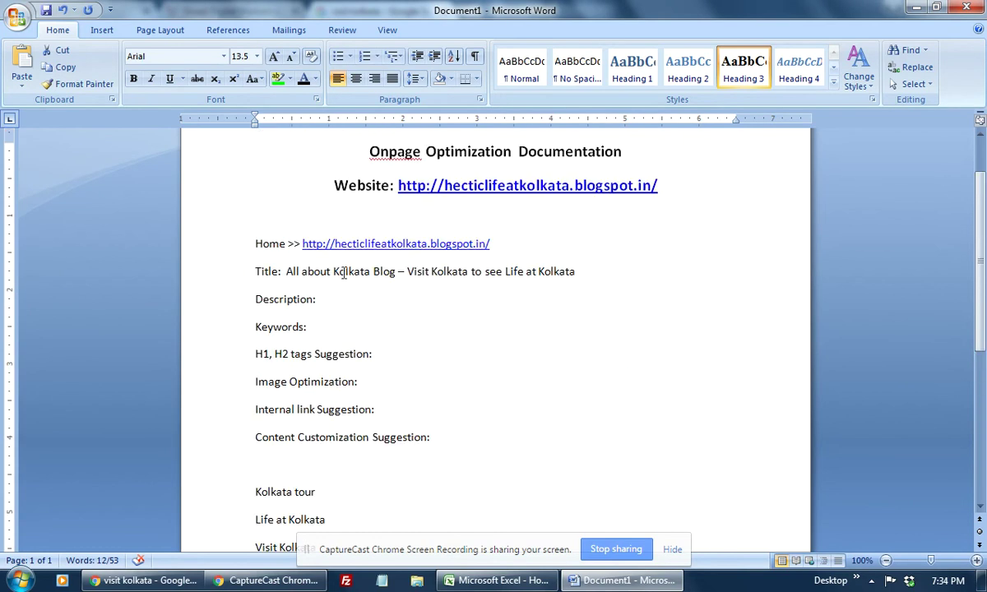
drag(287, 272, 568, 278)
click(91, 561)
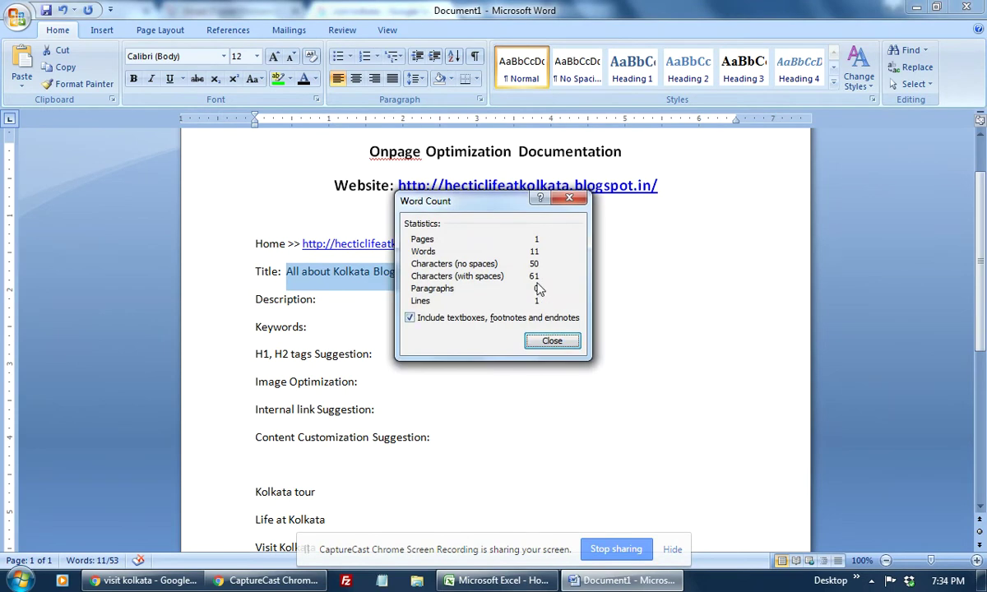
click(552, 341)
click(659, 339)
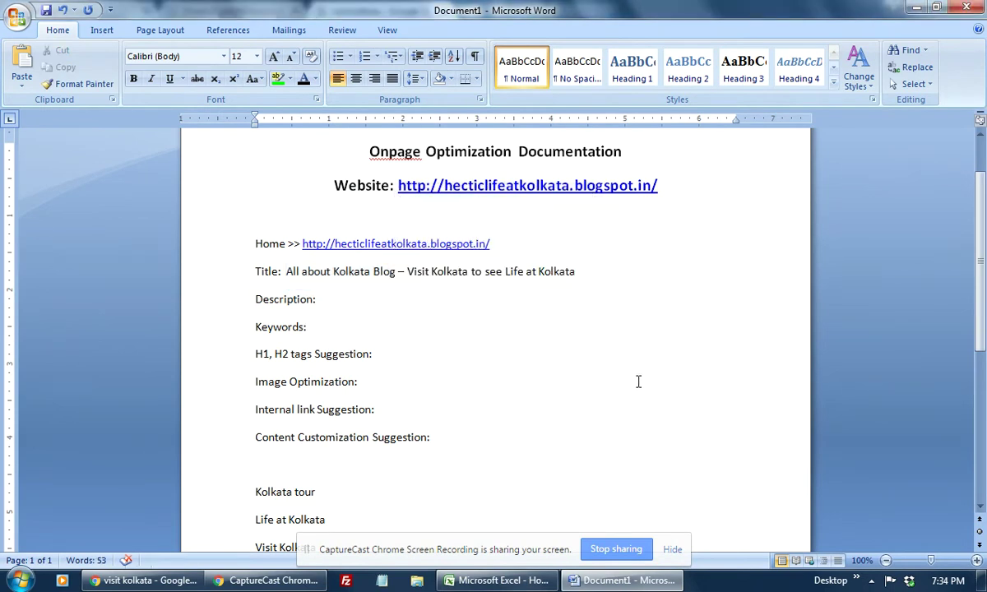
scroll(638, 381, down, 2)
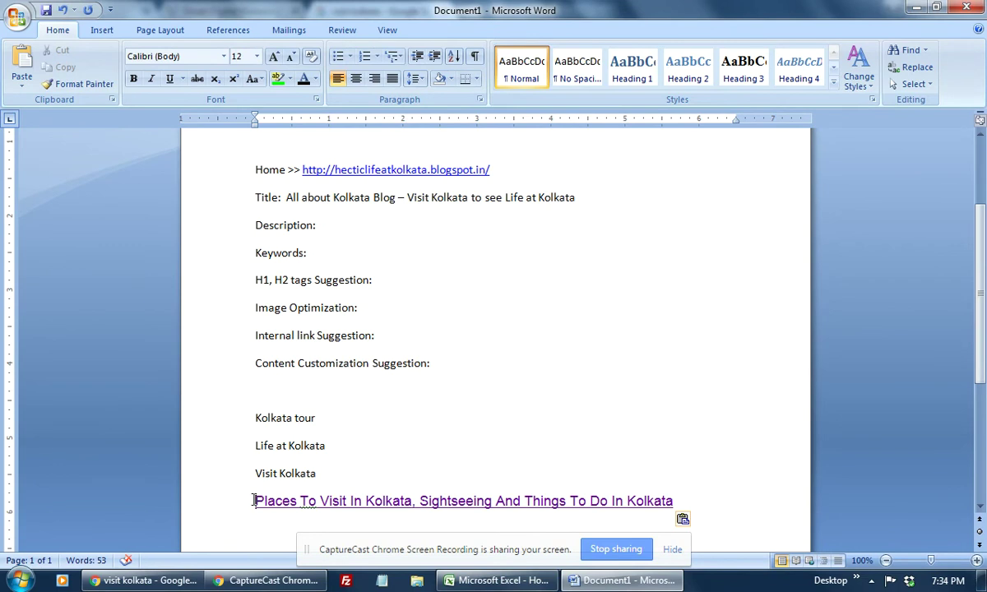
drag(253, 501, 681, 501)
key(Delete)
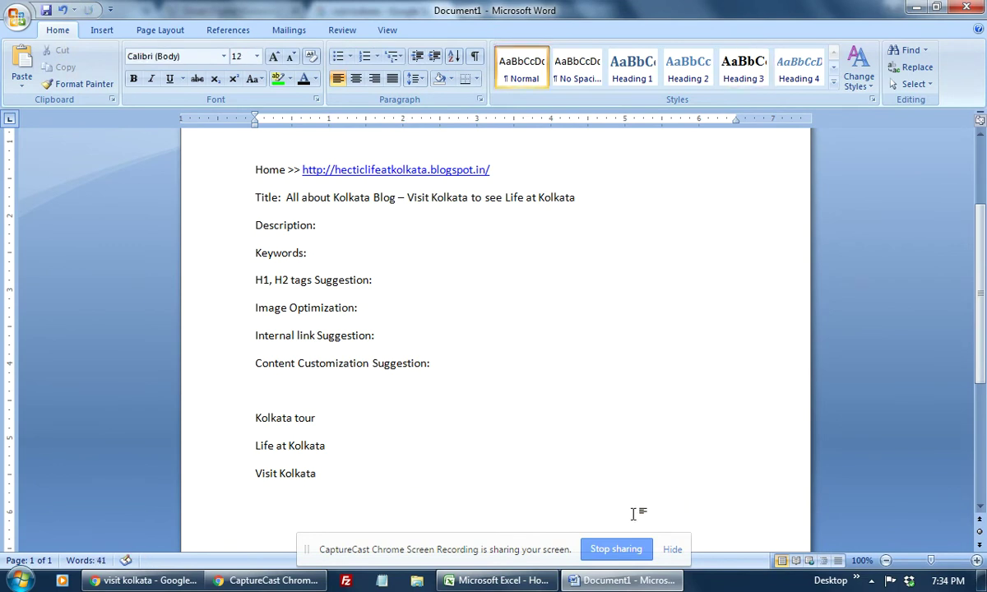
Step: Compare the title's Visit Kolkata and Life at Kolkata phrases against the keyword lines
click(332, 228)
click(507, 198)
drag(407, 199, 462, 205)
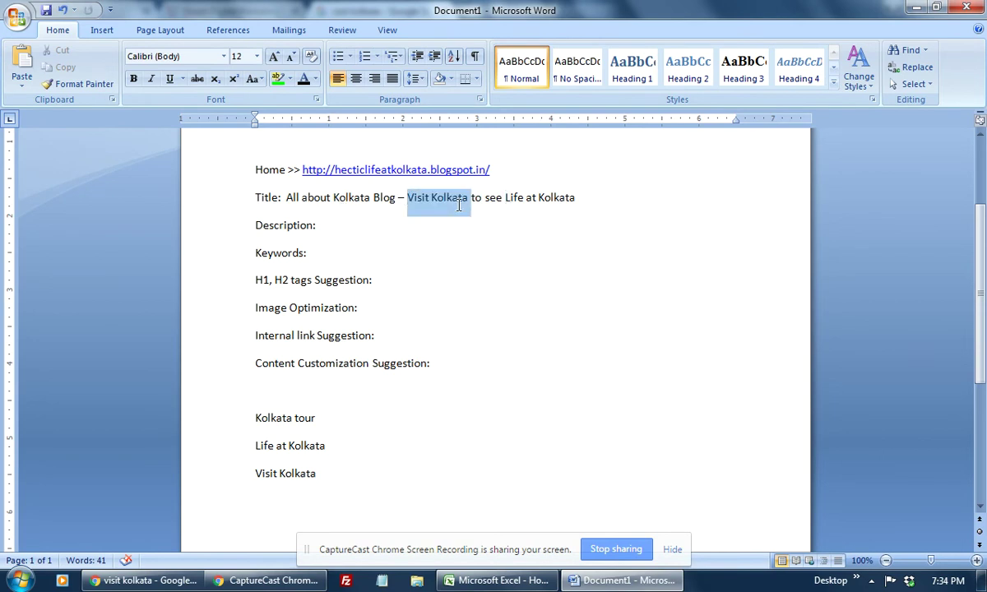
drag(256, 472, 380, 465)
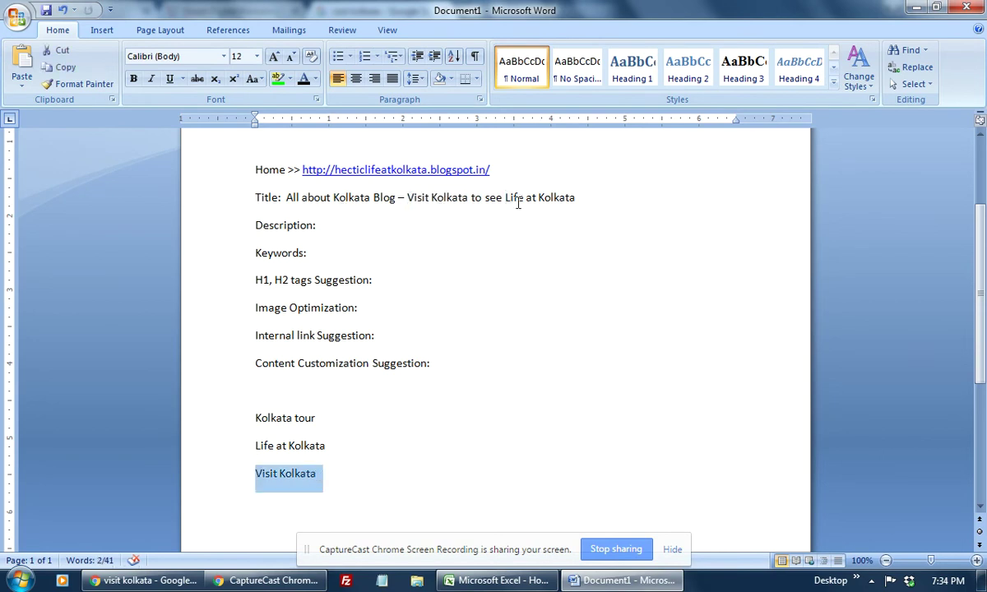
drag(486, 198, 575, 199)
click(251, 445)
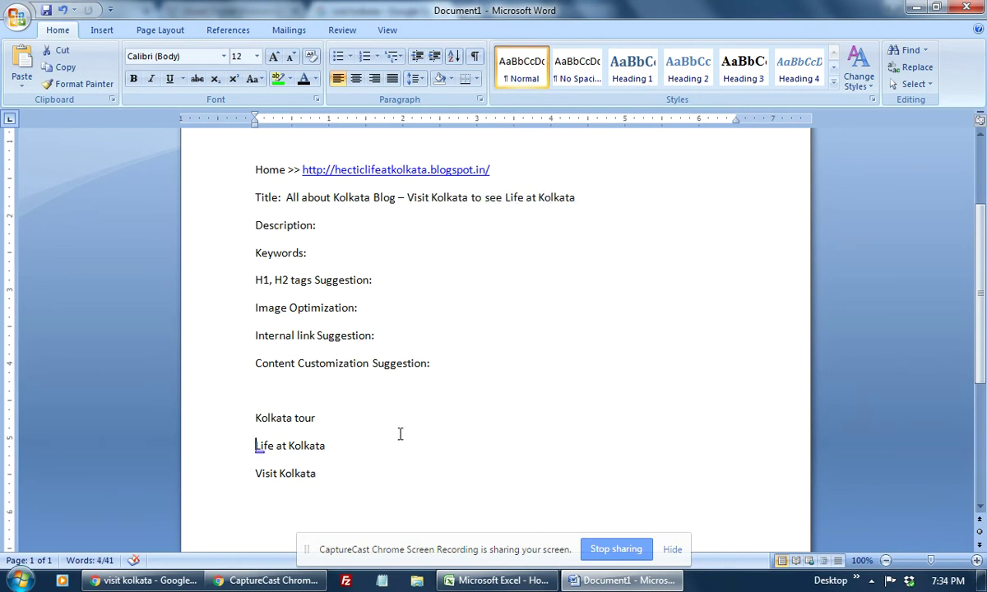
click(295, 418)
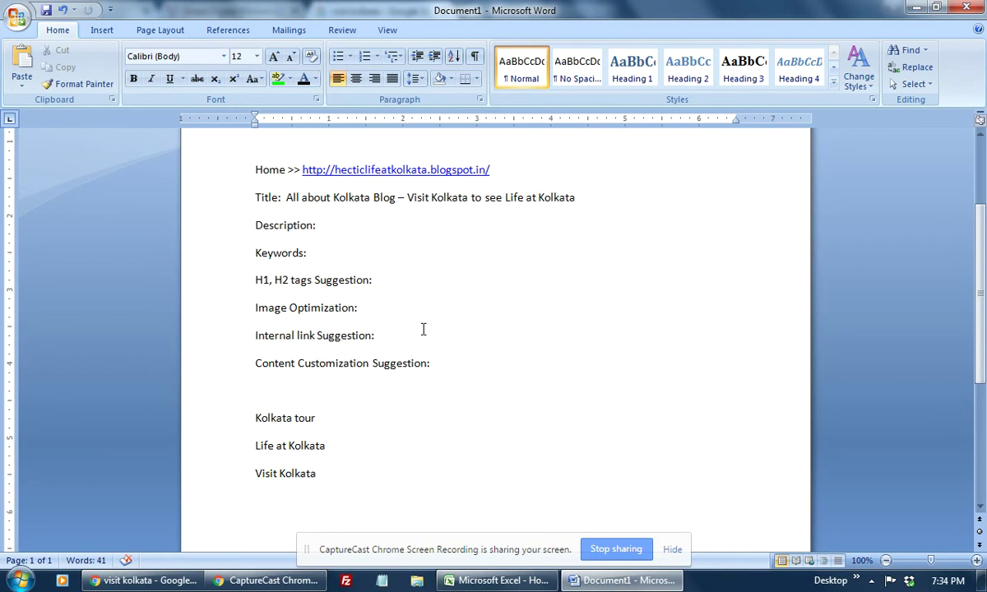
Step: Delete 'All about' and insert 'Tourist' before 'Blog', fixing its misspelling
double_click(333, 197)
drag(332, 197, 286, 198)
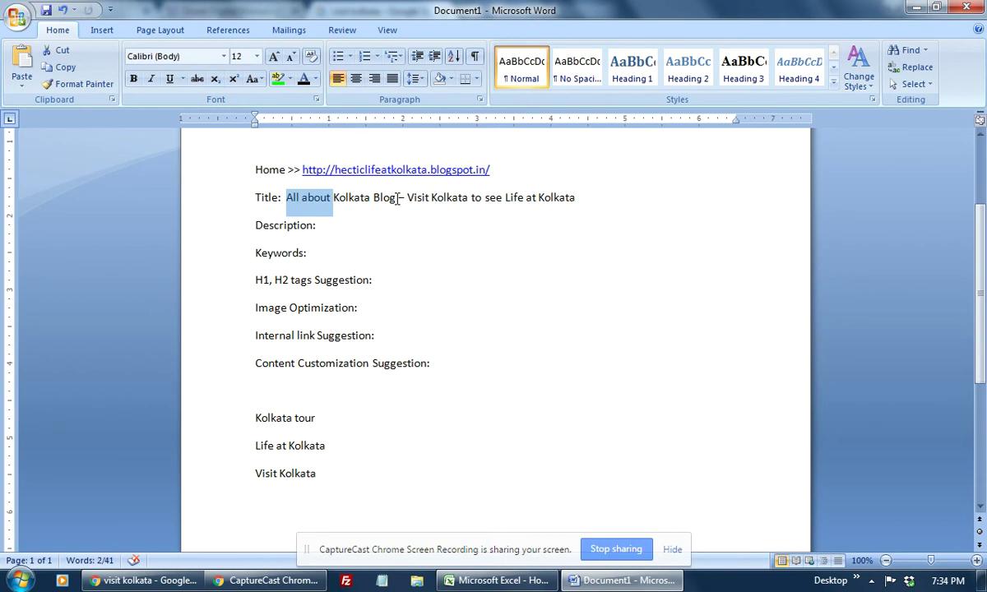
key(Delete)
click(327, 197)
text(Toursit)
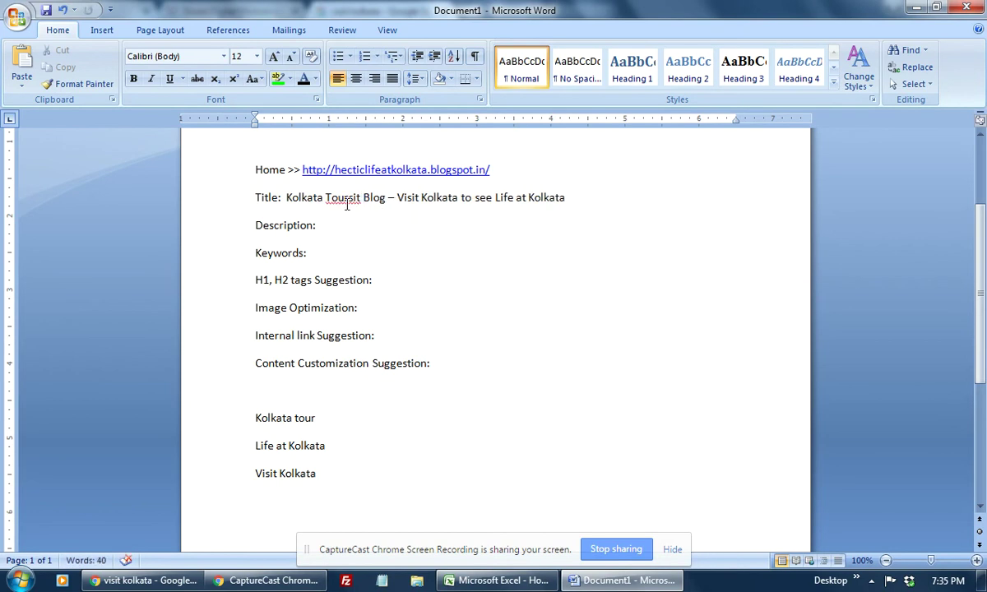
right_click(339, 196)
click(320, 215)
drag(349, 198, 361, 197)
text(ist)
click(427, 240)
drag(286, 198, 350, 196)
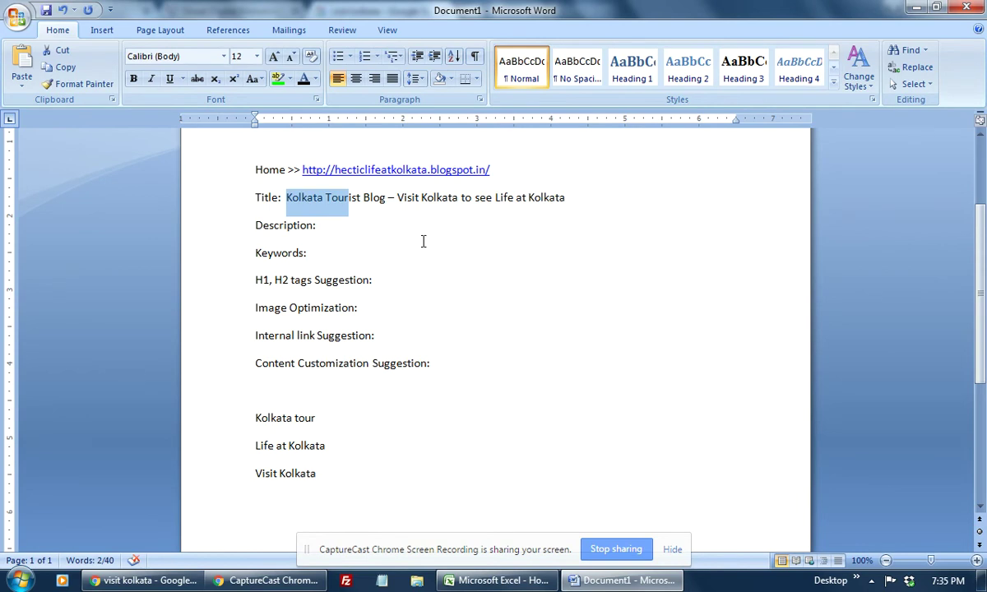
Step: Write the description calling Kolkata the city of joy, ending 'Visit Kolkata to see and enjoy lifestyle.'
click(352, 227)
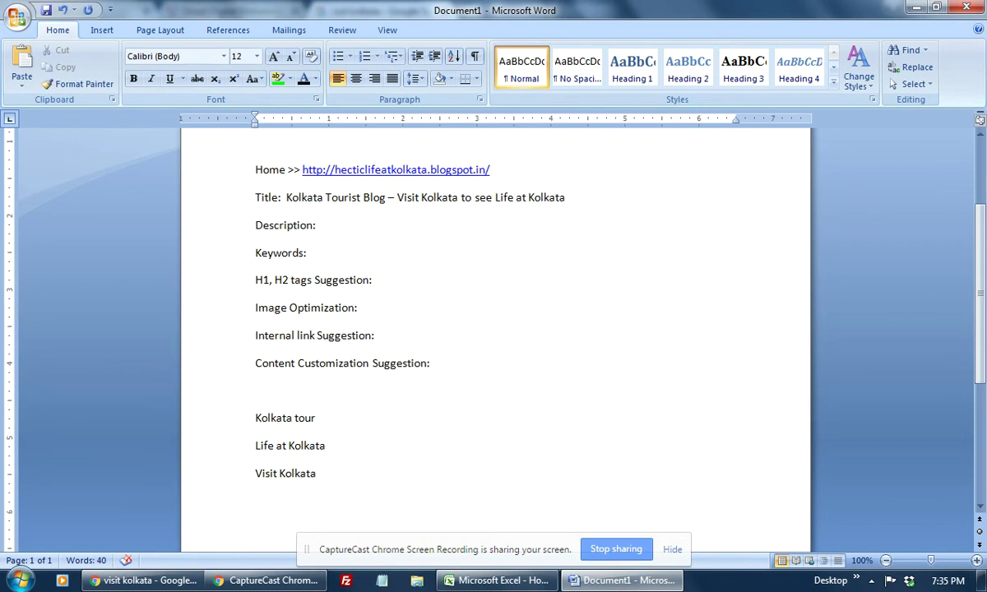
text(Kolkata , the ci)
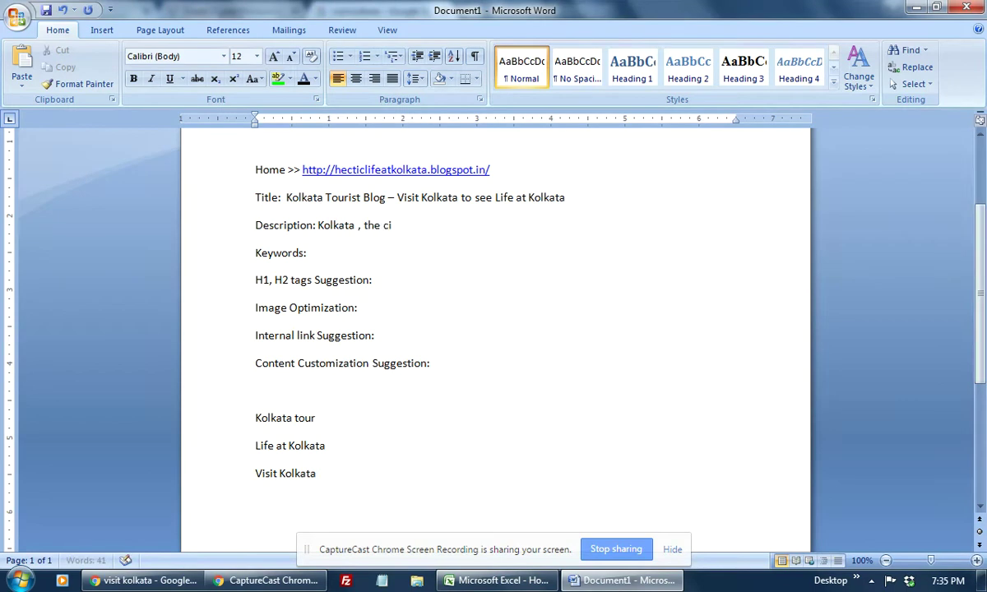
text(ty of joy with )
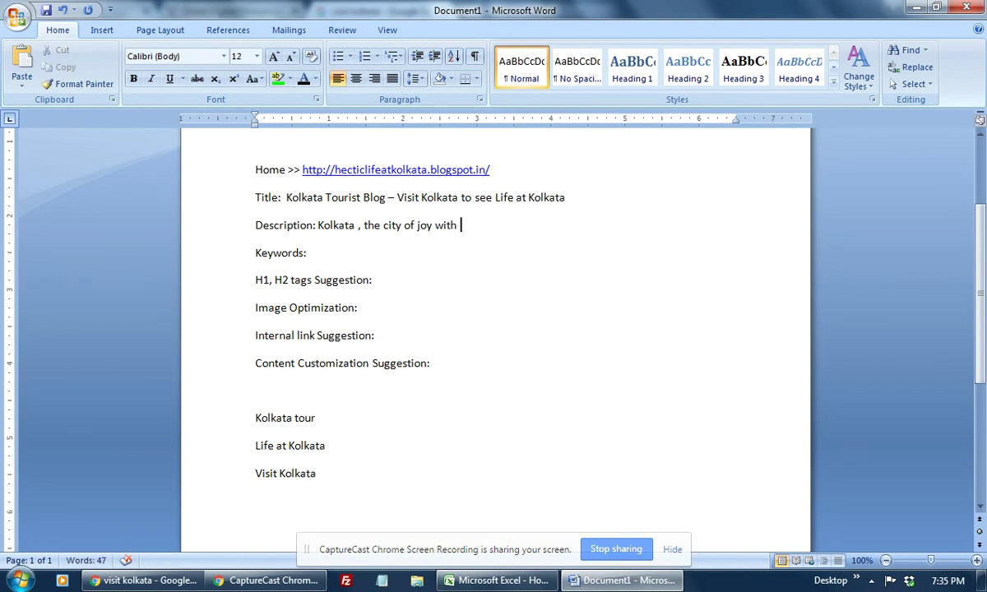
text(lot of place to travel and)
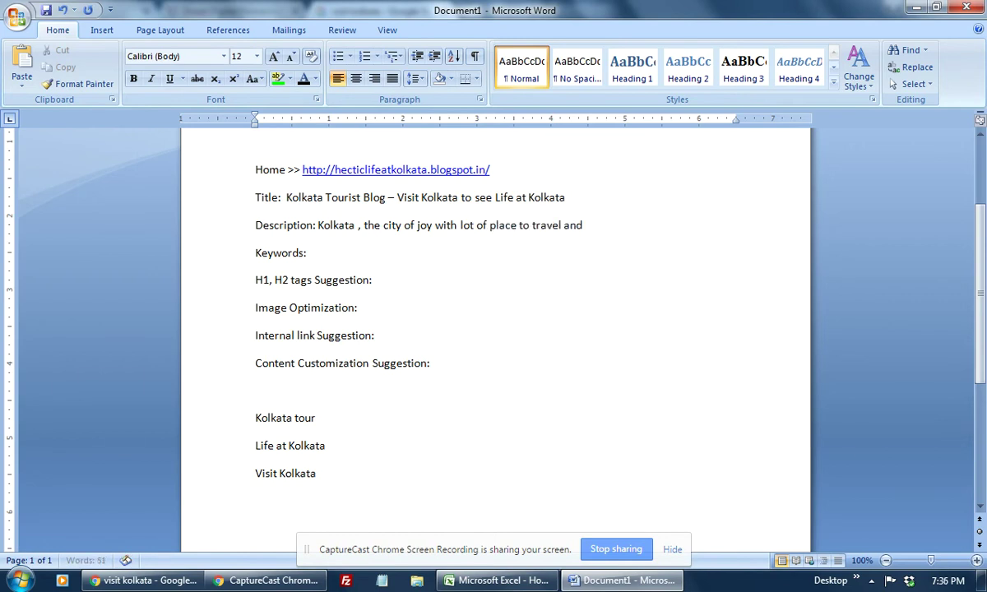
text( best destination for )
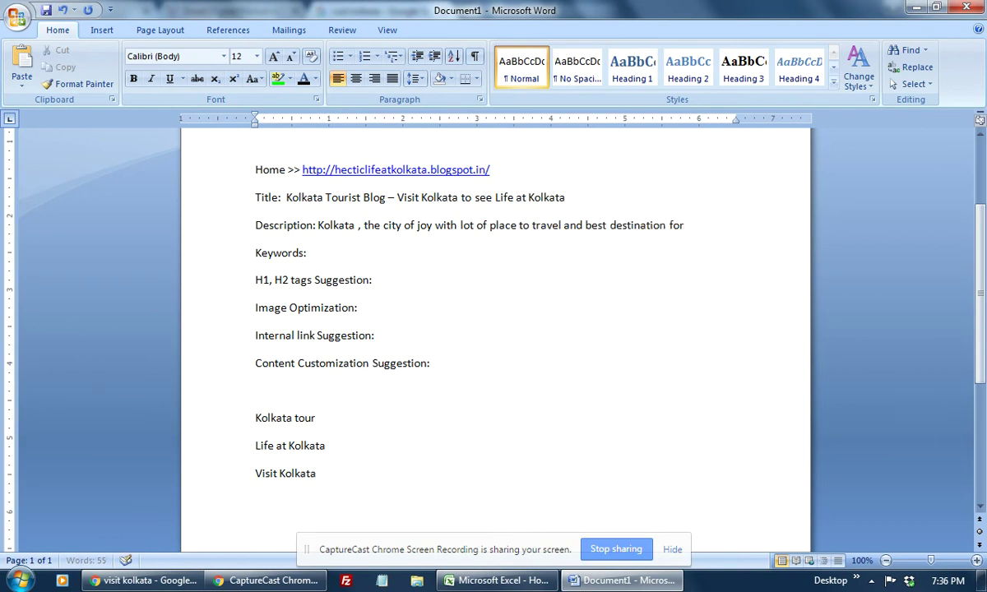
text(tourist)
text(,)
key(BackSpace)
key(BackSpace)
text(. visit kolkata to)
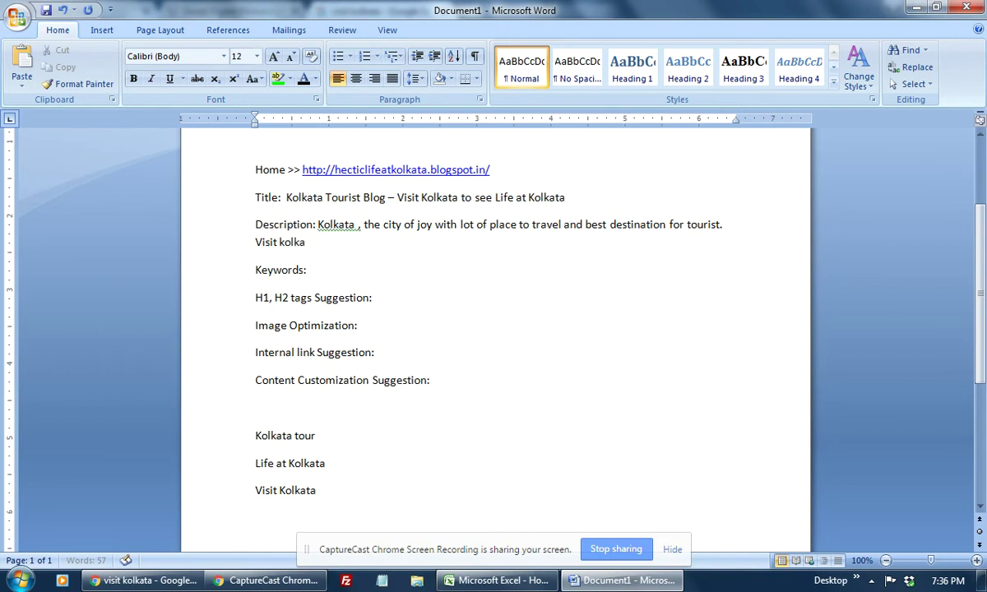
text(and enjoy life)
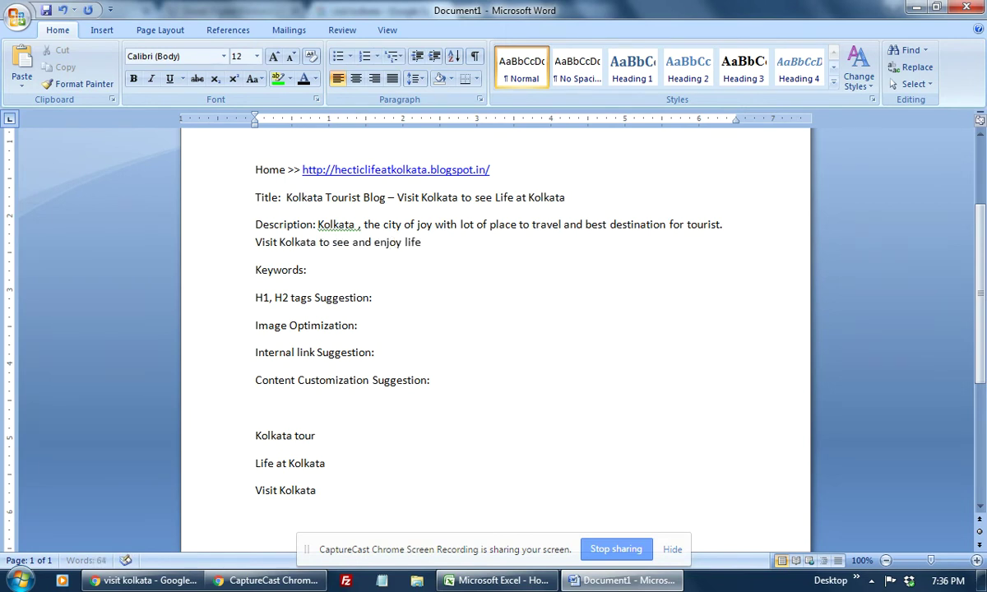
text(style)
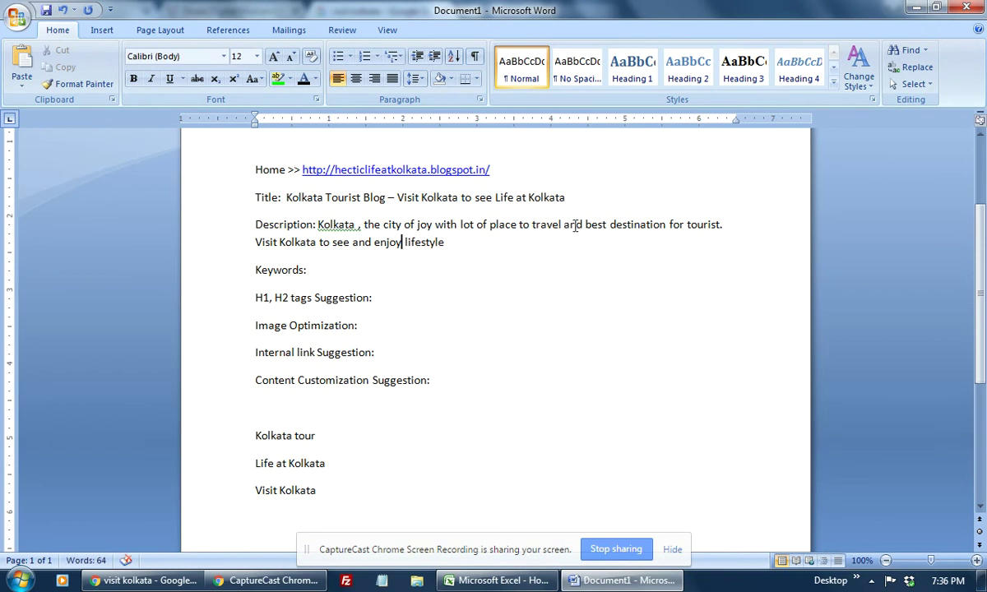
text(.)
Step: Remove the stray space before the comma after Kolkata, using undo and redo to keep the period
click(356, 224)
key(Delete)
key(ctrl+z)
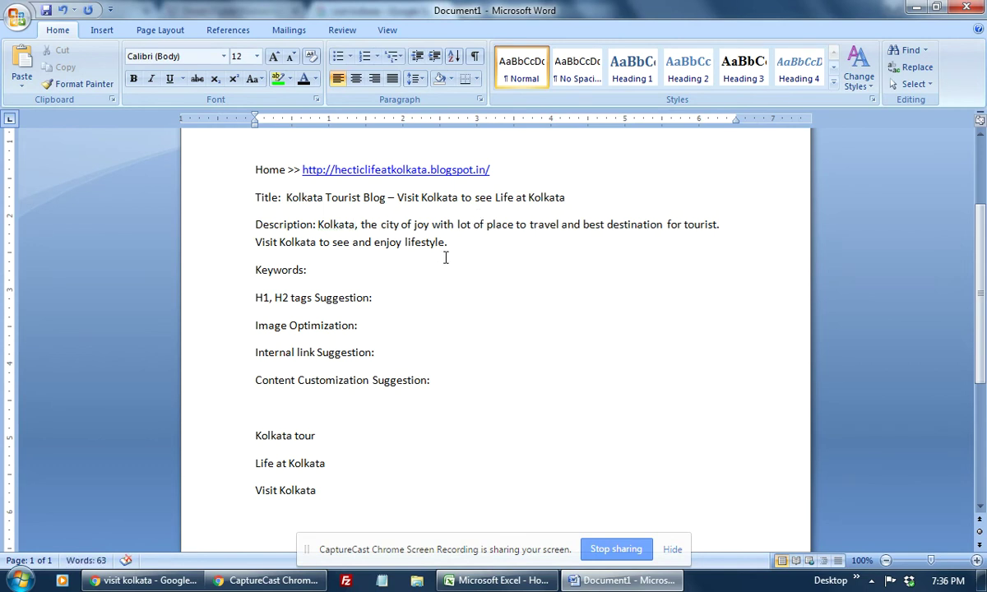
key(ctrl+z)
key(ctrl+y)
Step: Check the description's word count in the Word Count dialog
drag(320, 225, 451, 243)
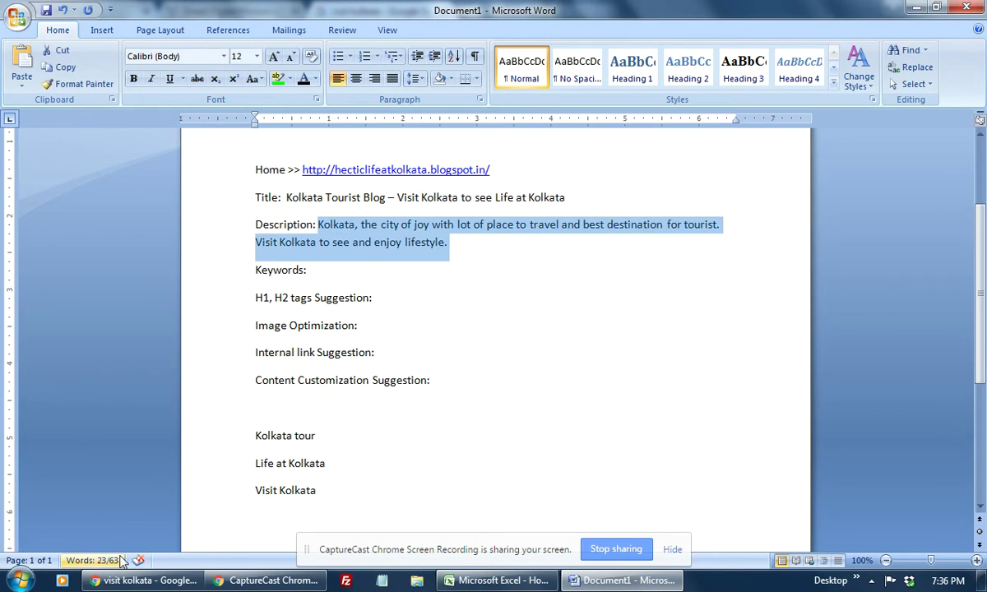
click(107, 560)
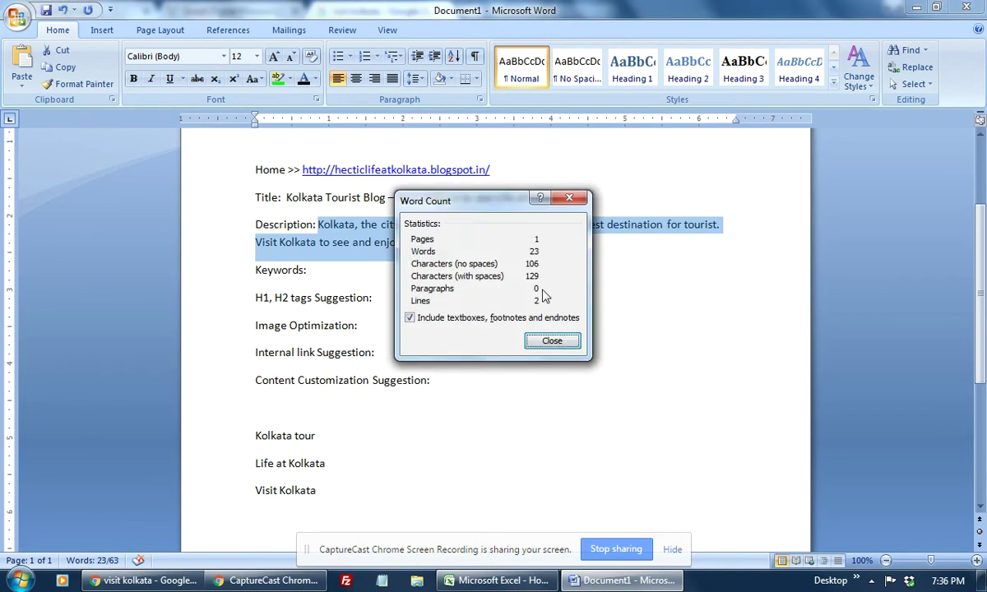
click(552, 340)
click(625, 328)
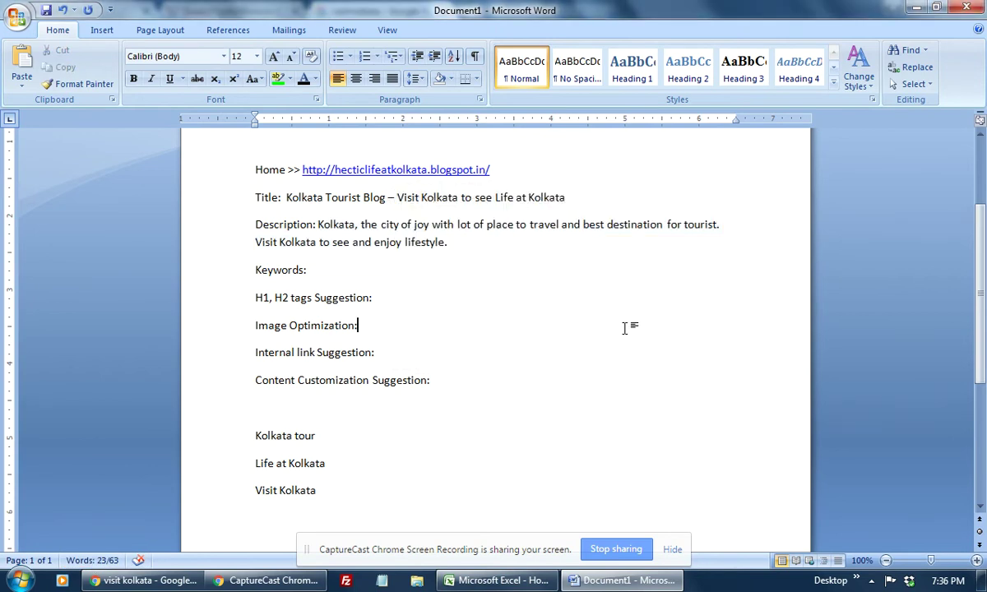
Step: Append the sentence 'To know more visit now.' to the description
click(477, 244)
text(lifestyle. To kn)
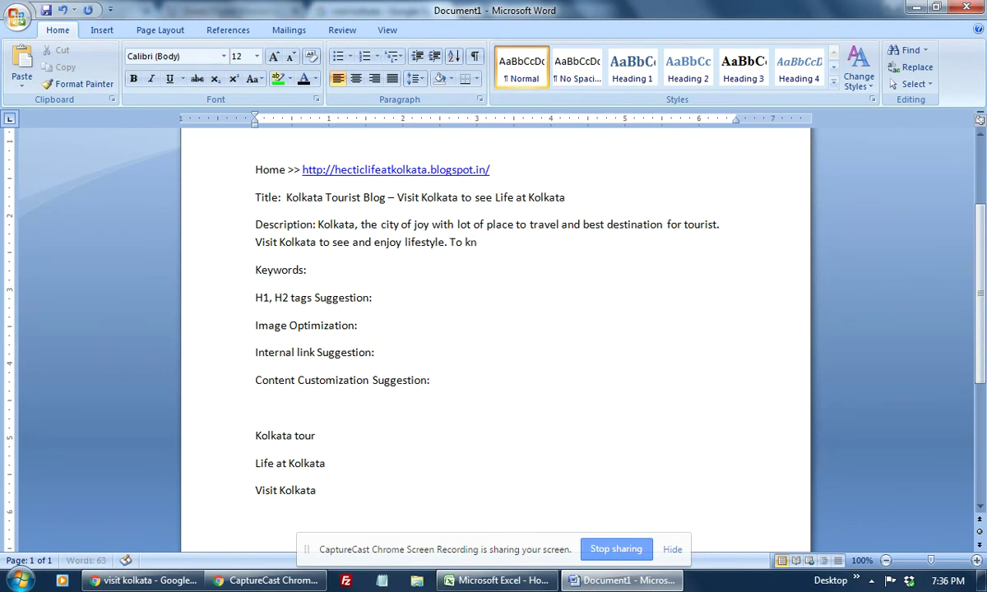
text(ow more visit now.)
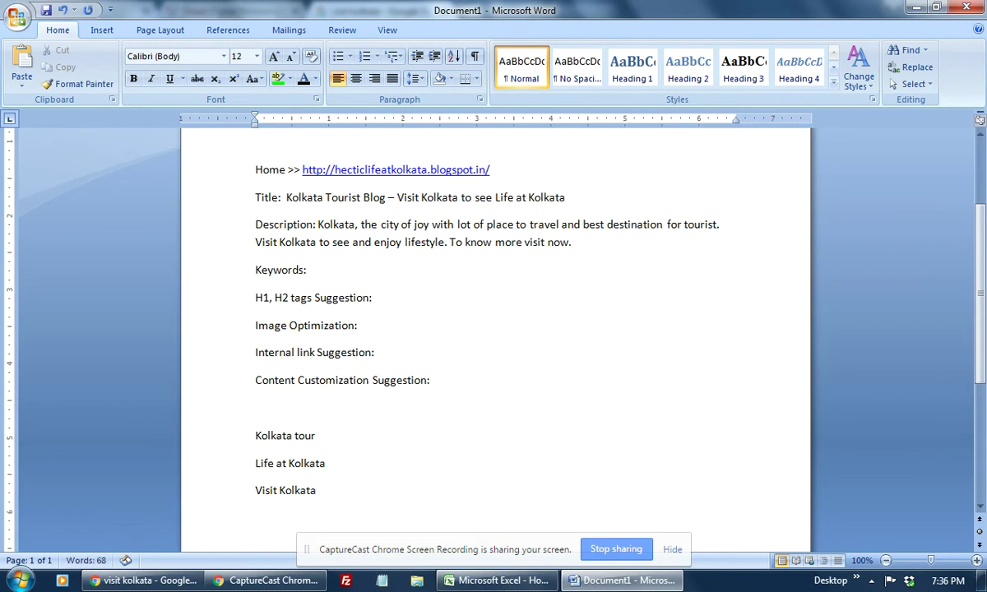
click(386, 270)
Step: Fill the Keywords line with 'Kolkata, tour, visit Kolkata, life at kolkata', adding the missing commas
text(kolkata, tour, visi)
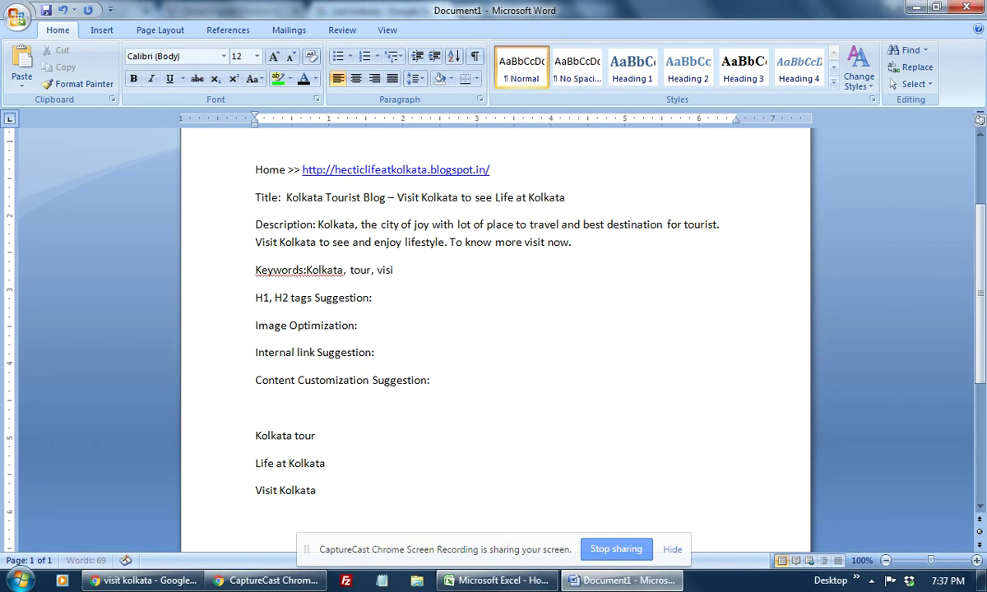
text(t kolkata)
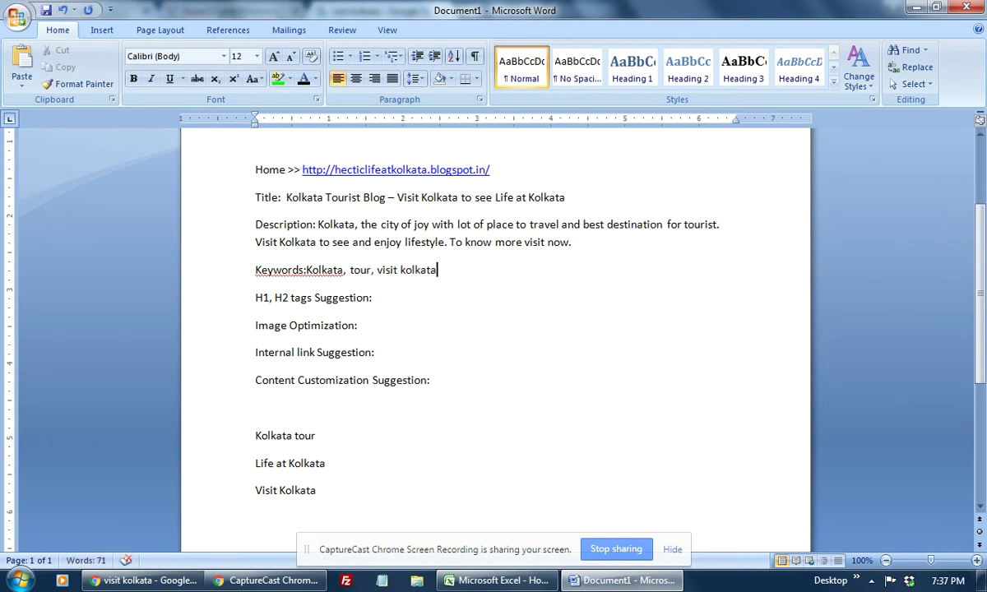
text(, life at)
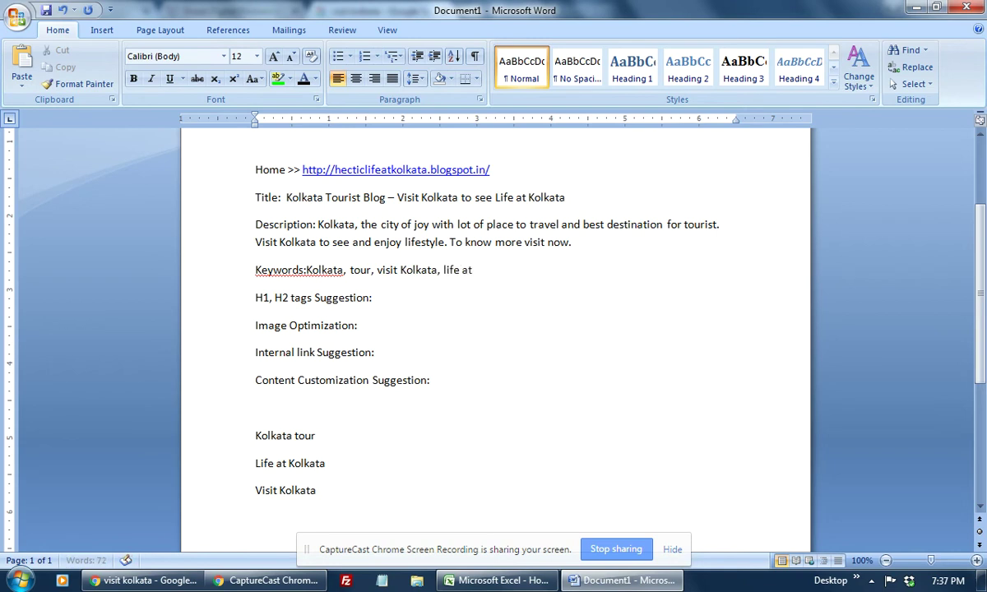
text( kolkata)
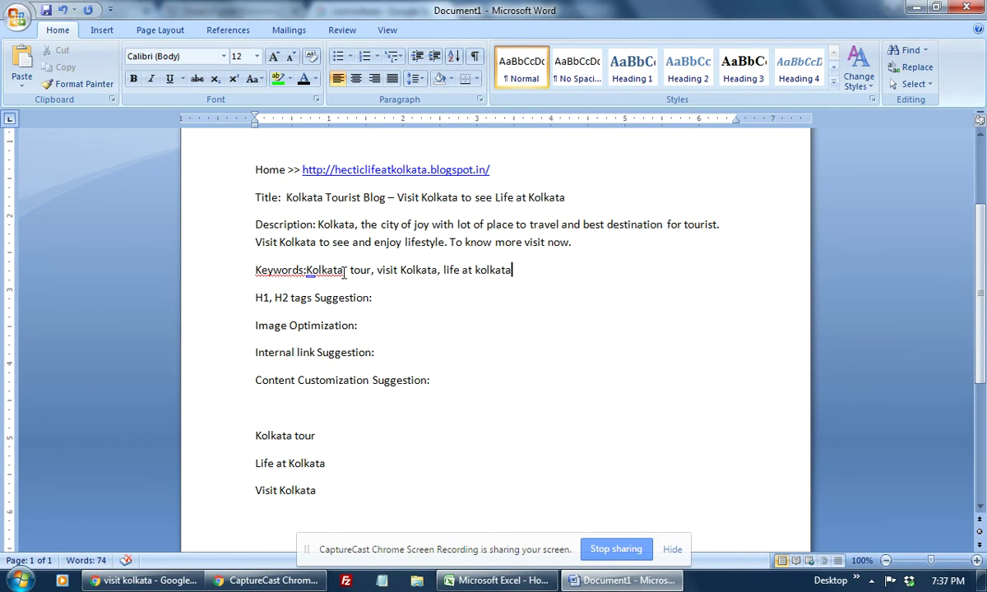
click(344, 272)
text(,)
key(End)
click(371, 270)
text(,)
triple_click(338, 272)
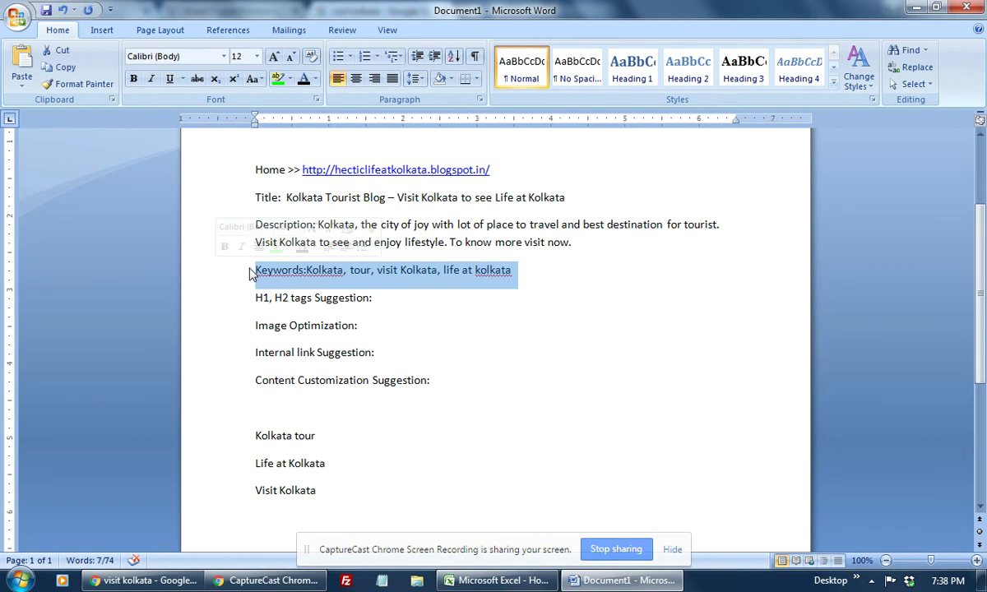
Step: Open the Holidify, TripAdvisor and MakeMyTrip results in new tabs and view TripAdvisor's Kolkata attractions page
click(144, 581)
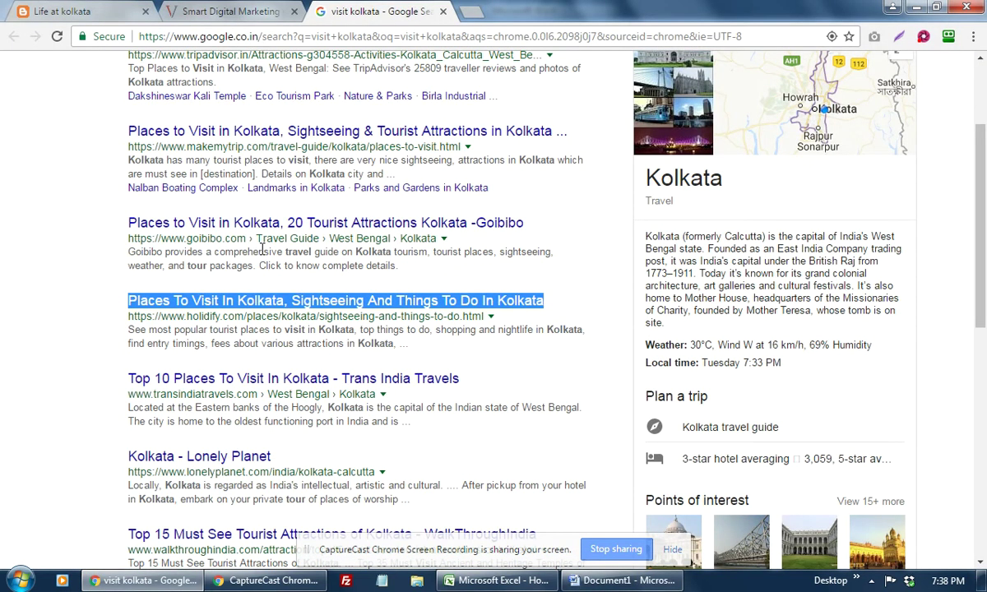
right_click(344, 298)
click(410, 314)
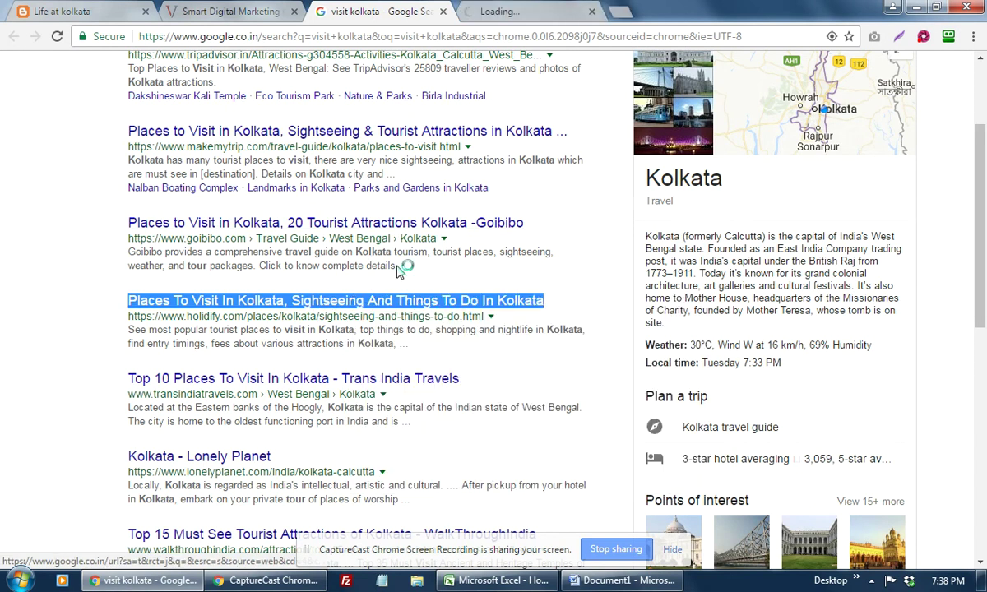
scroll(374, 268, up, 2)
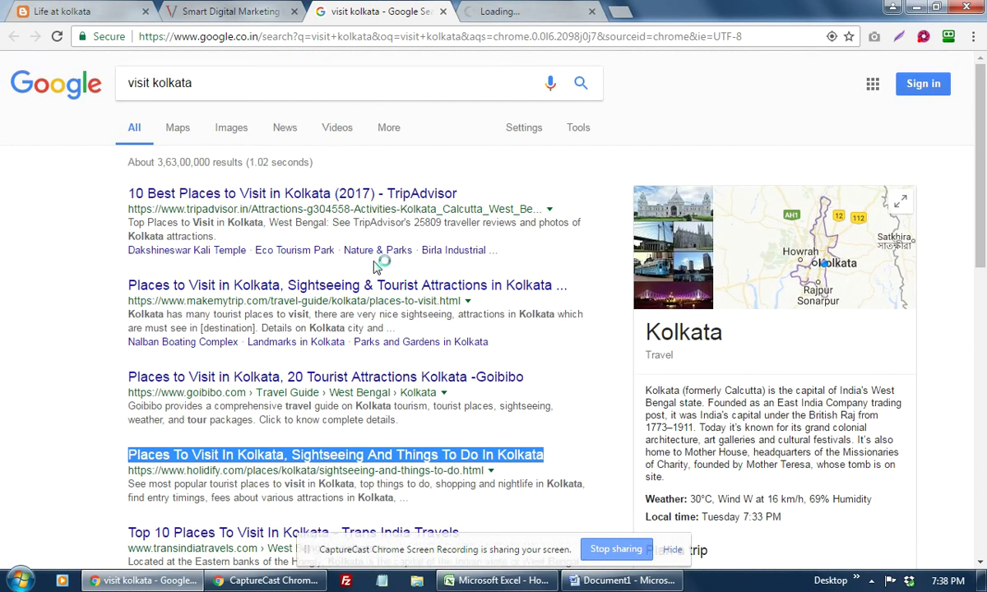
right_click(304, 191)
click(388, 206)
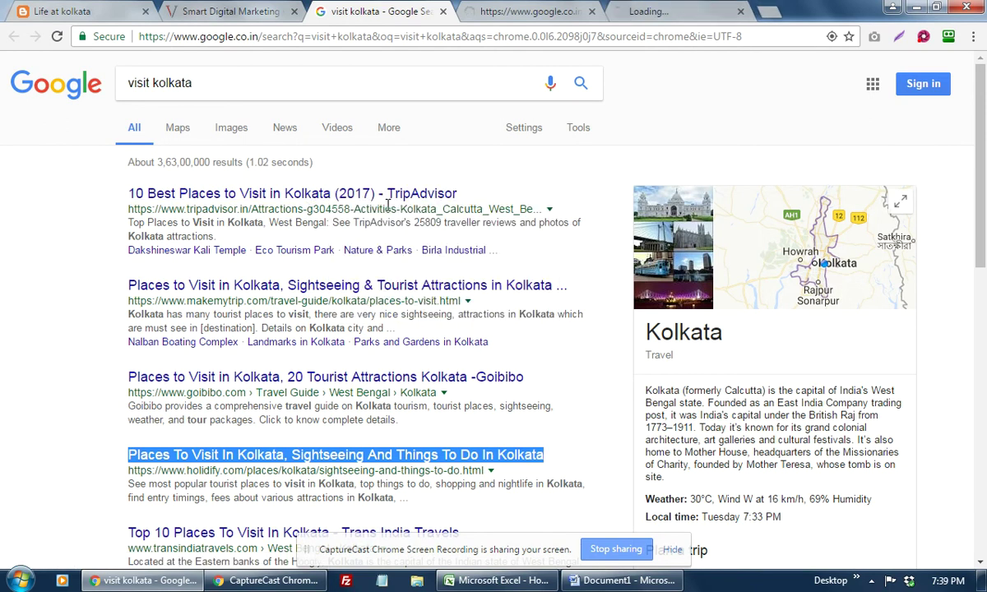
right_click(390, 285)
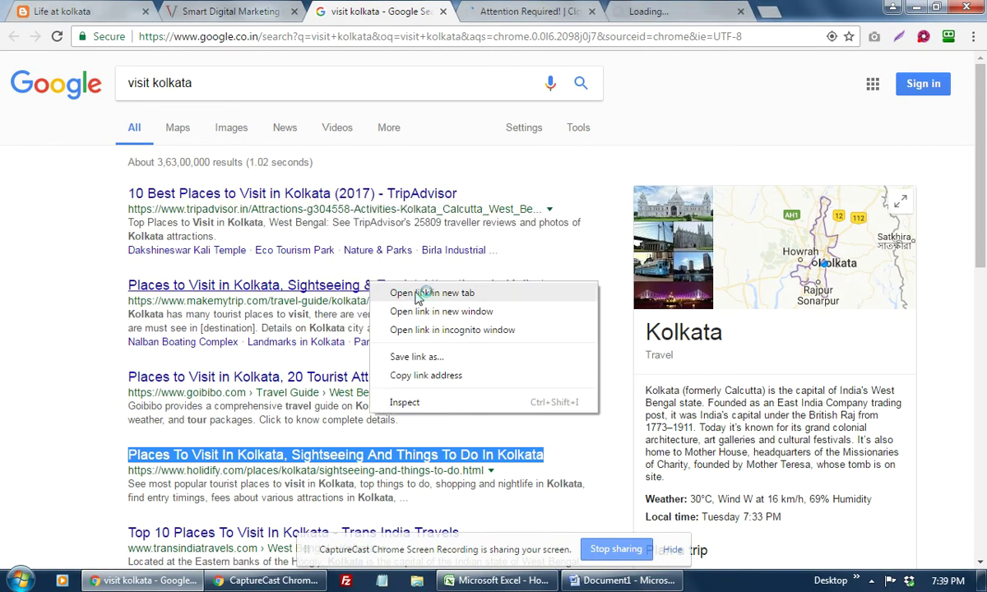
click(394, 293)
key(ctrl+Tab)
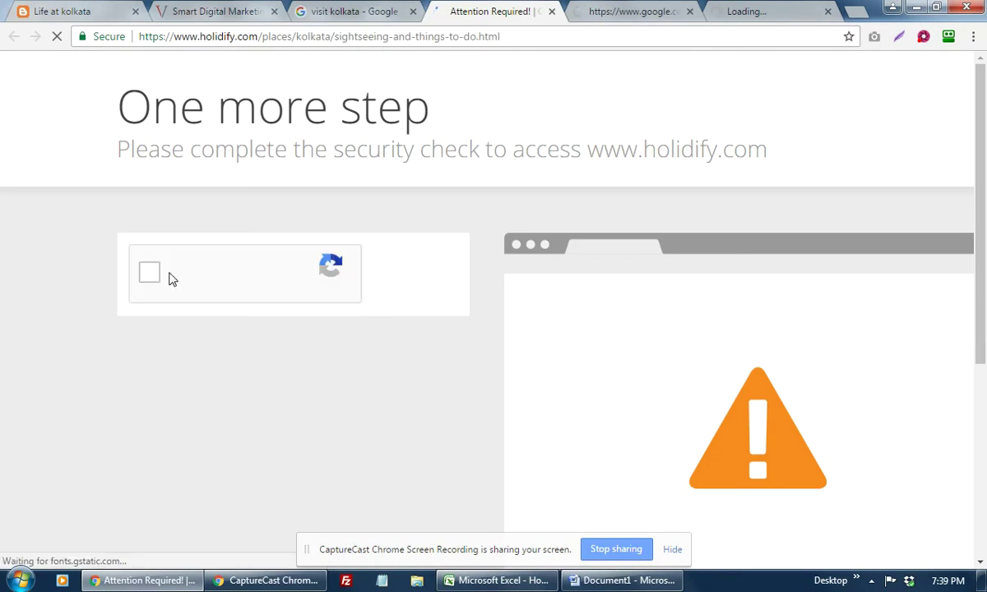
click(609, 13)
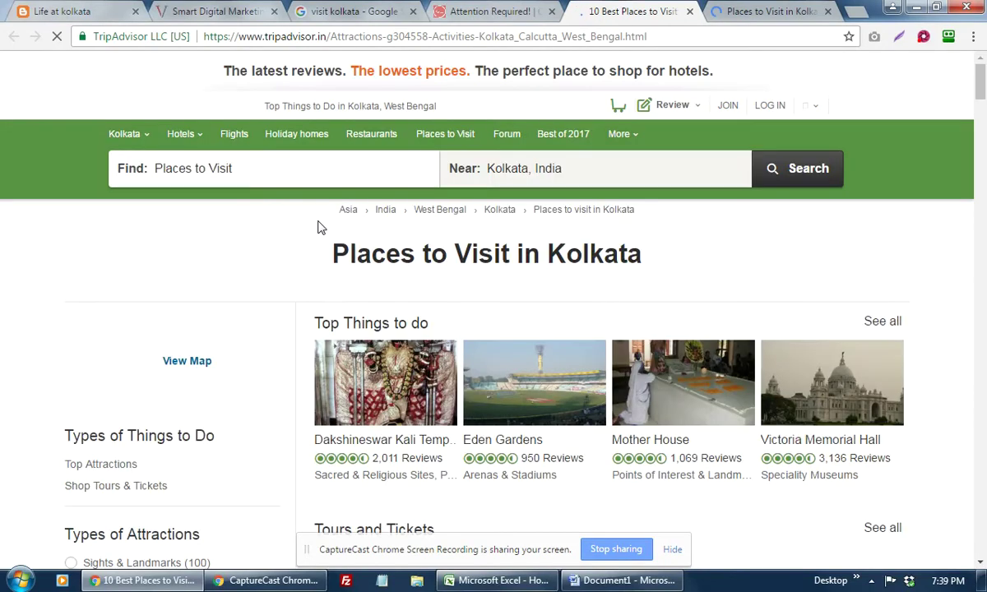
Step: Open the TripAdvisor Kolkata attractions page source in a new tab, then return to Holidify's check
right_click(752, 273)
click(805, 429)
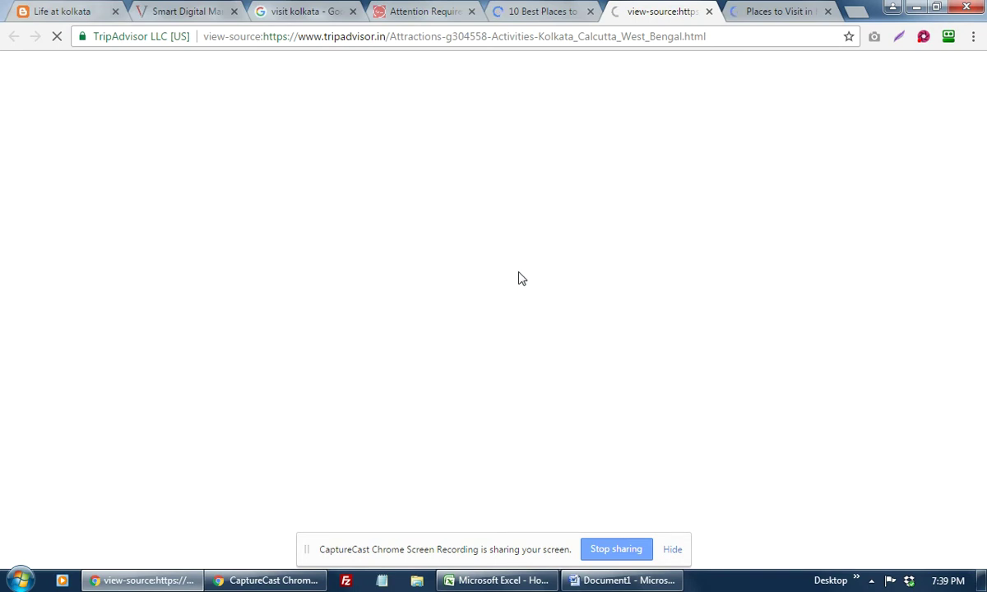
click(406, 12)
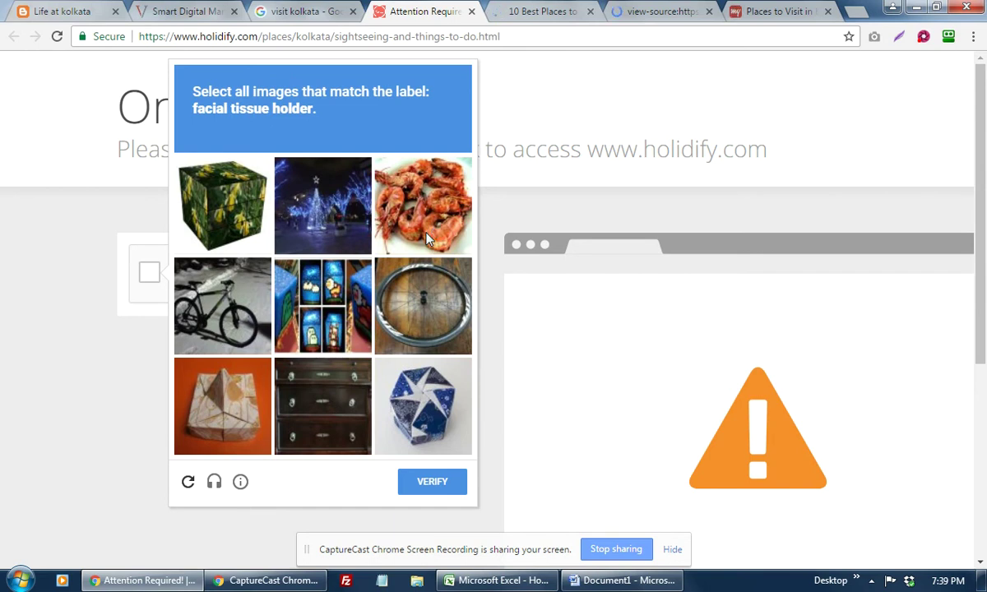
Step: Select the matching tiles (tissue box, origami box, wheel) in the first reCAPTCHA grid and verify
click(235, 420)
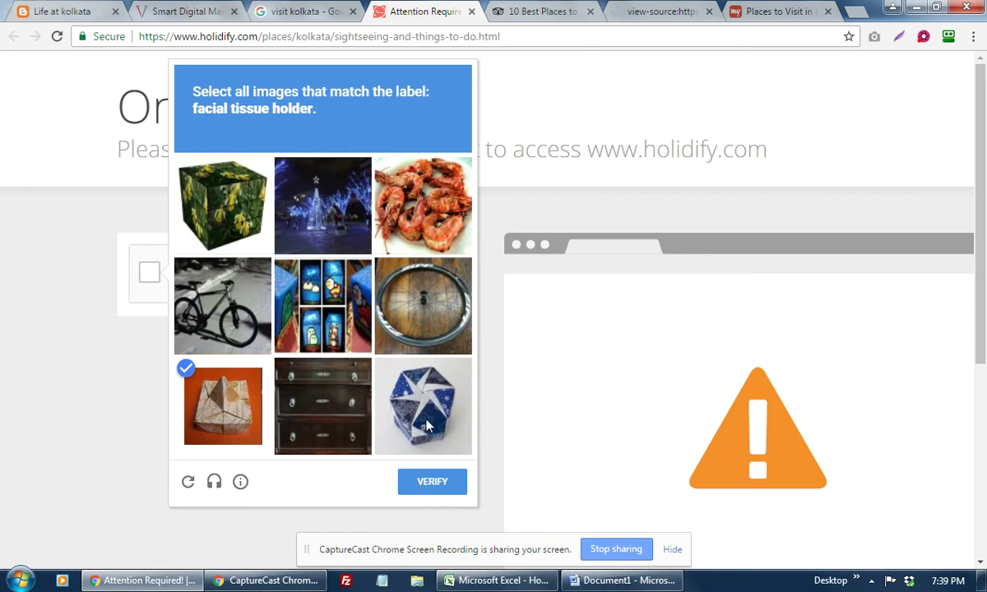
click(420, 395)
click(439, 331)
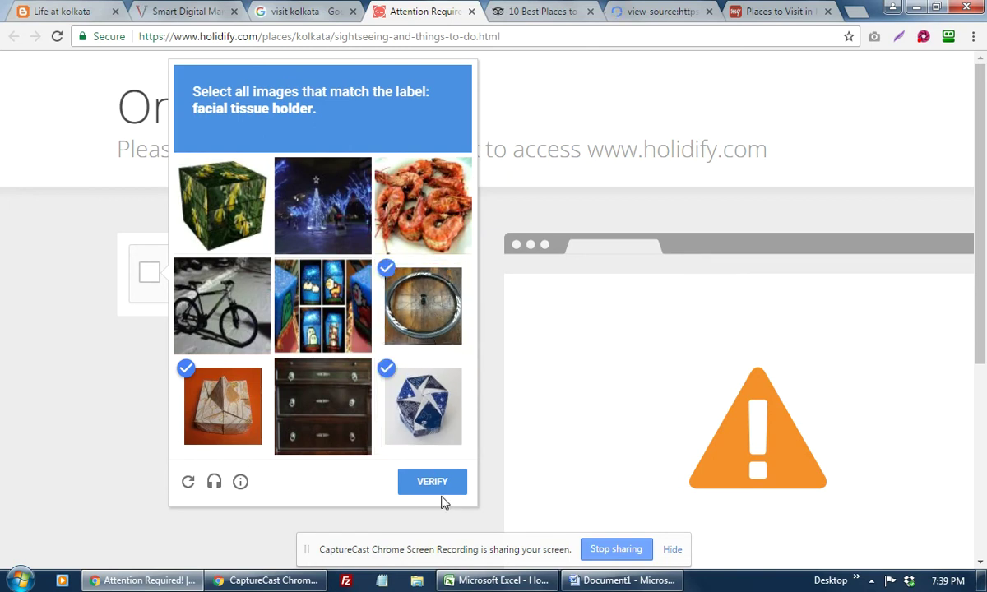
click(435, 483)
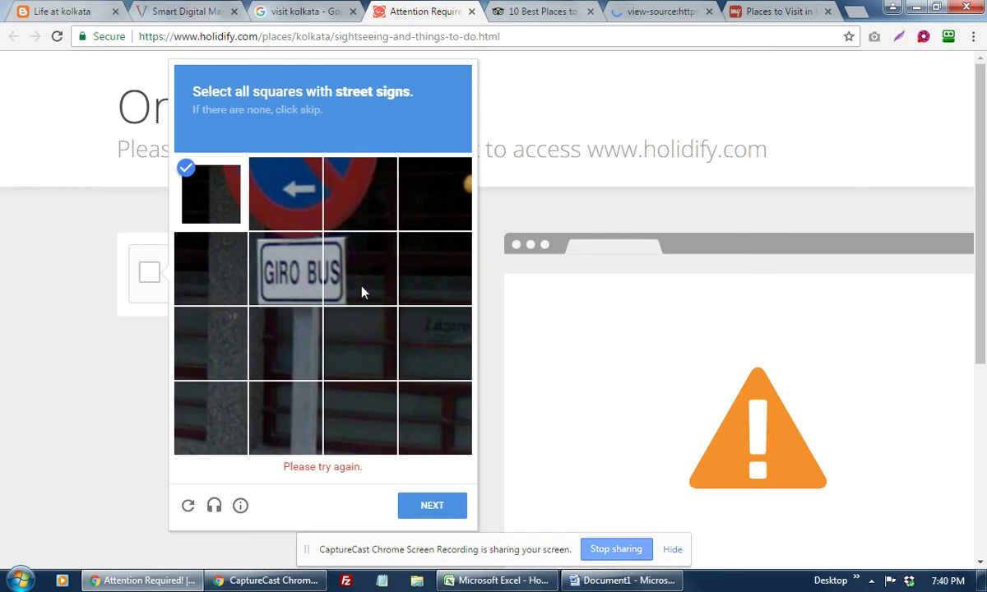
Step: Mark the GIRO BUS and red-arrow sign squares in the next reCAPTCHA grid and continue
click(262, 255)
click(339, 268)
click(310, 206)
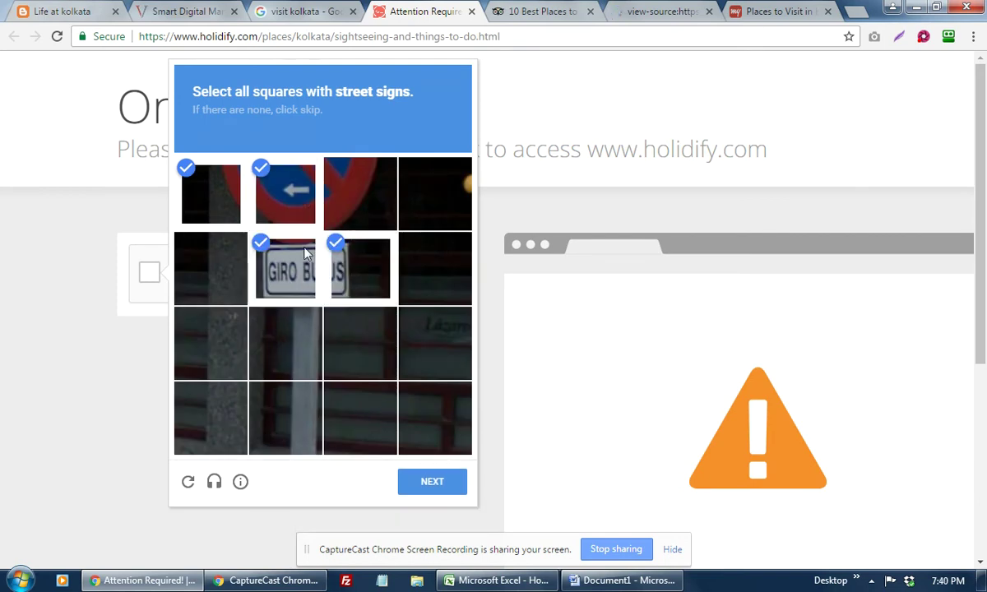
click(297, 190)
click(287, 175)
click(195, 168)
click(434, 482)
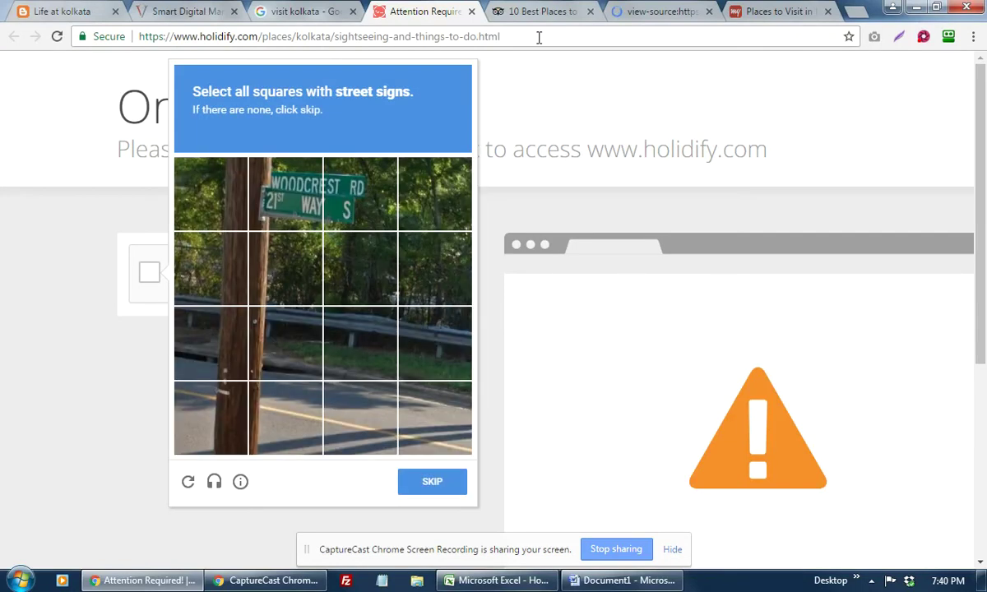
Step: Mark the two street-sign squares and submit to pass the Holidify security check
click(293, 212)
click(342, 174)
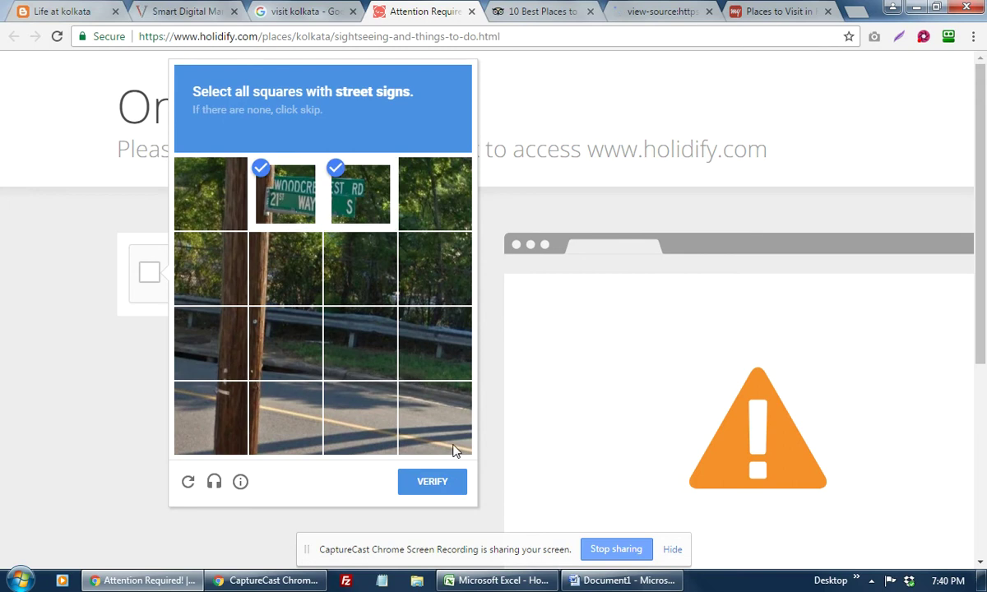
click(441, 489)
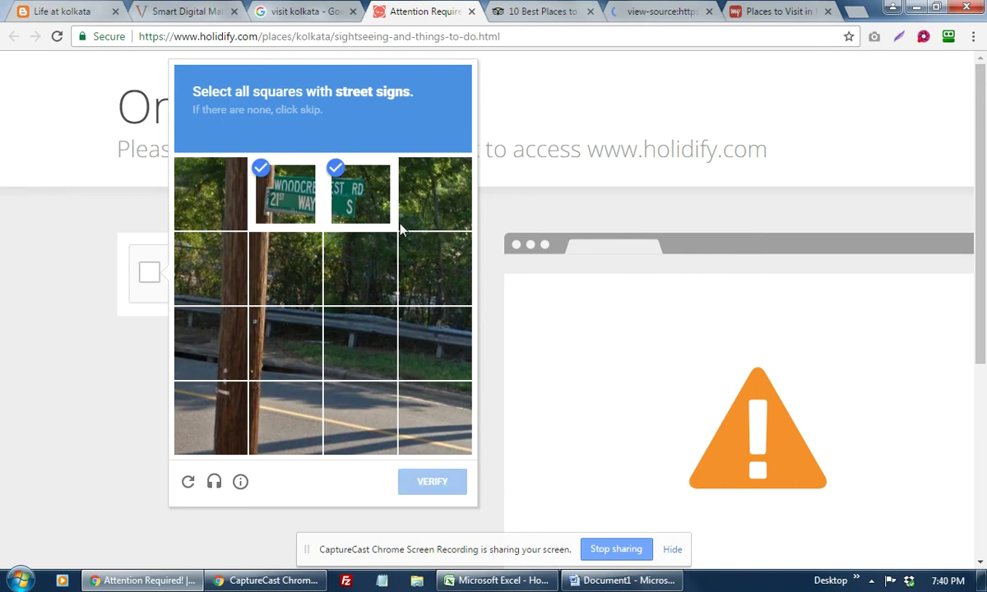
click(531, 11)
Step: Open the MakeMyTrip Places to Visit in Kolkata page's source in a new tab and return to the page
click(645, 16)
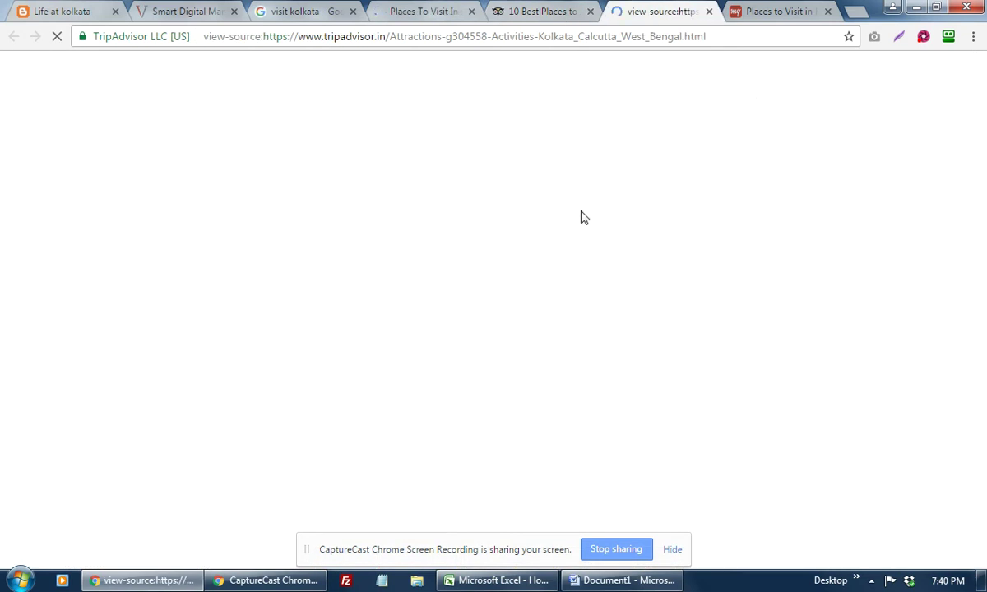
click(754, 13)
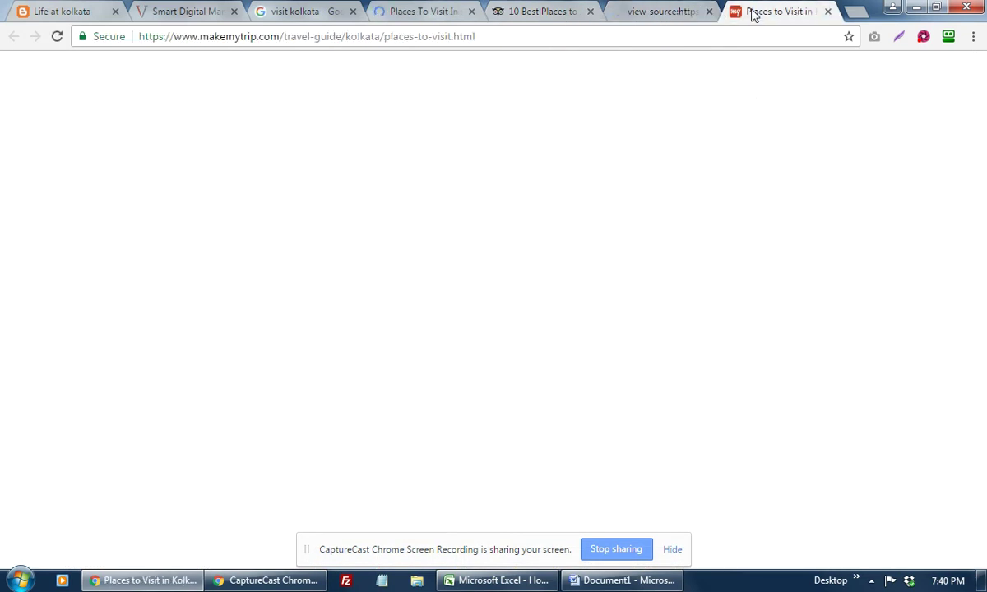
mouse_move(810, 217)
right_click(757, 266)
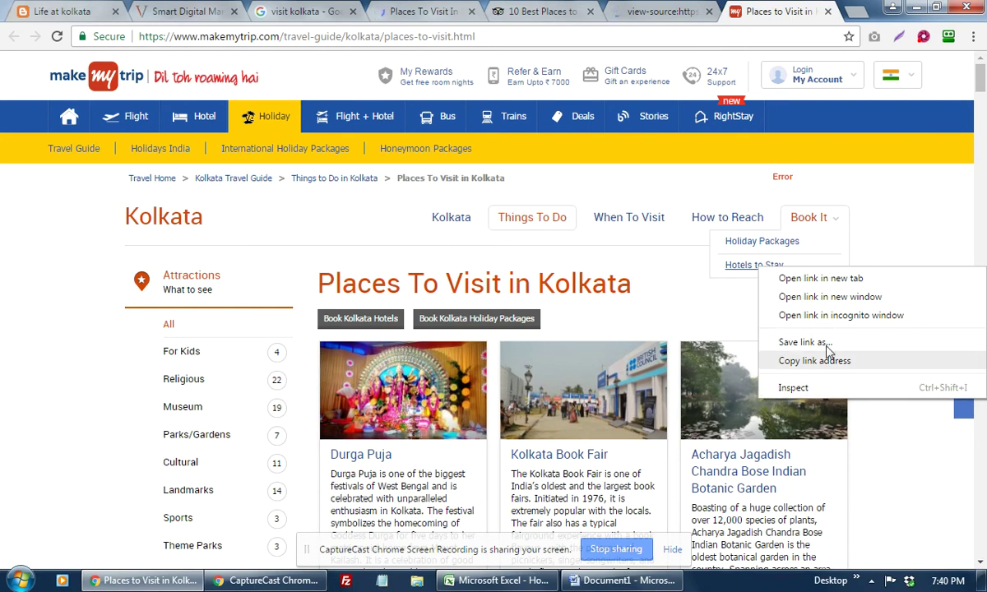
right_click(950, 233)
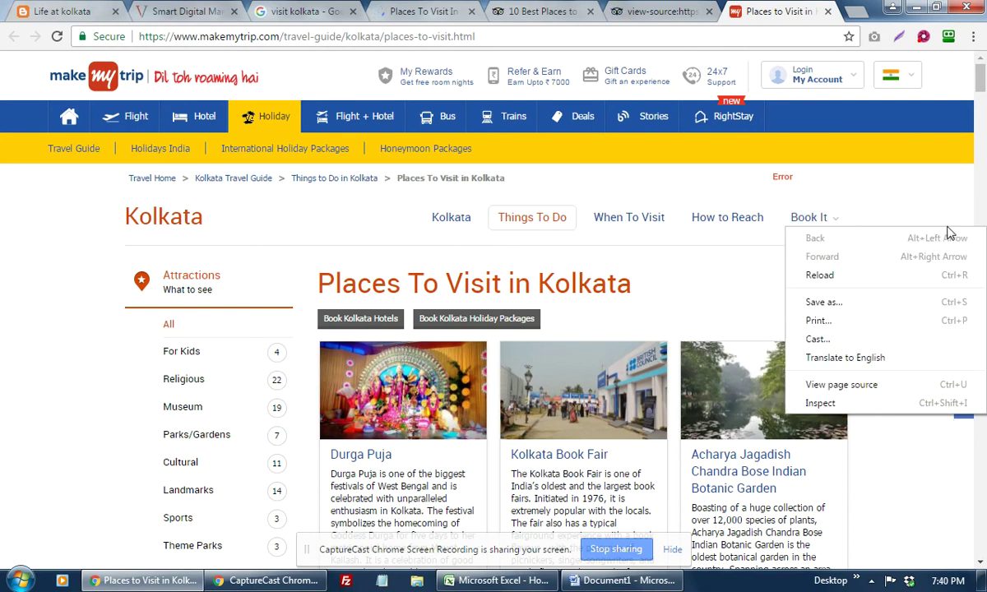
click(859, 393)
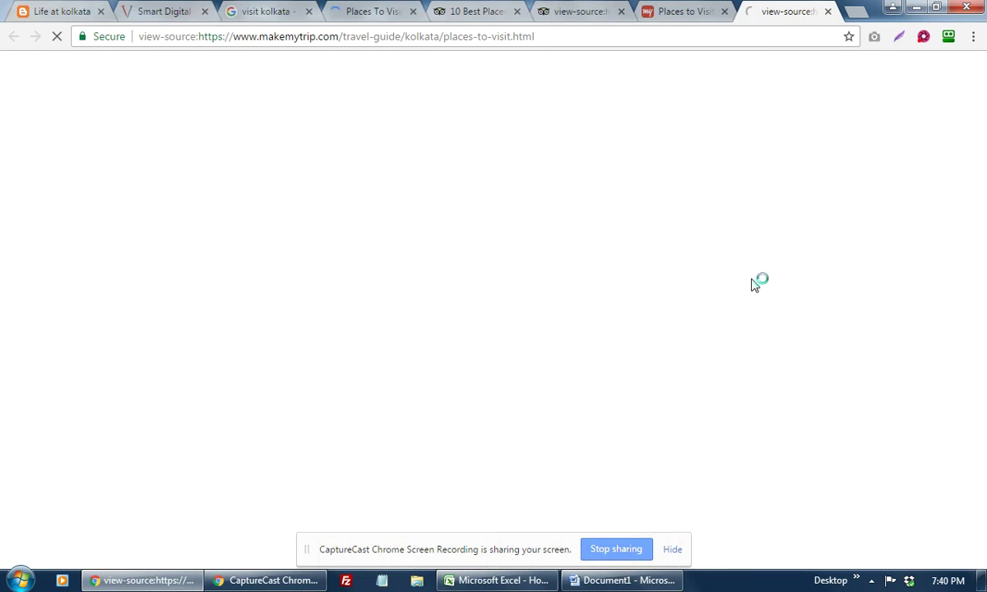
click(687, 10)
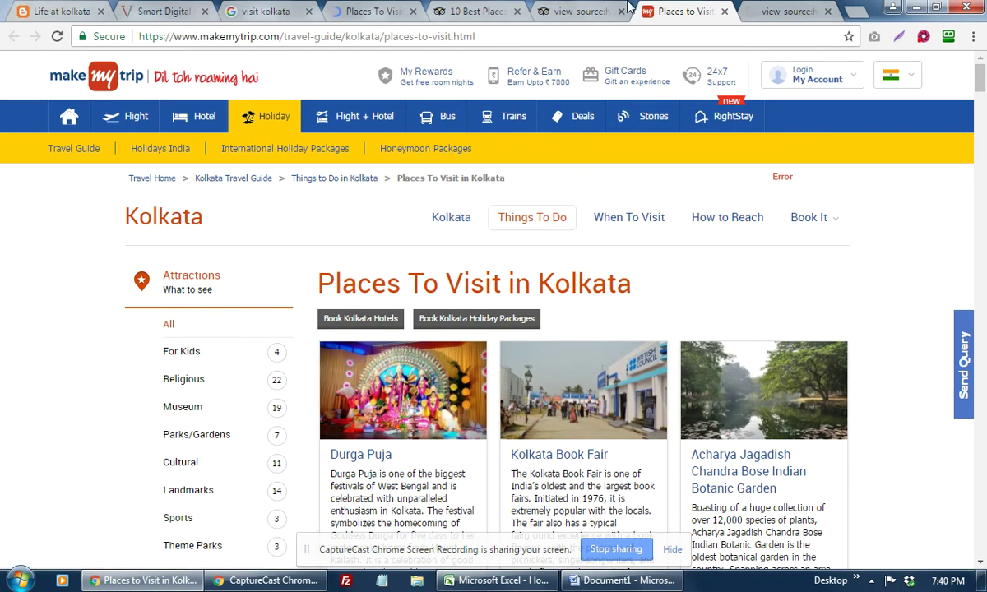
Step: Search the TripAdvisor source for 'title' and select its page title and meta description
click(579, 14)
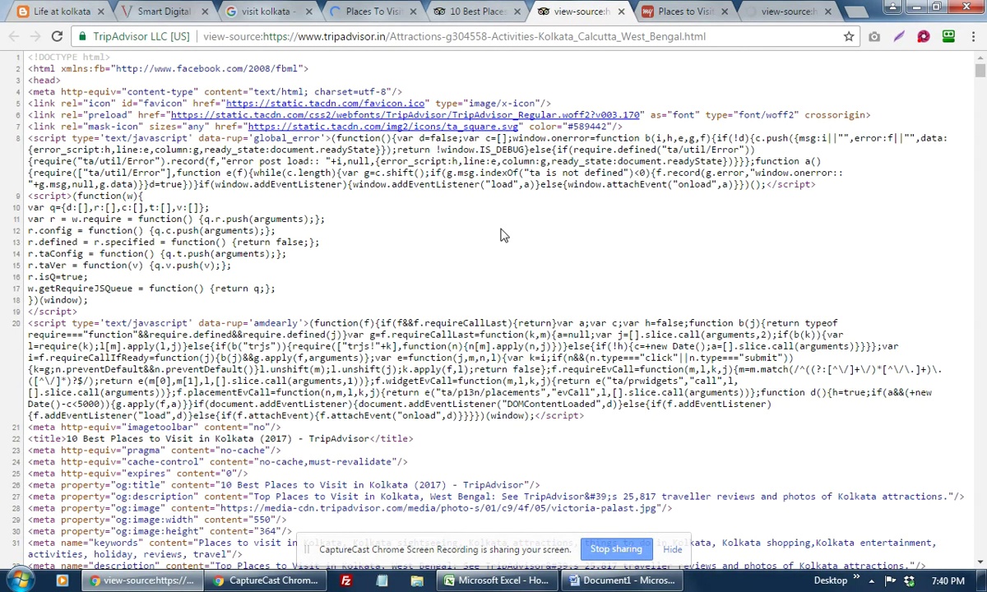
scroll(505, 232, down, 4)
scroll(508, 230, down, 12)
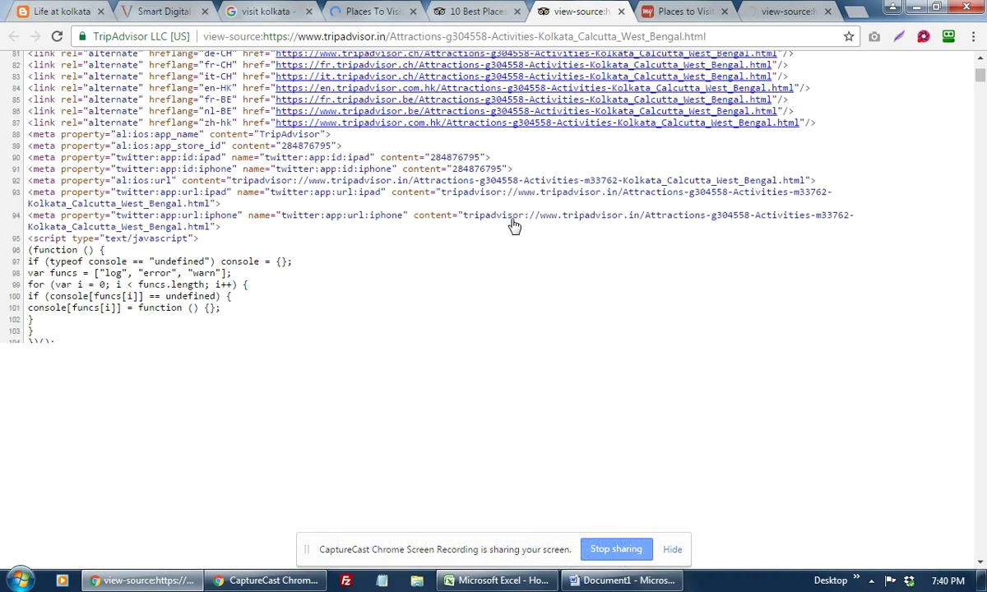
scroll(515, 224, up, 4)
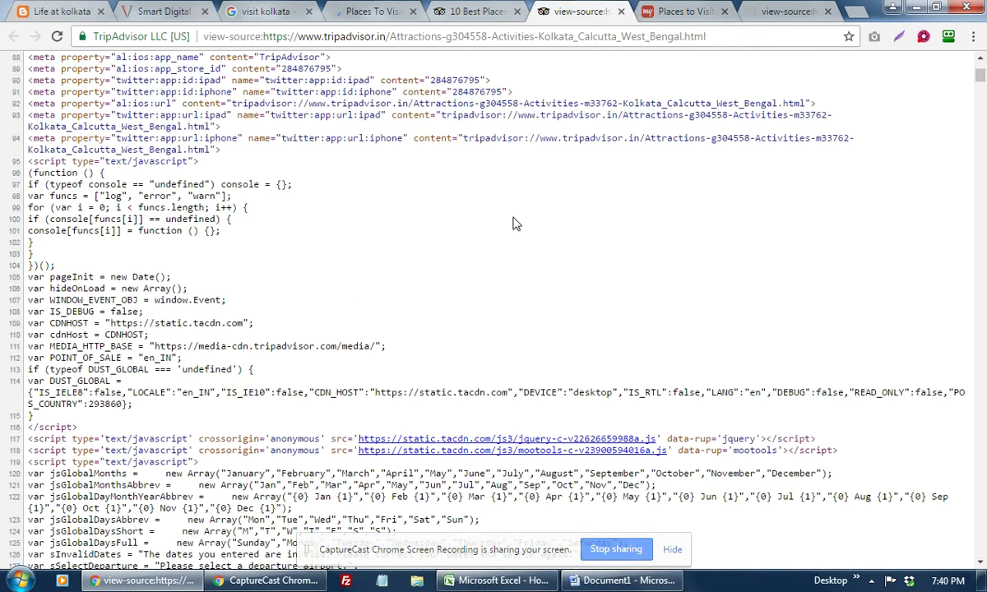
scroll(517, 222, up, 15)
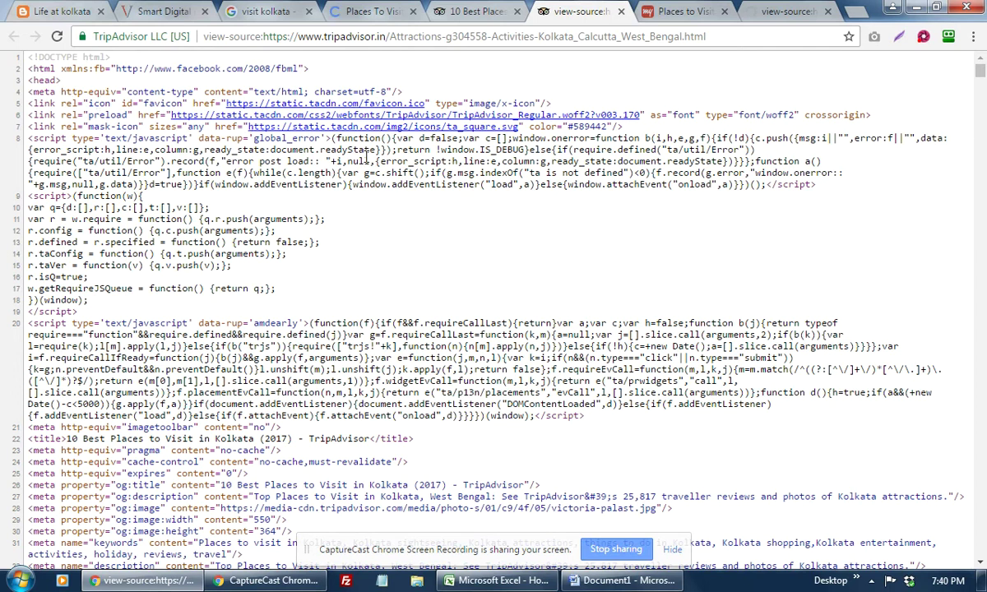
key(ctrl+f)
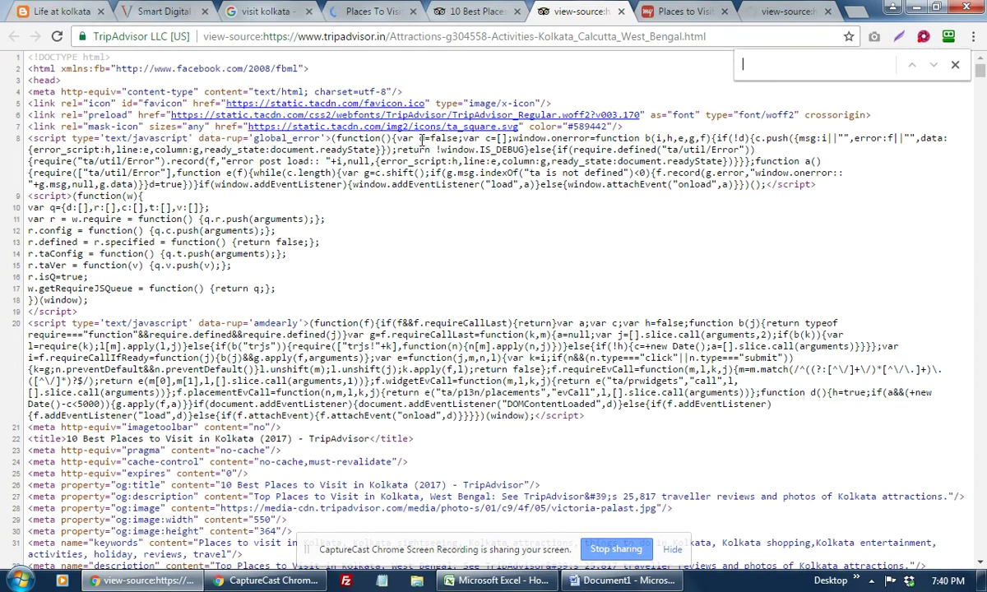
text(title)
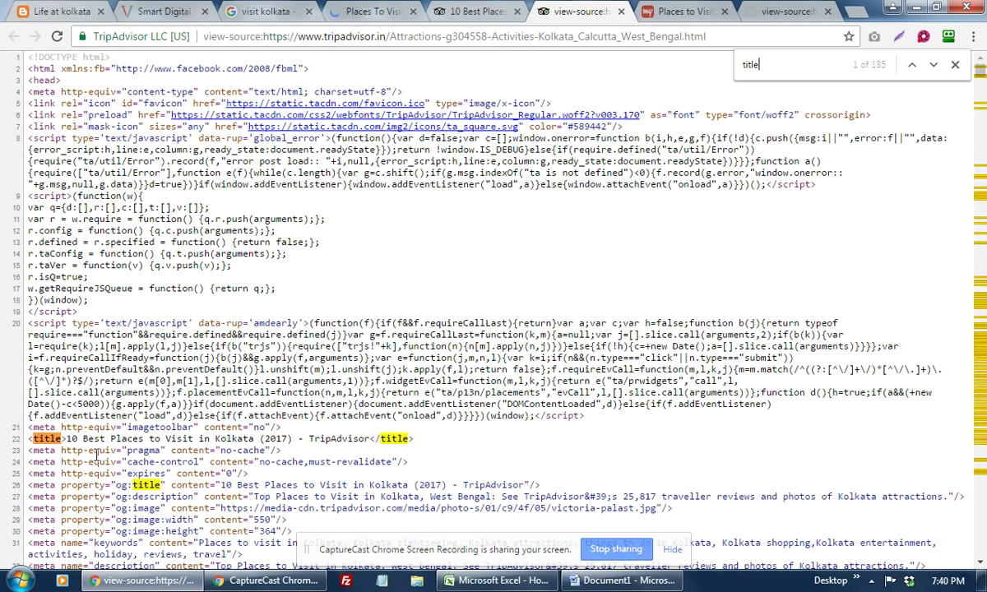
drag(80, 439, 343, 451)
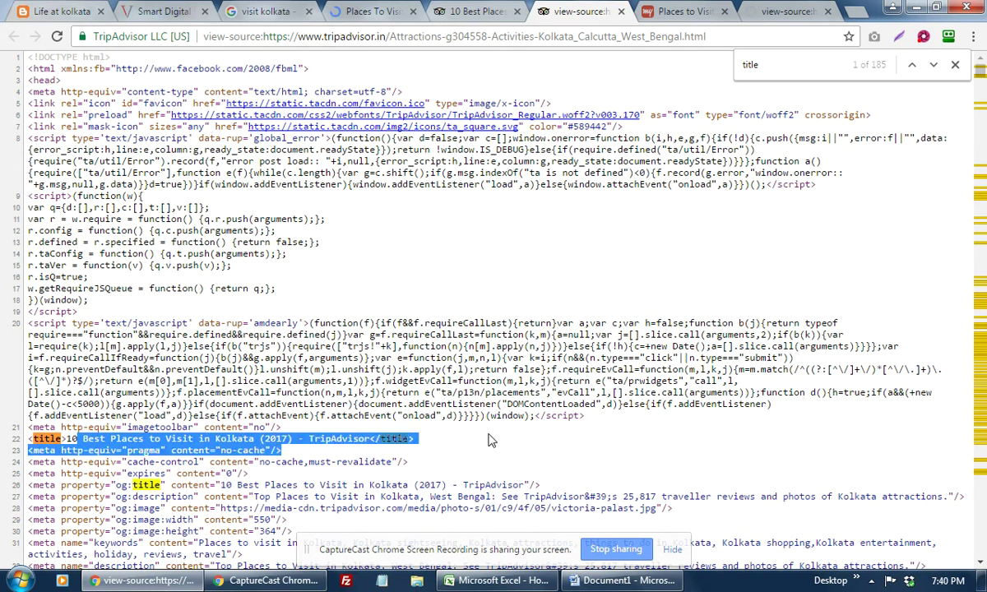
scroll(488, 445, down, 2)
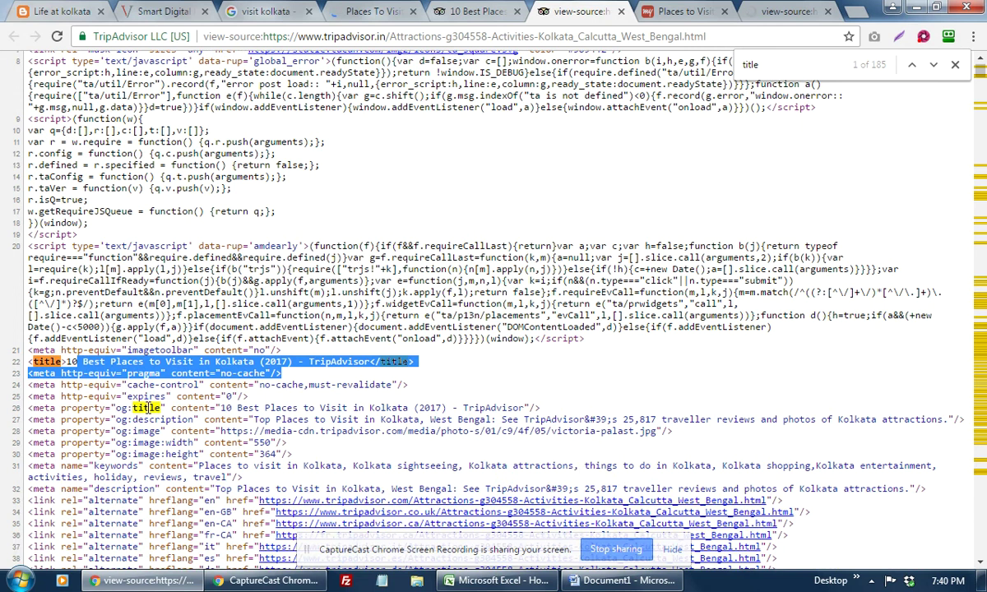
drag(273, 419, 400, 430)
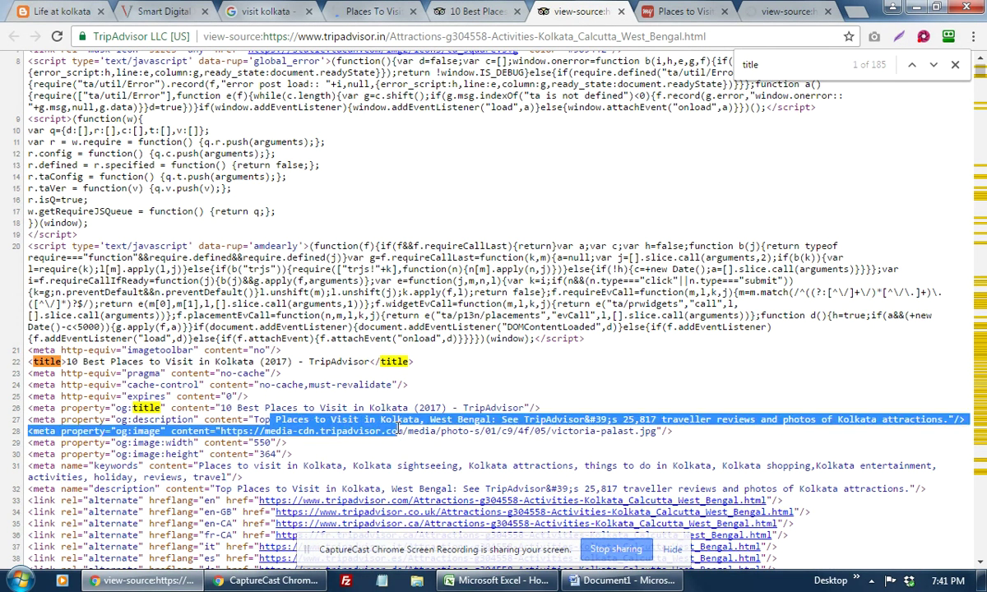
scroll(398, 429, down, 2)
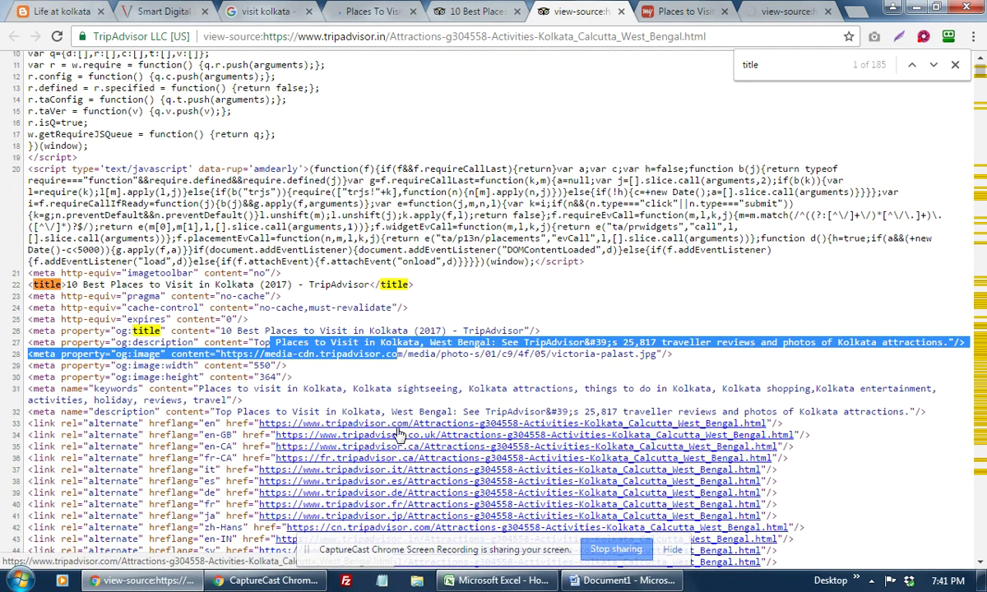
Step: Select the TripAdvisor keywords list in the source, then return to the TripAdvisor Kolkata page
click(646, 13)
click(769, 13)
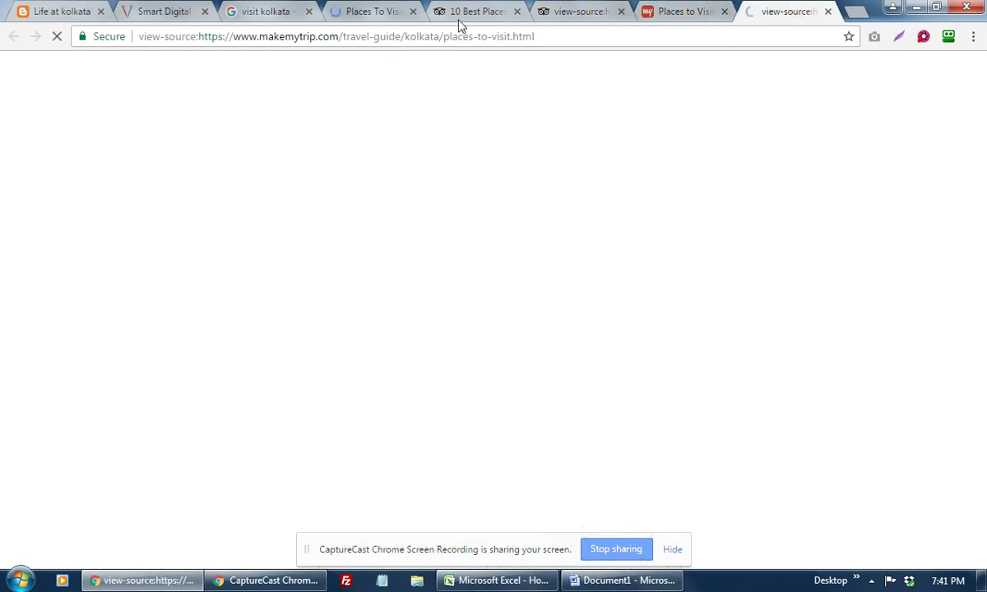
click(490, 13)
click(577, 13)
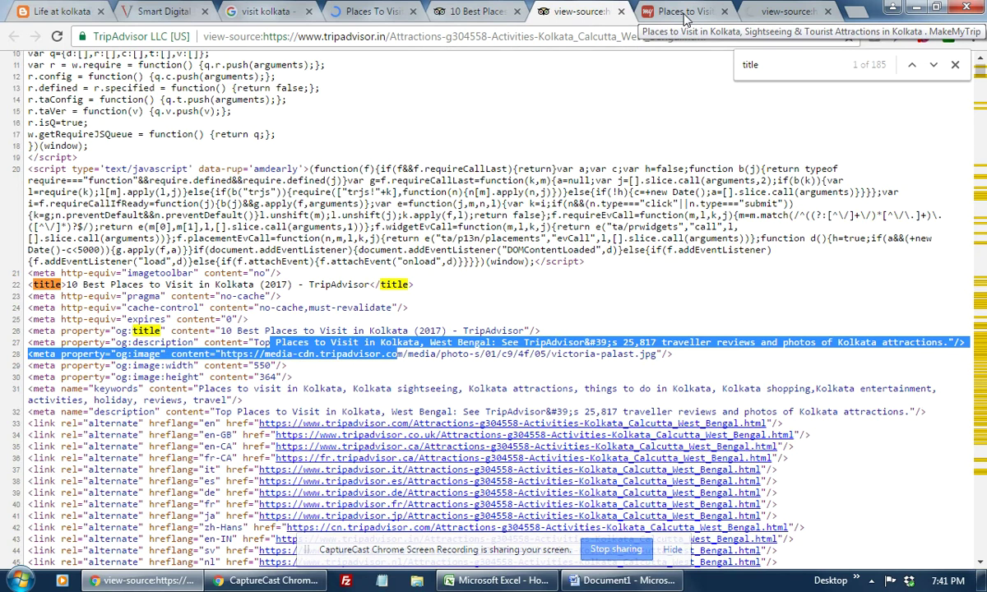
drag(200, 389, 227, 401)
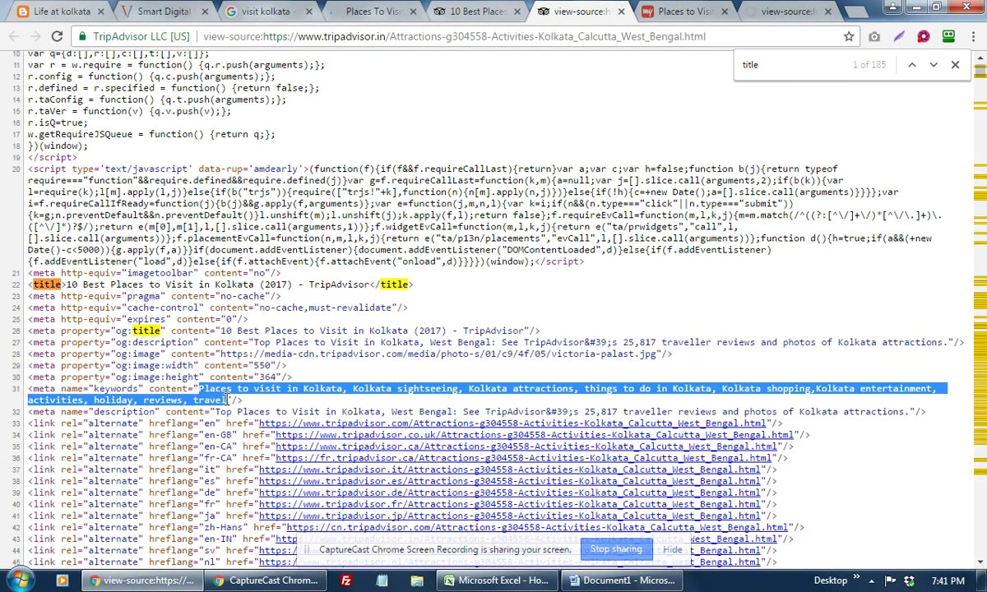
click(783, 13)
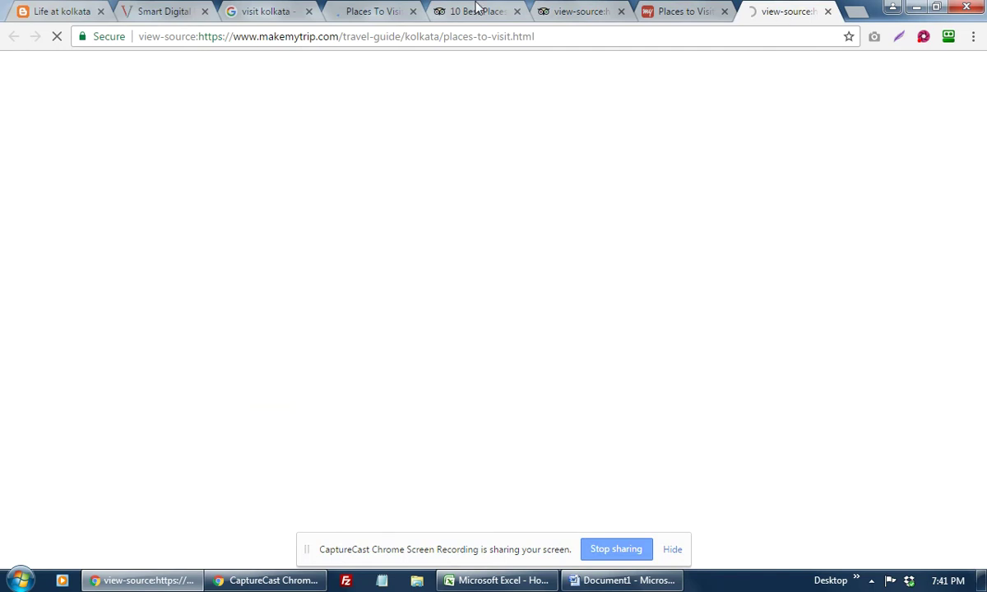
click(457, 11)
click(387, 10)
click(458, 15)
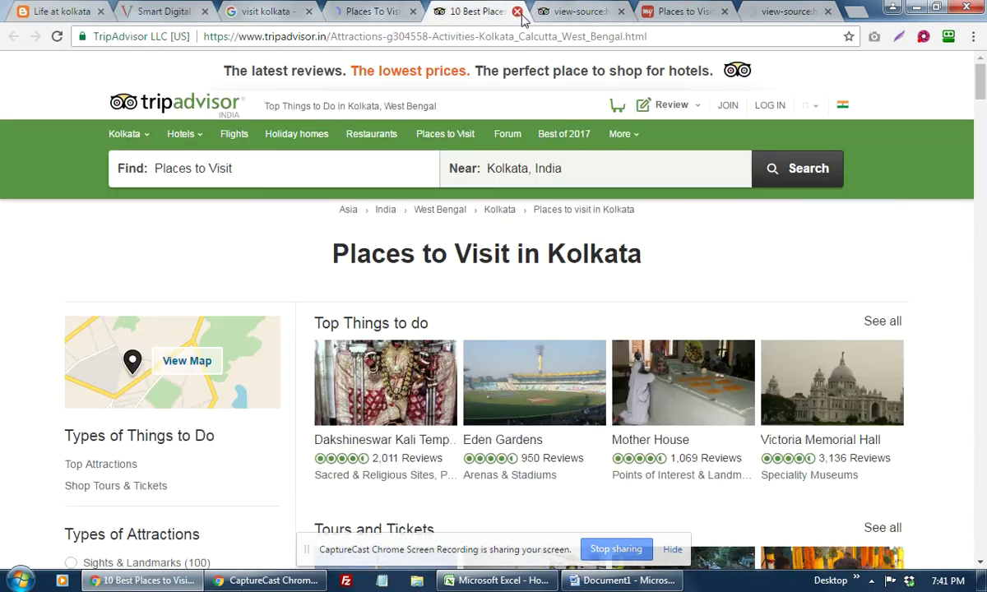
Step: Close the TripAdvisor Kolkata page tab and open the Holidify Kolkata page's source
key(ctrl+w)
click(383, 18)
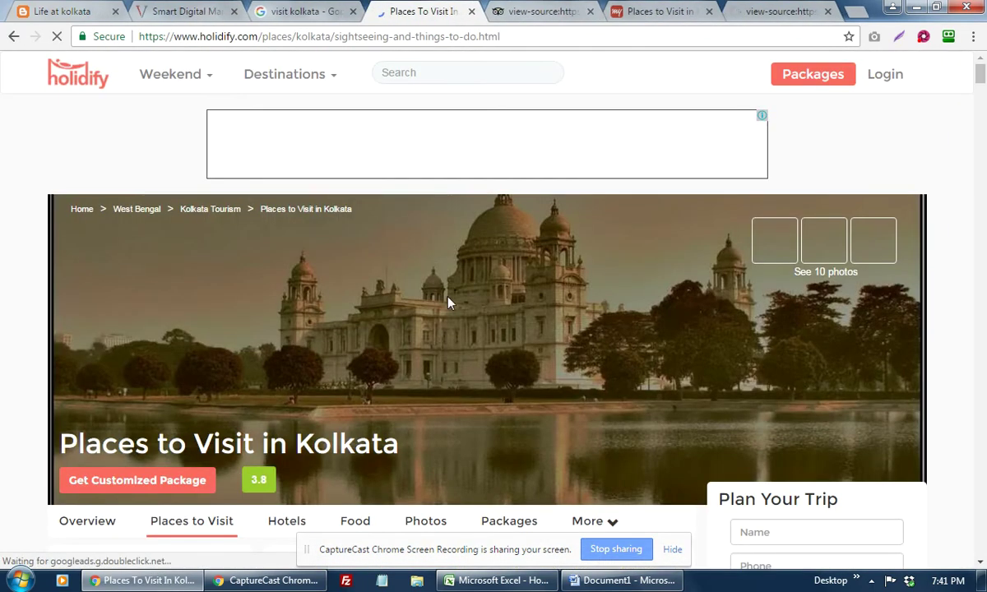
right_click(877, 146)
click(868, 317)
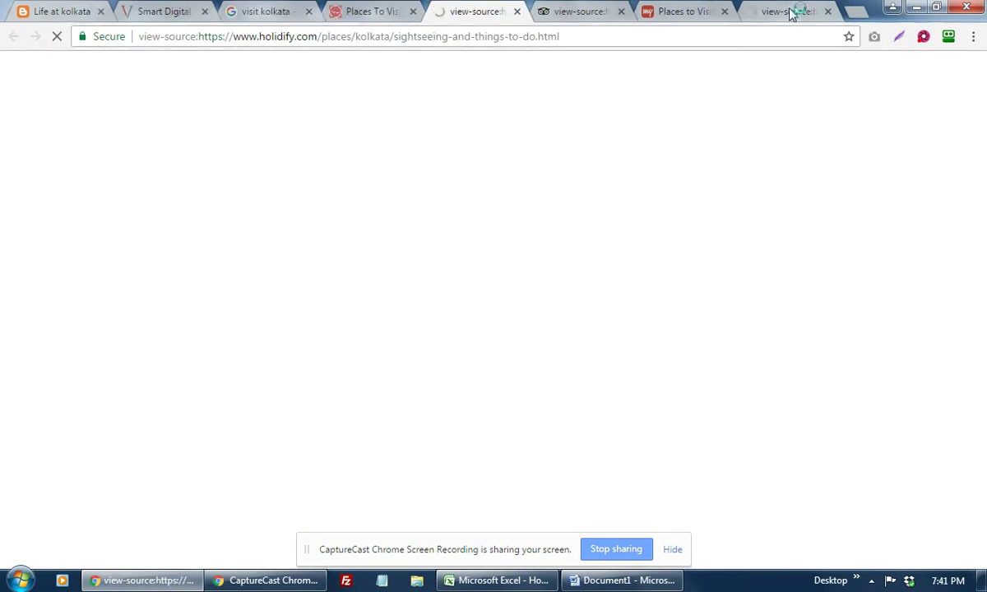
Step: Close the MakeMyTrip Kolkata page and TripAdvisor source tabs, ending on the MakeMyTrip source
click(793, 12)
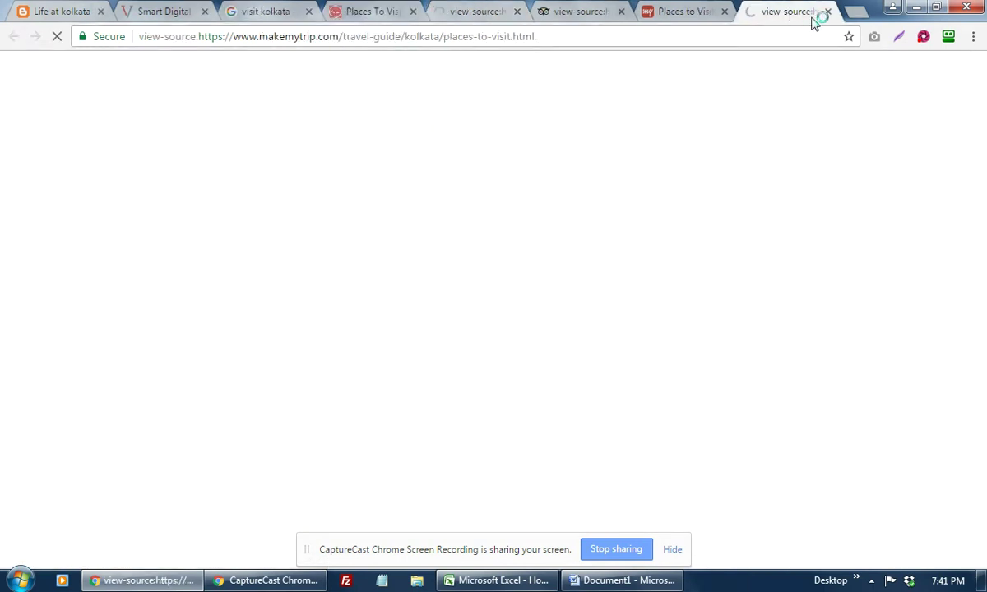
click(724, 12)
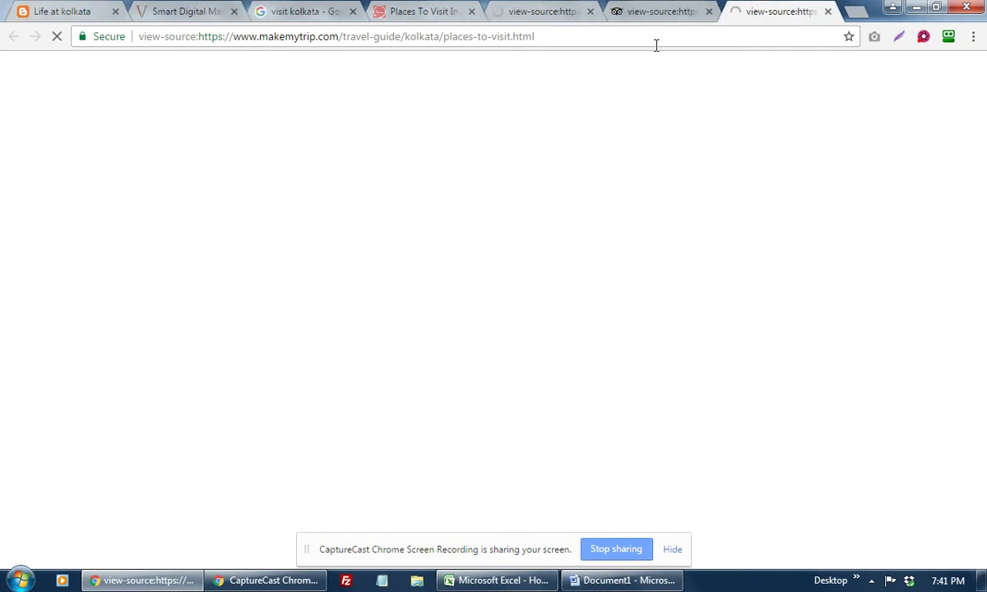
click(670, 23)
click(709, 13)
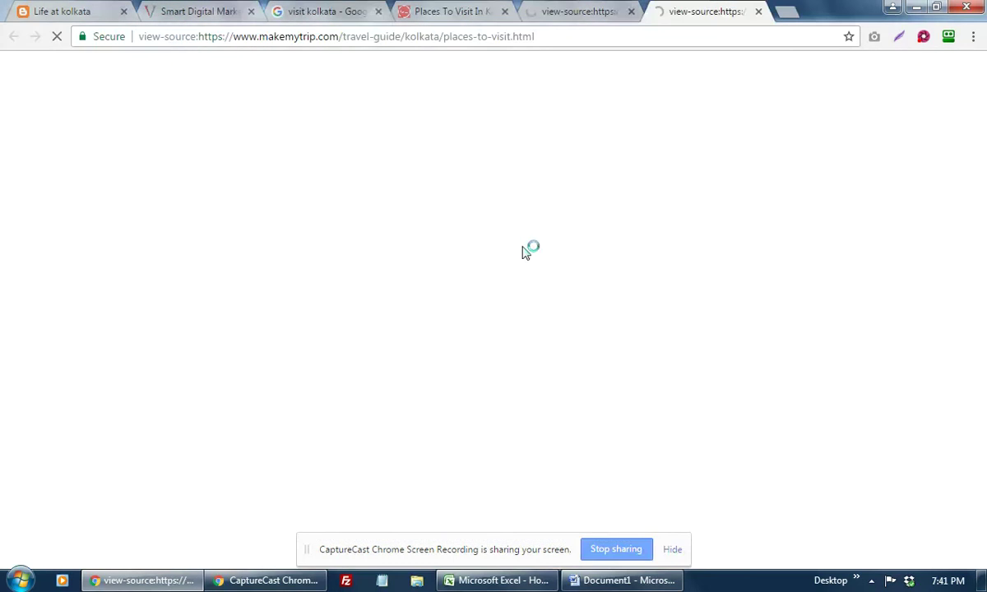
click(623, 11)
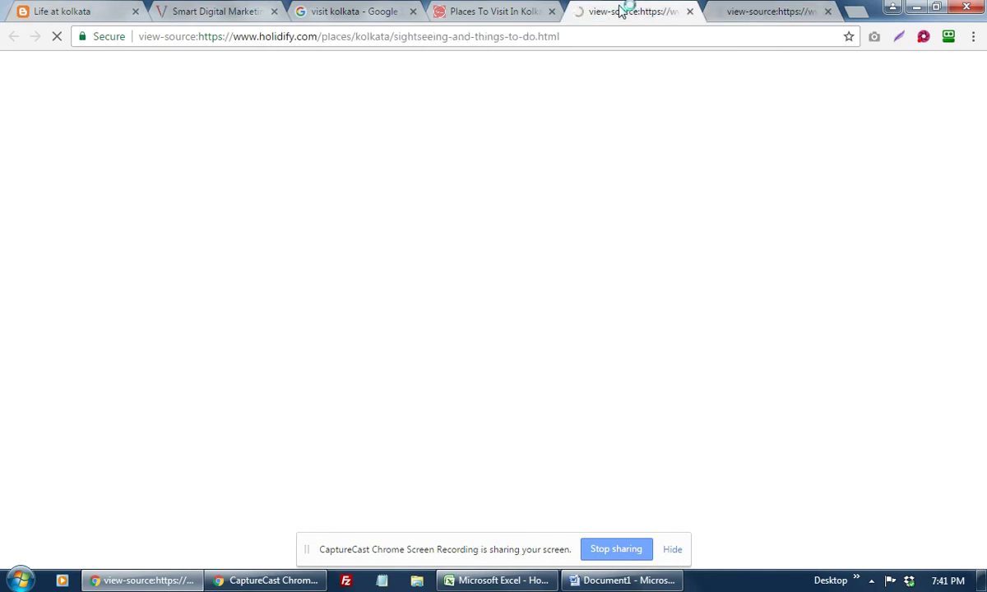
click(514, 10)
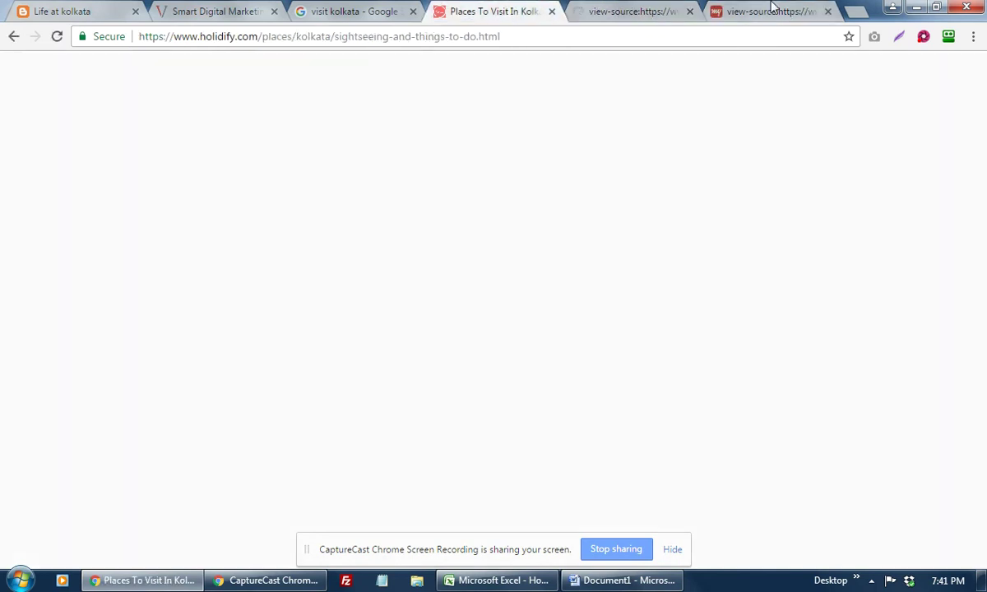
click(773, 8)
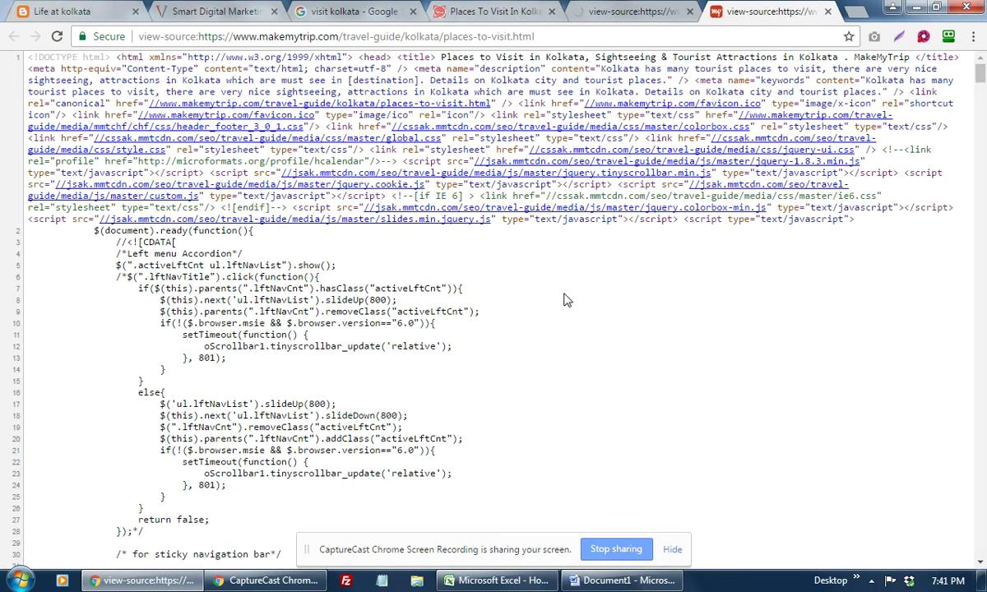
Step: Find and select the keywords meta content in the MakeMyTrip and Holidify sources, closing both tabs
key(ctrl+f)
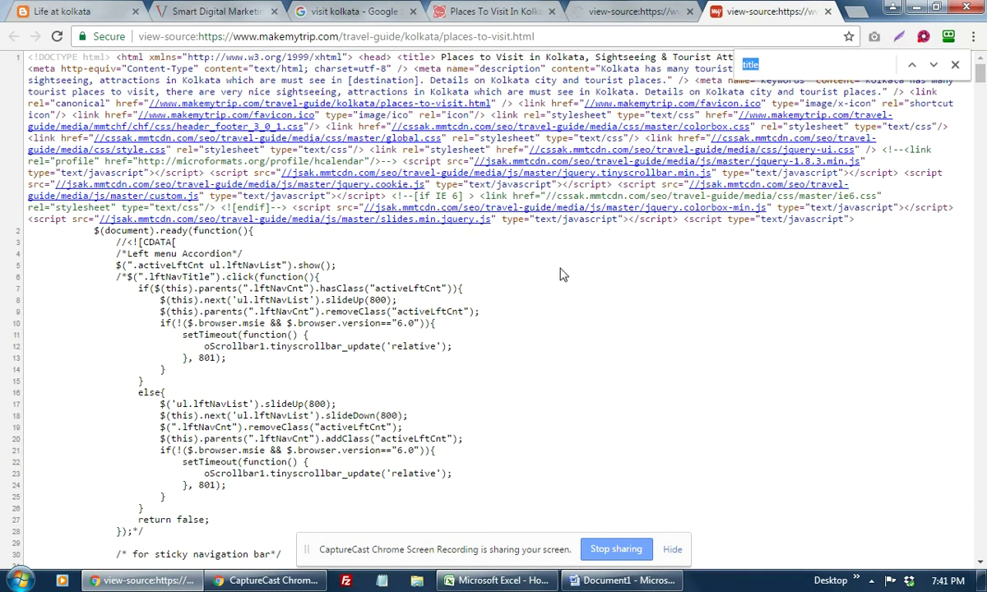
text(keyword)
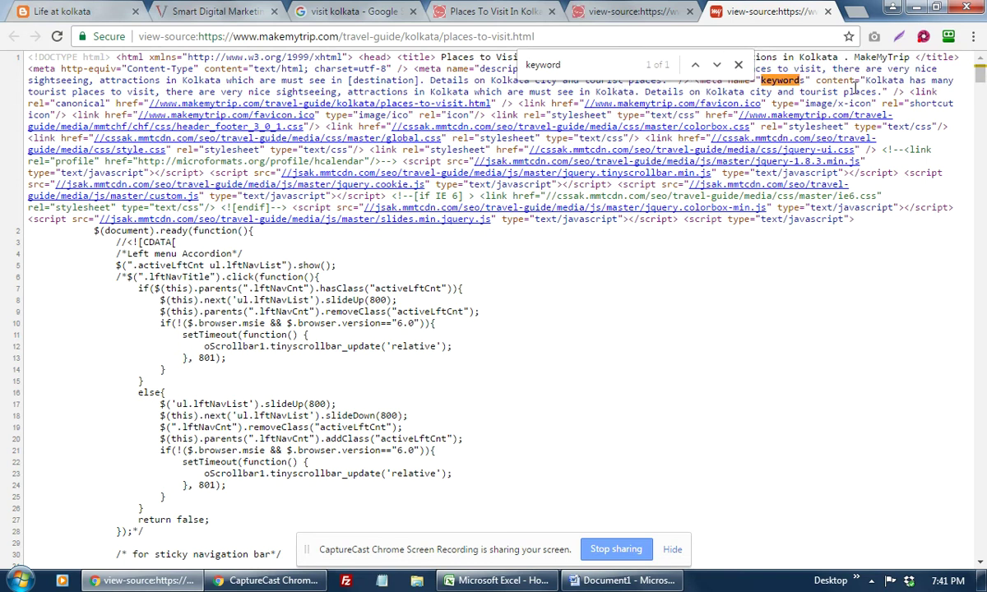
drag(875, 79, 938, 91)
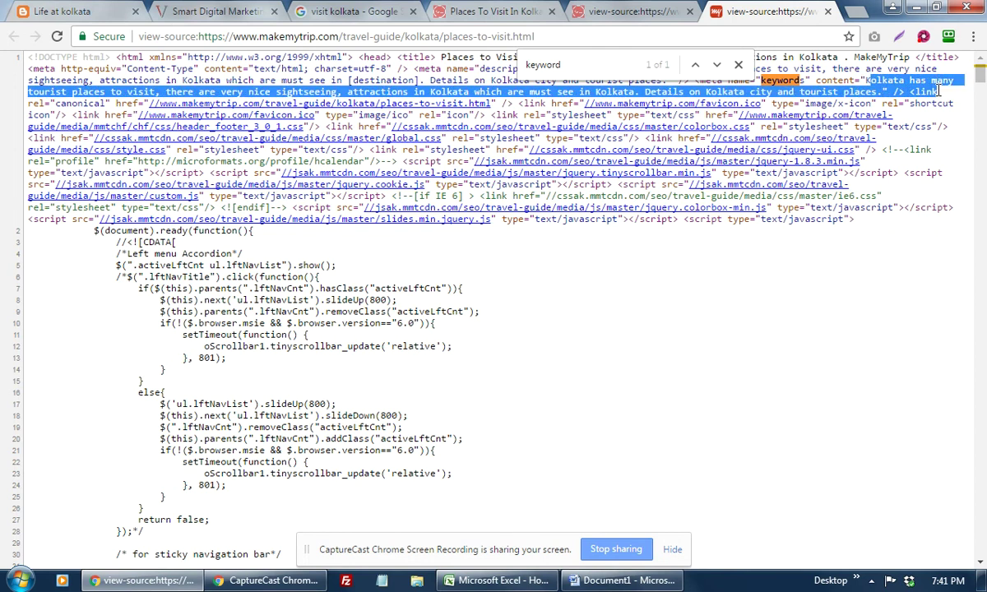
drag(938, 91, 886, 91)
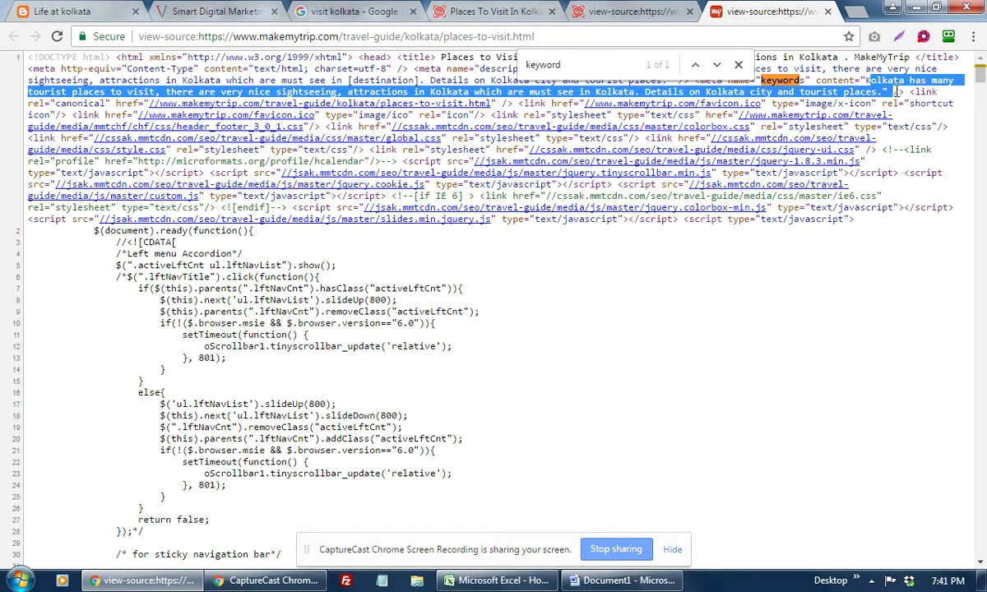
click(738, 64)
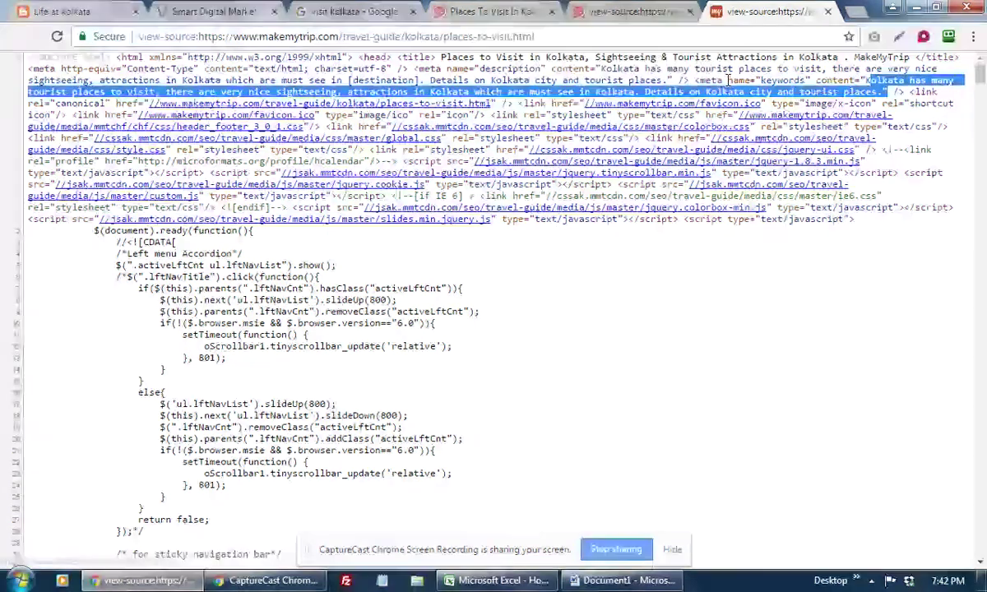
drag(727, 80, 840, 79)
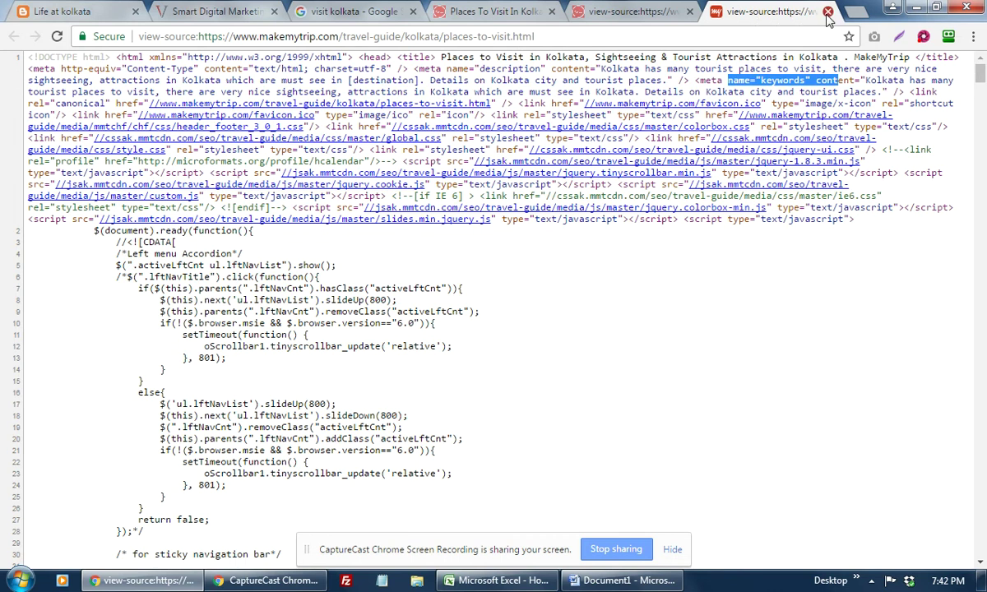
key(ctrl+w)
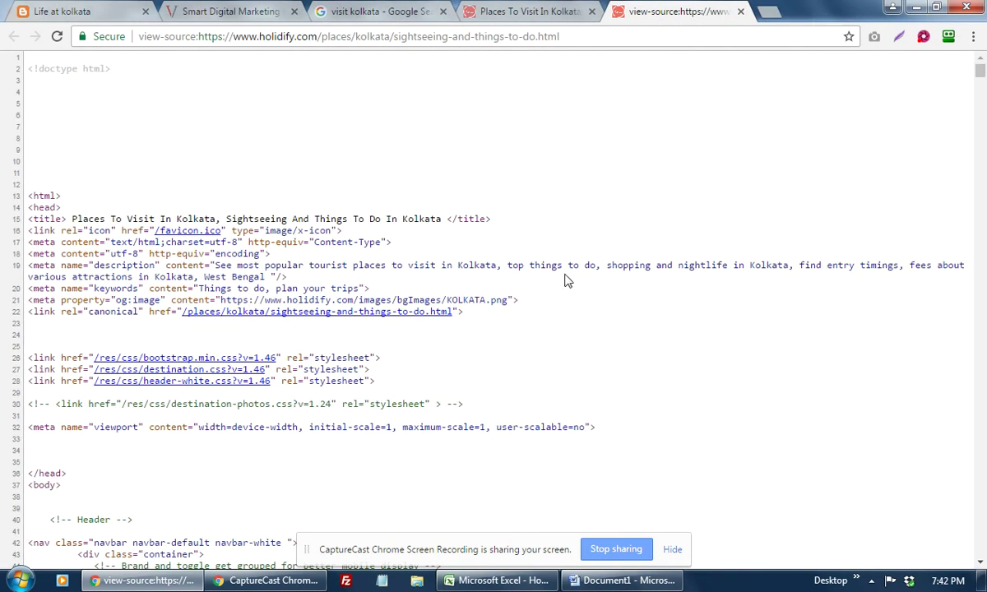
drag(210, 289, 355, 287)
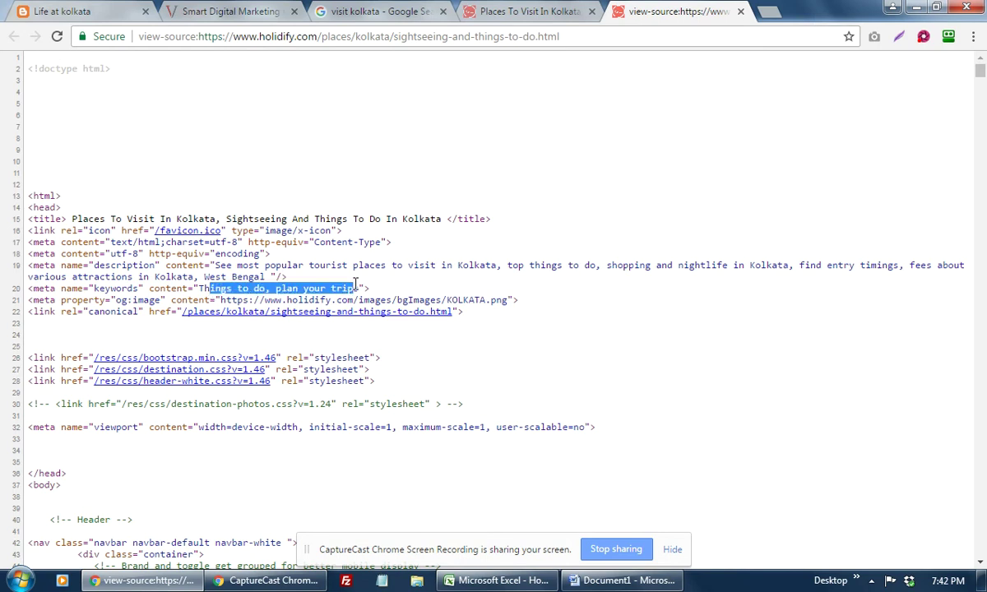
click(740, 11)
Step: Load about.com in the current tab and cnn.com in a new tab
click(589, 37)
text(about.com)
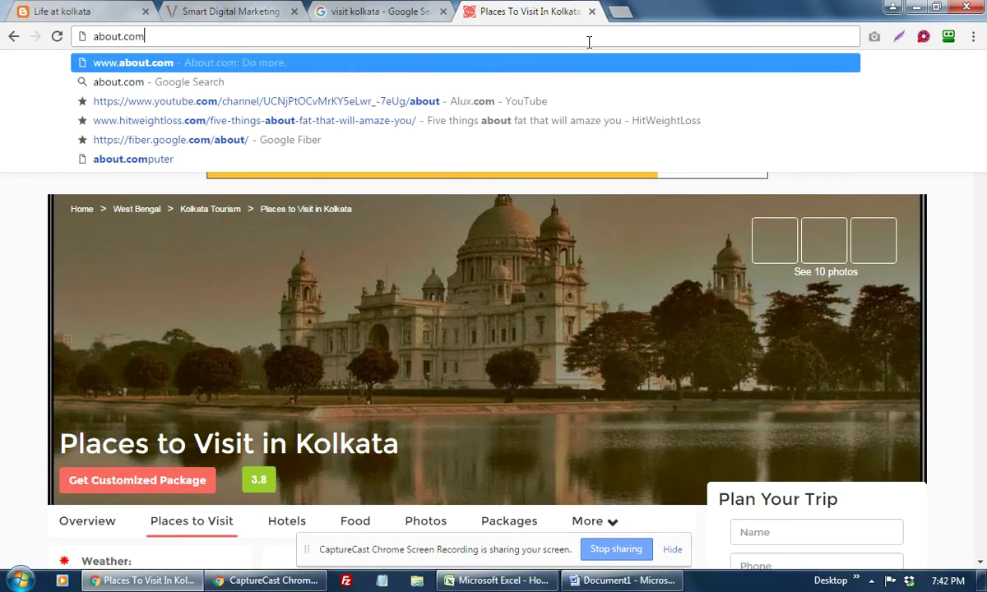
key(Return)
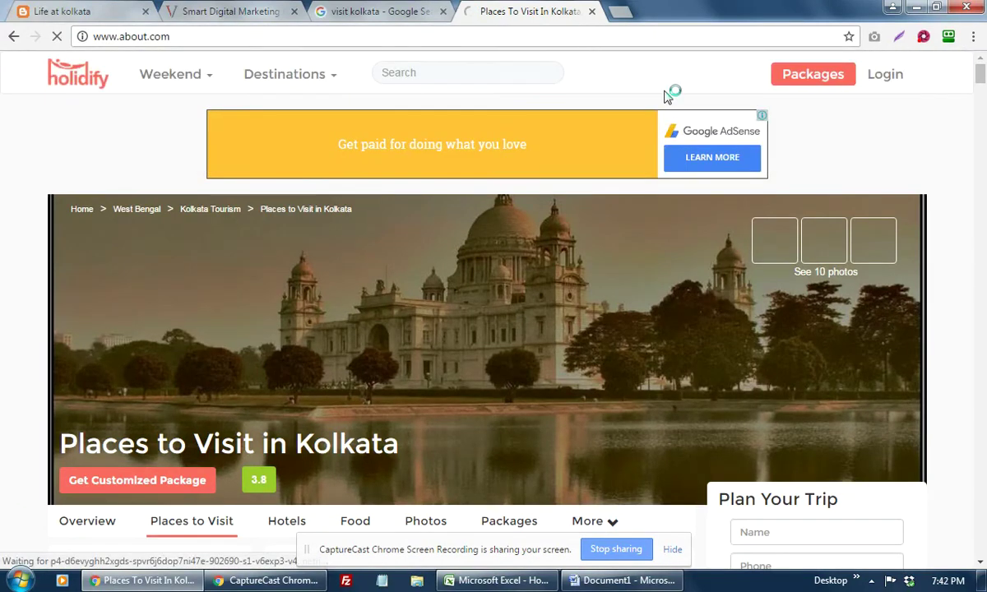
click(621, 11)
text(cnn.com)
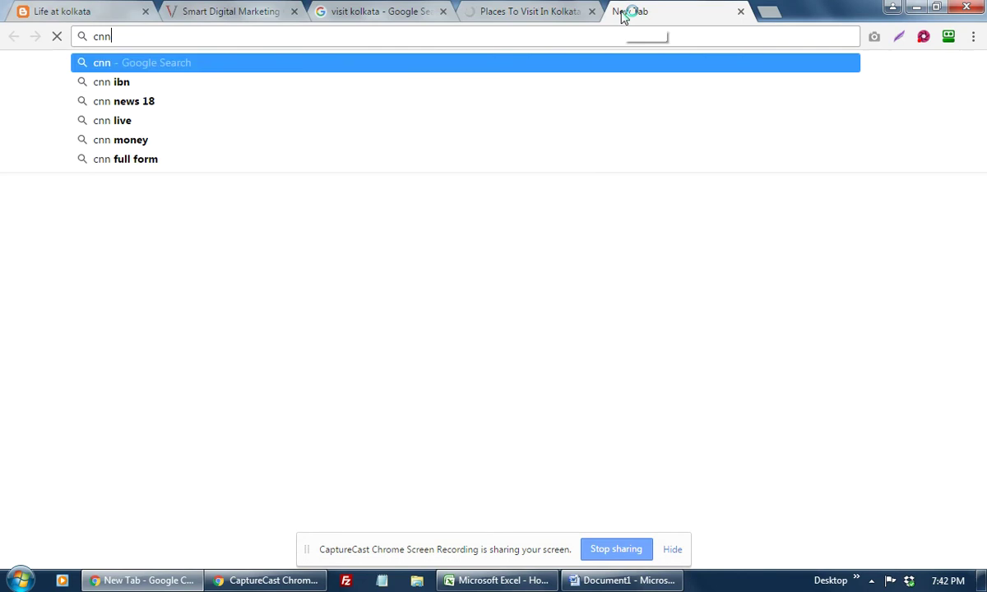
key(Return)
Step: Close the visit kolkata Google search tab and return to the Dotdash page
click(539, 18)
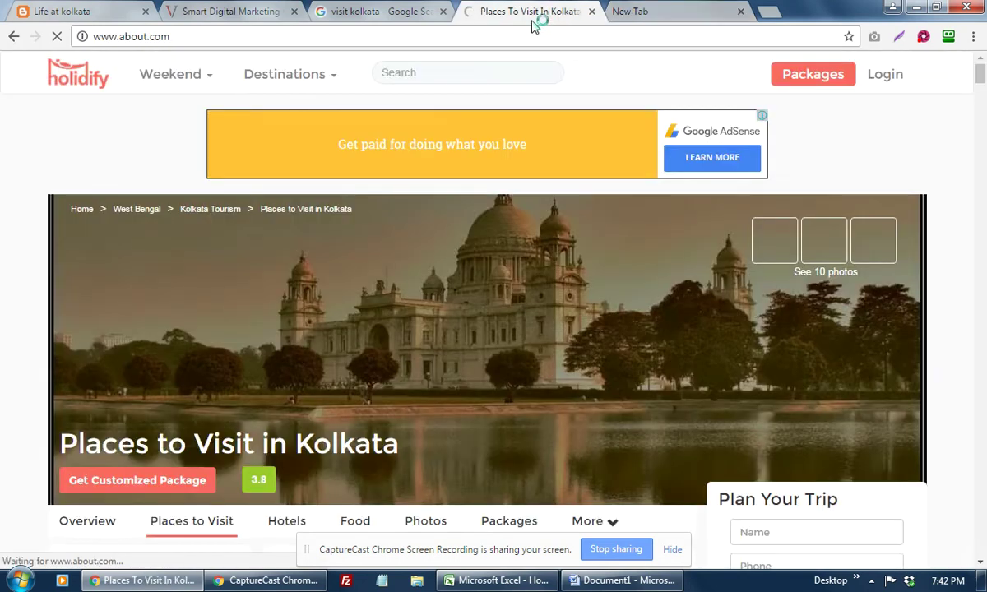
click(403, 12)
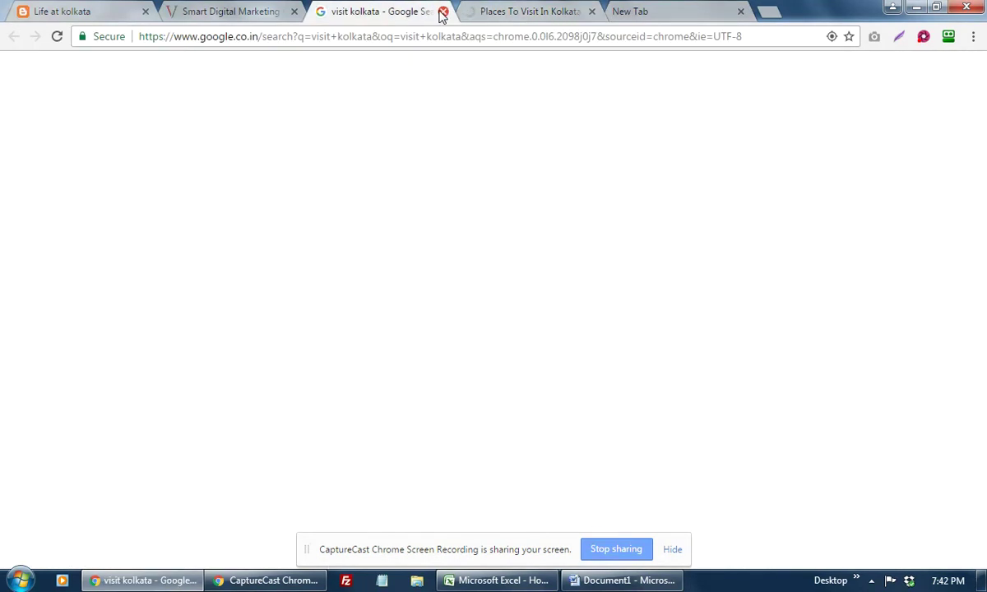
click(443, 12)
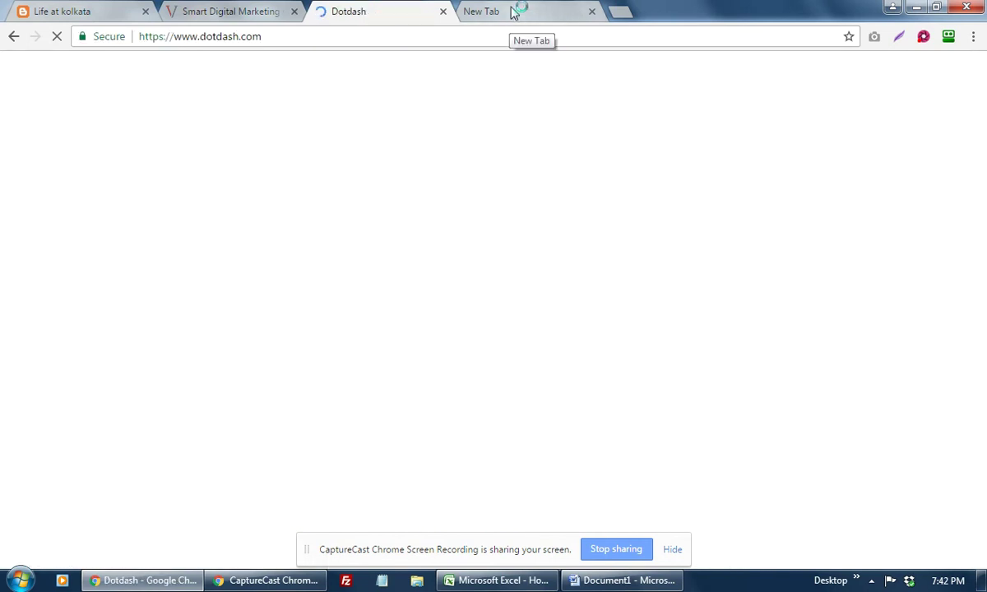
click(512, 16)
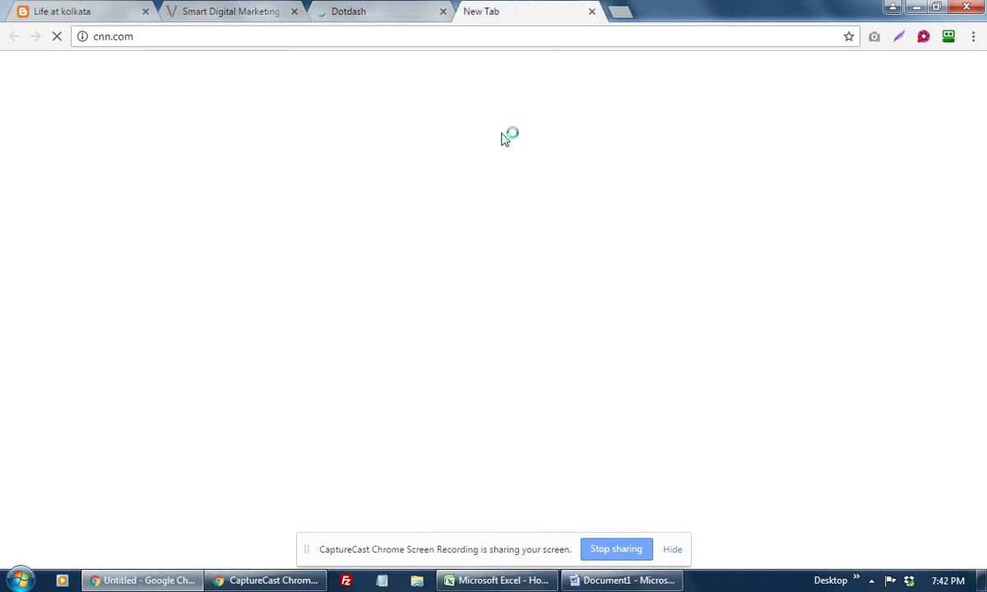
click(377, 10)
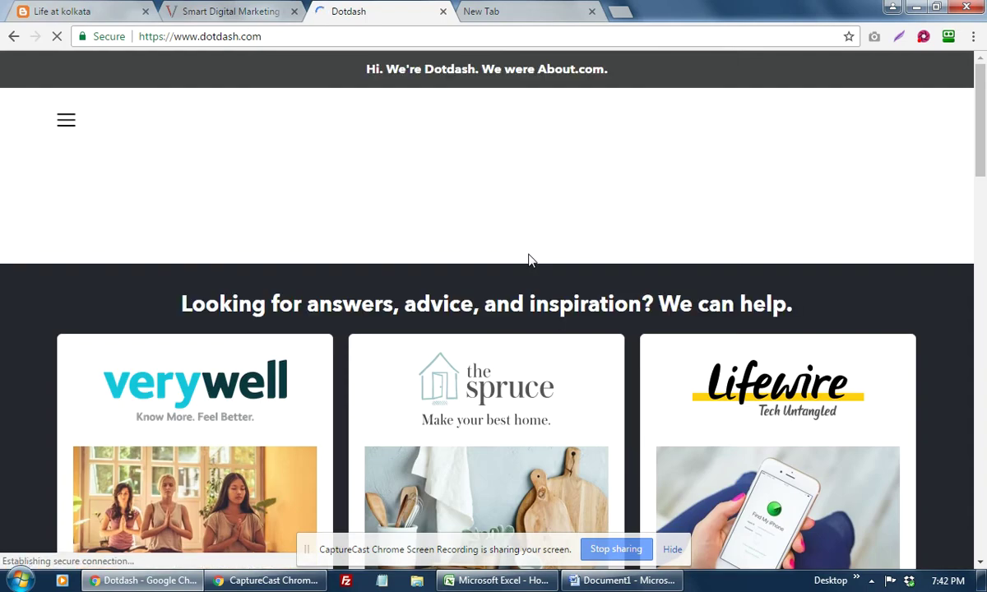
Step: Open the Verywell yoga core-strength article from Dotdash, then keep browsing the Dotdash page
scroll(529, 260, down, 3)
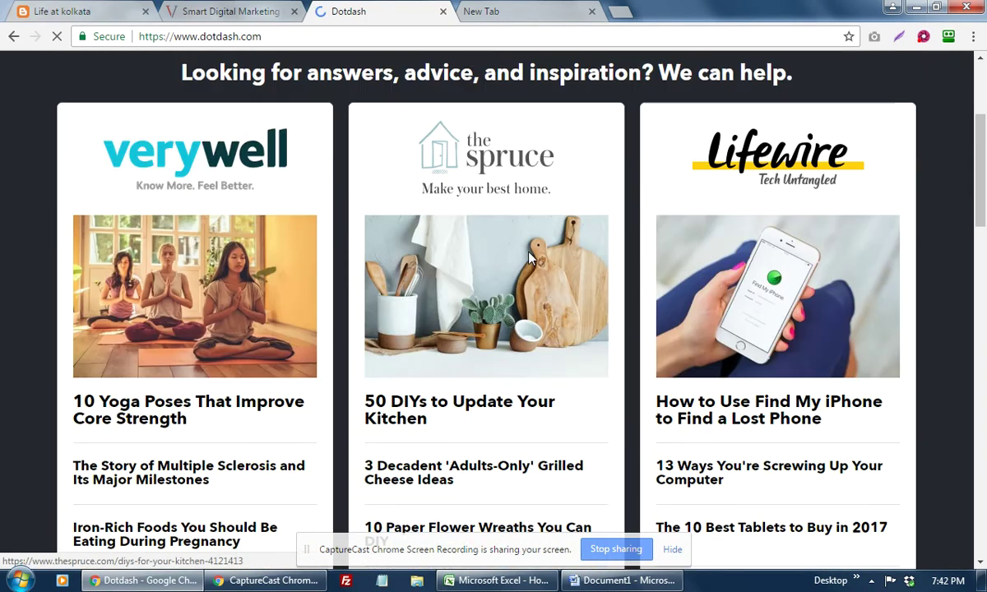
scroll(529, 260, down, 3)
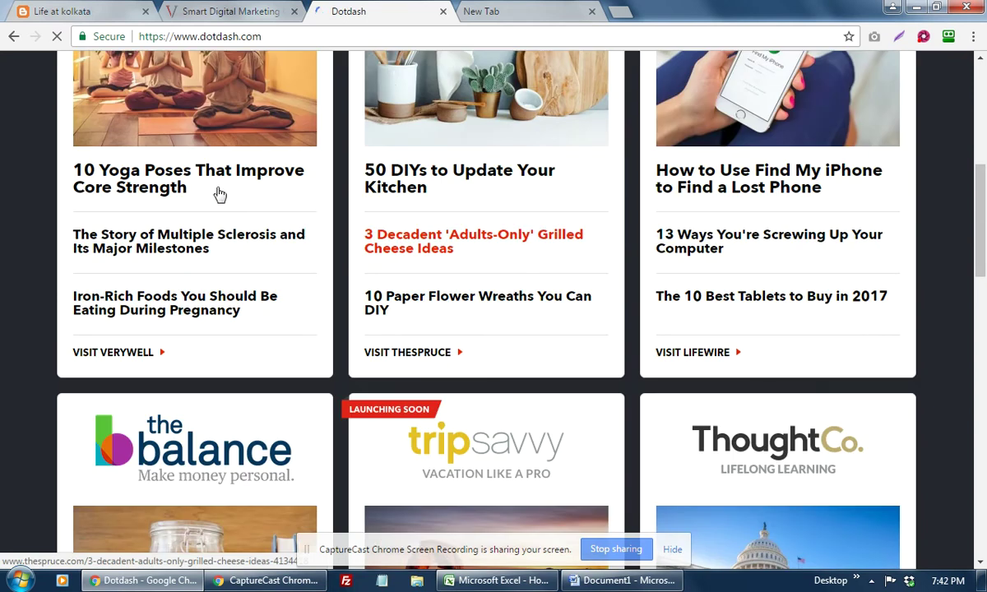
click(290, 192)
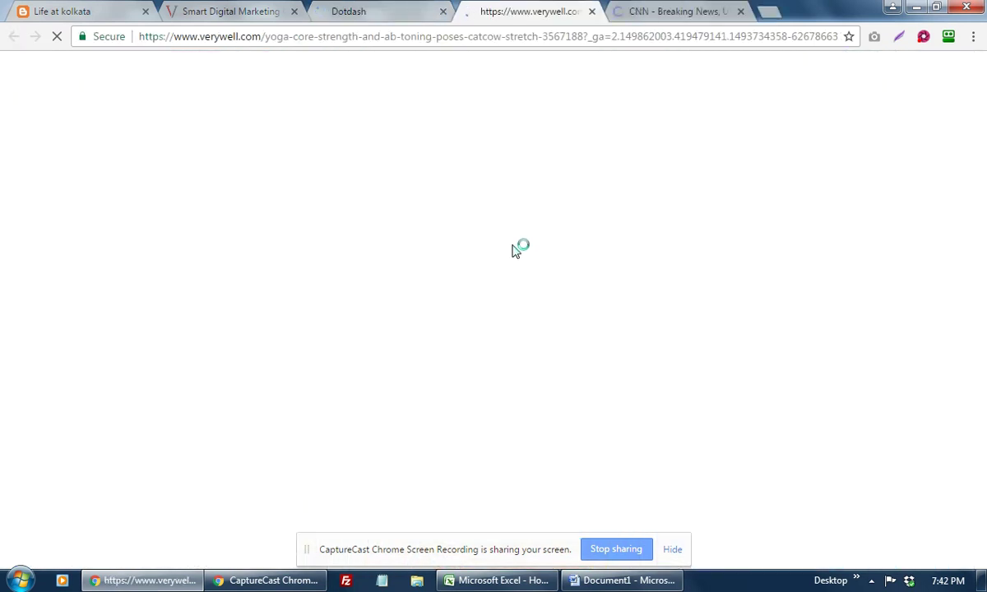
click(356, 11)
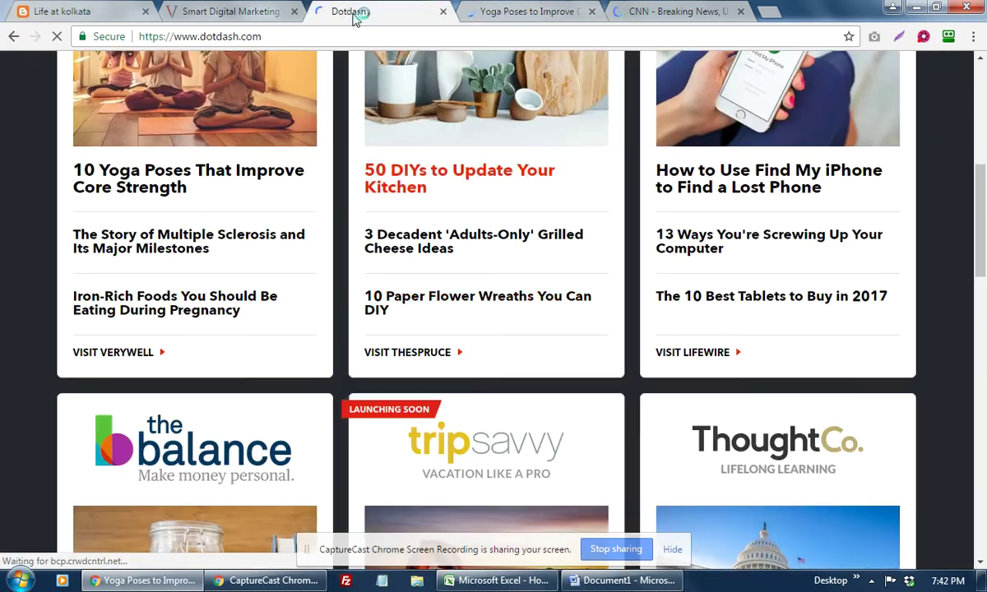
scroll(480, 298, up, 4)
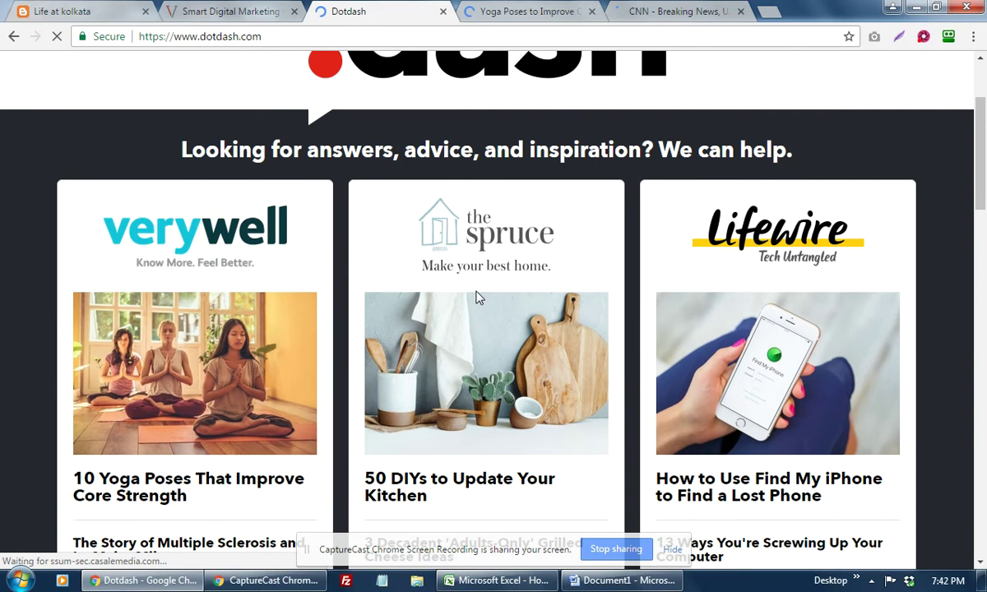
scroll(480, 298, down, 2)
scroll(480, 298, down, 3)
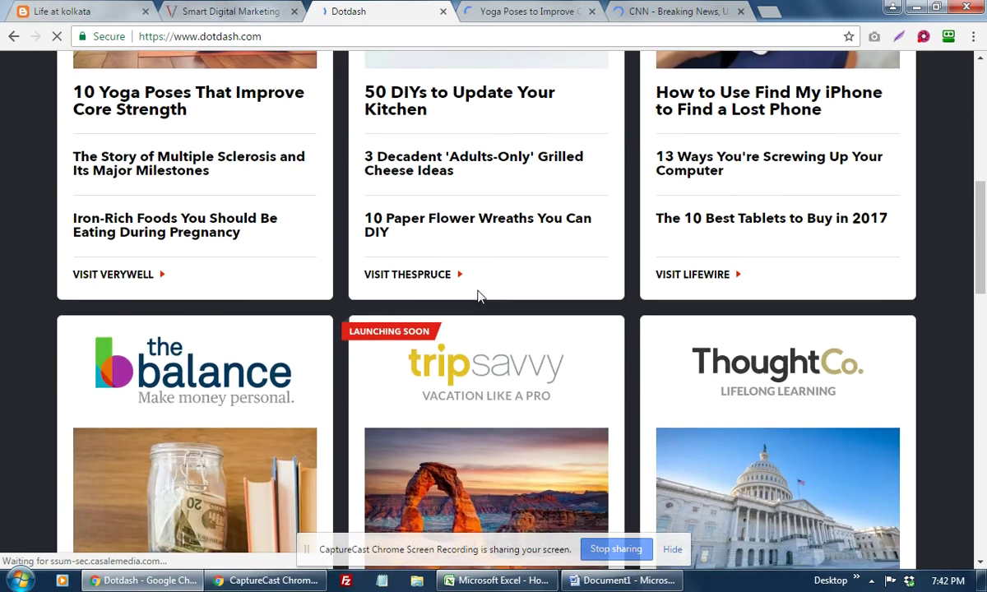
scroll(480, 298, down, 1)
scroll(481, 298, down, 5)
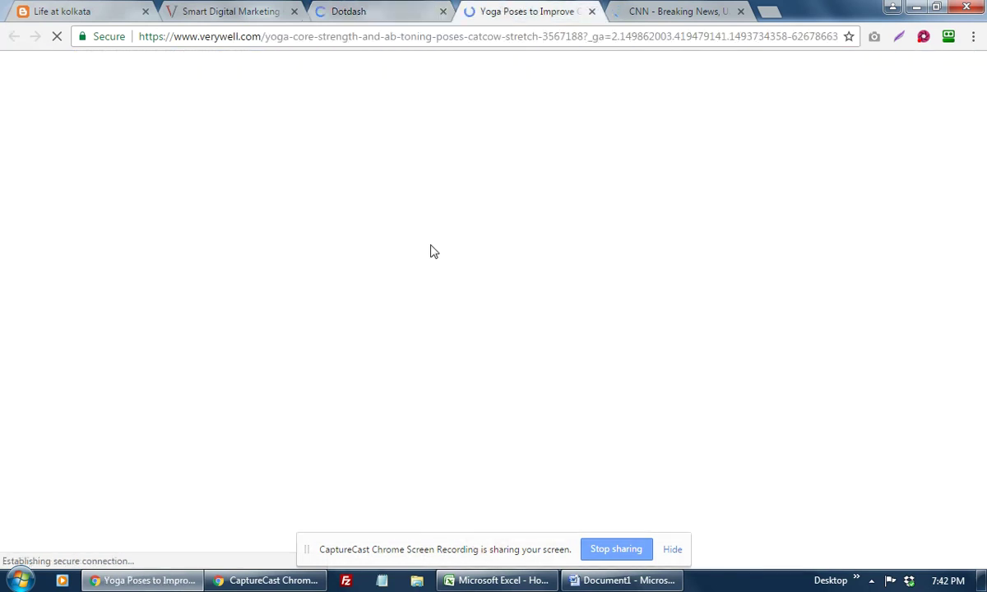
click(659, 16)
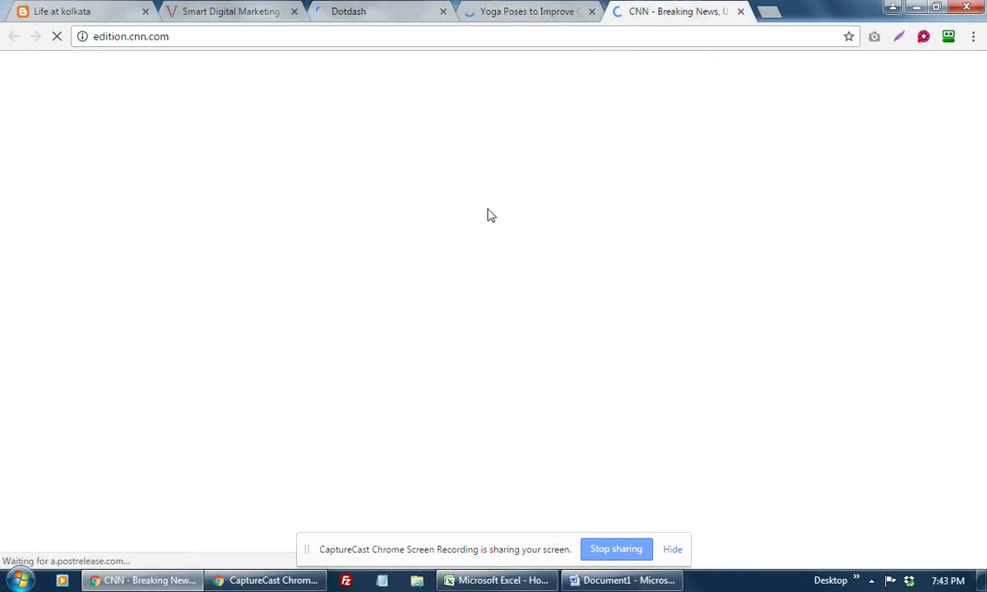
click(520, 16)
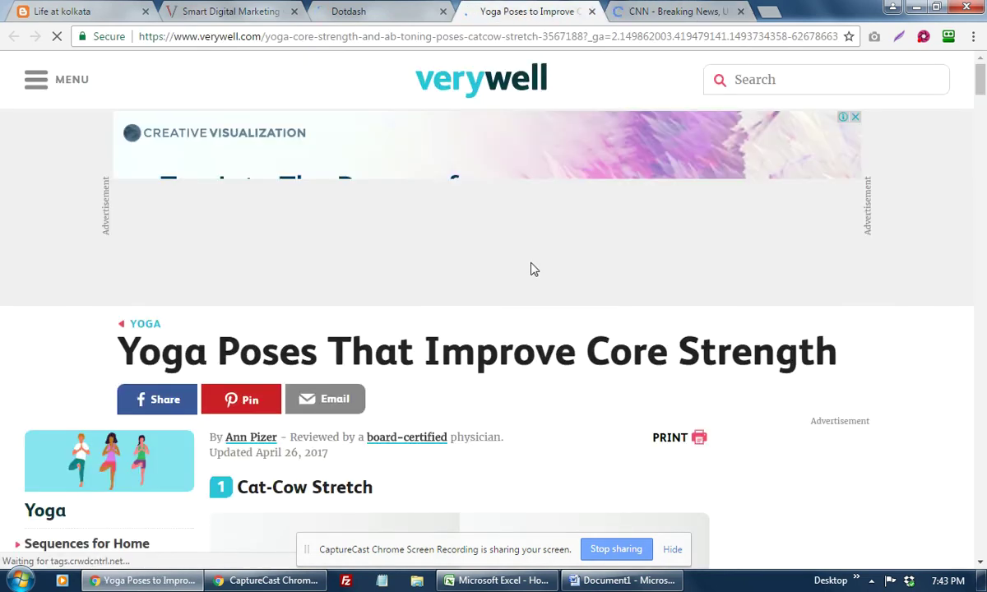
scroll(533, 269, down, 1)
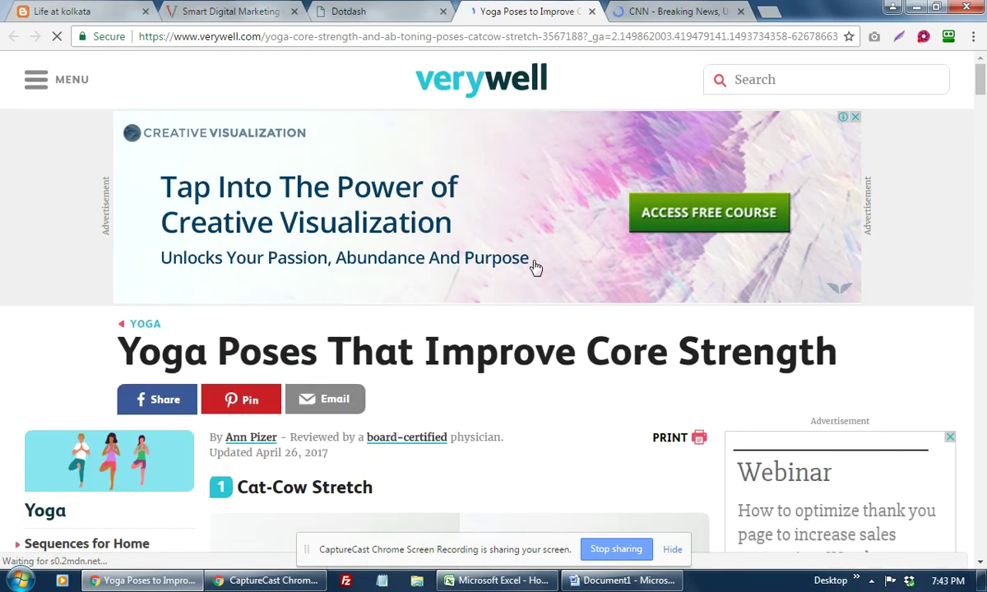
scroll(534, 267, down, 3)
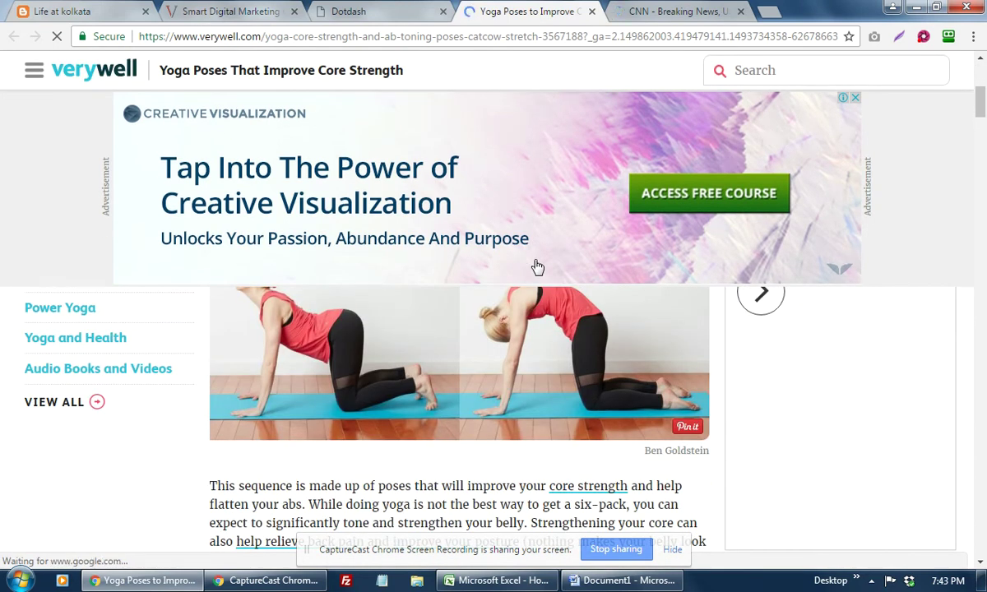
scroll(536, 268, down, 3)
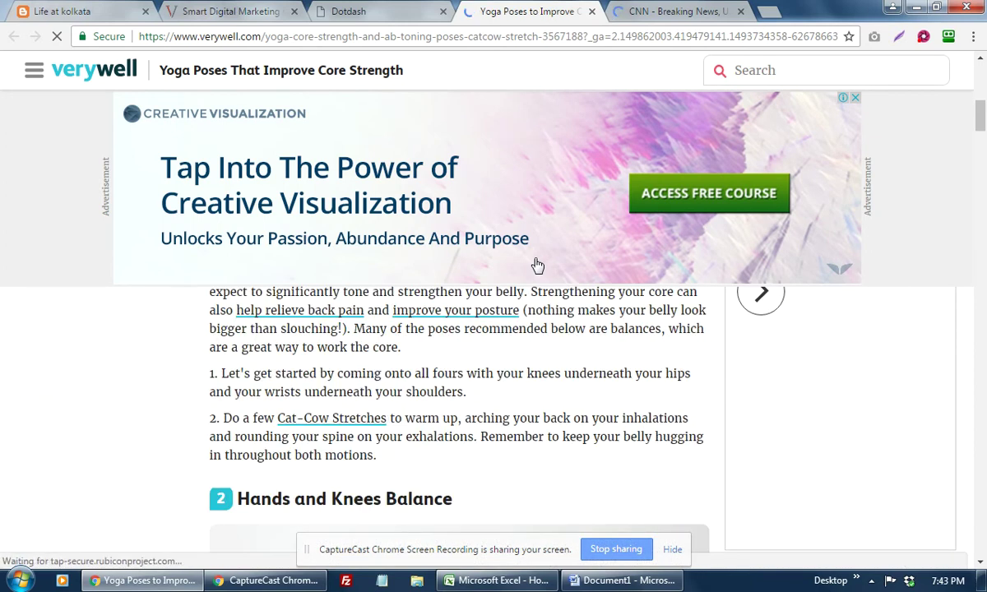
scroll(524, 393, up, 3)
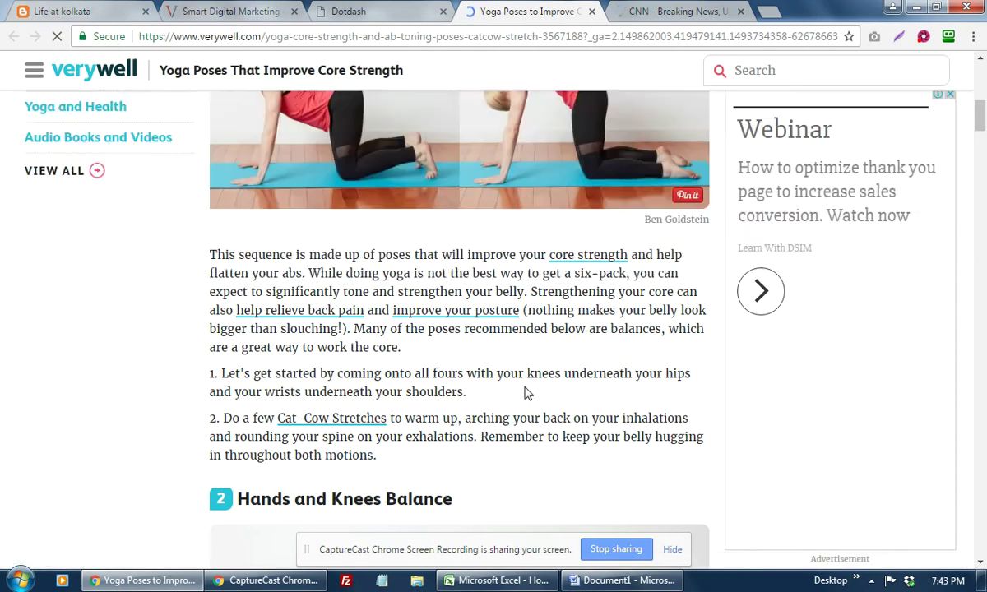
scroll(527, 393, up, 1)
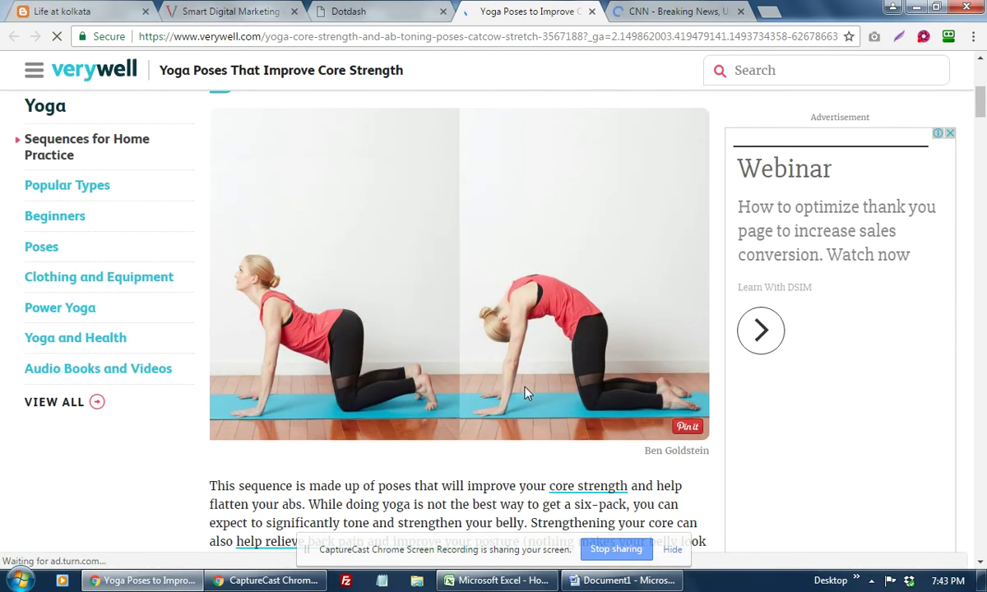
scroll(527, 392, down, 3)
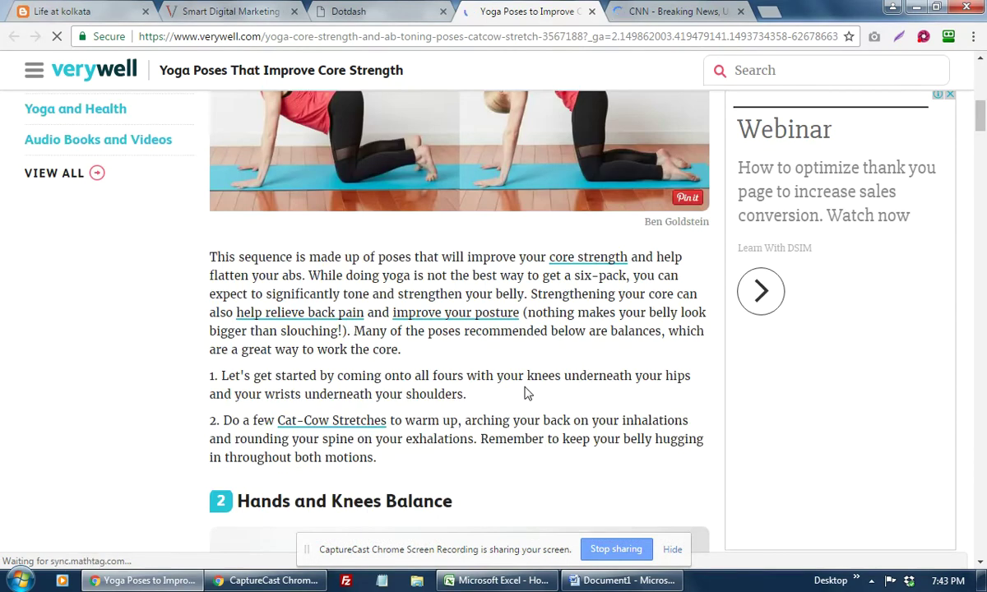
scroll(526, 392, down, 1)
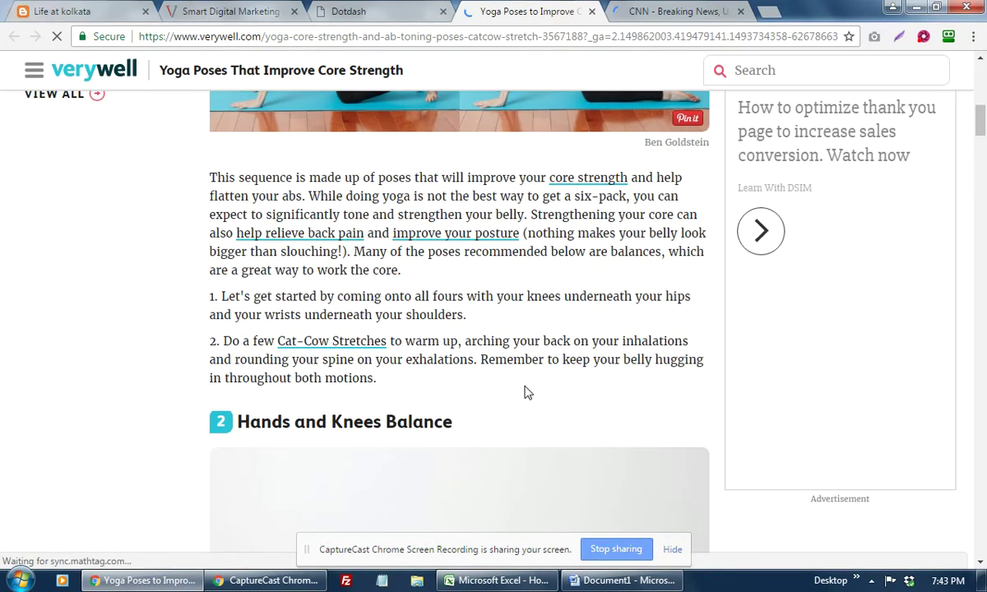
scroll(526, 392, down, 10)
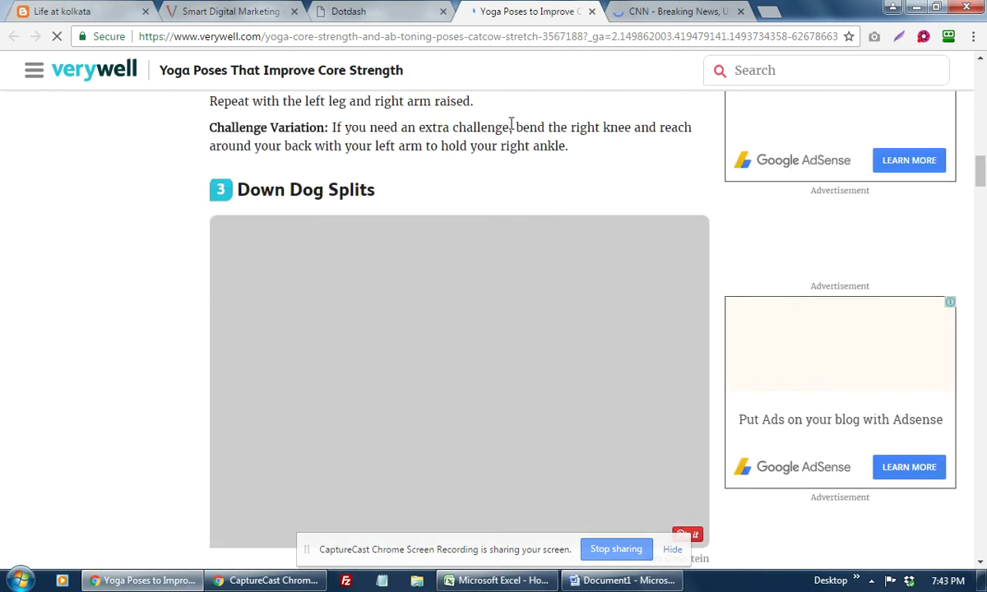
Step: Open the Verywell yoga article's page source and close the article tab
right_click(511, 123)
click(569, 281)
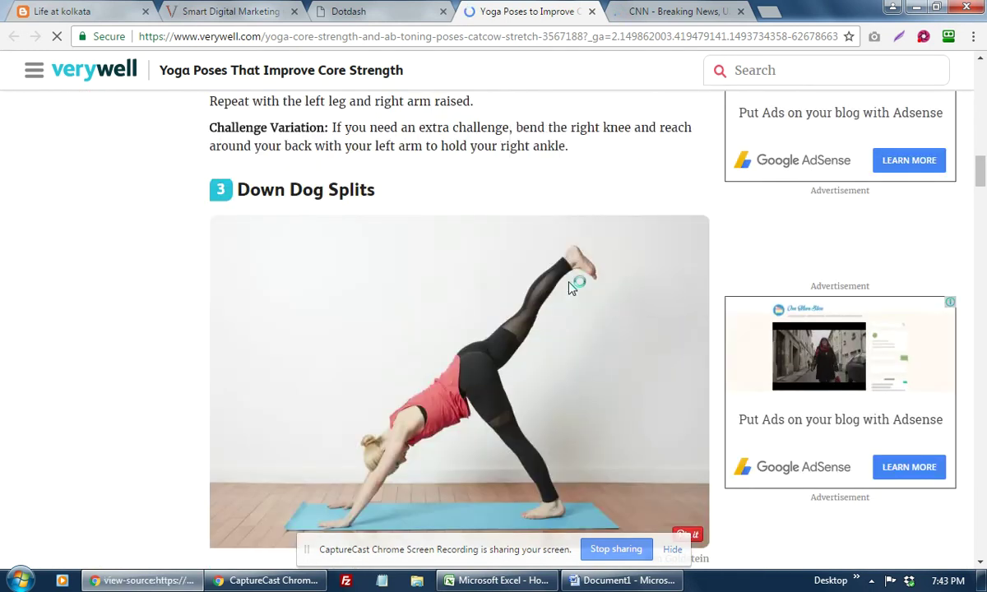
click(553, 12)
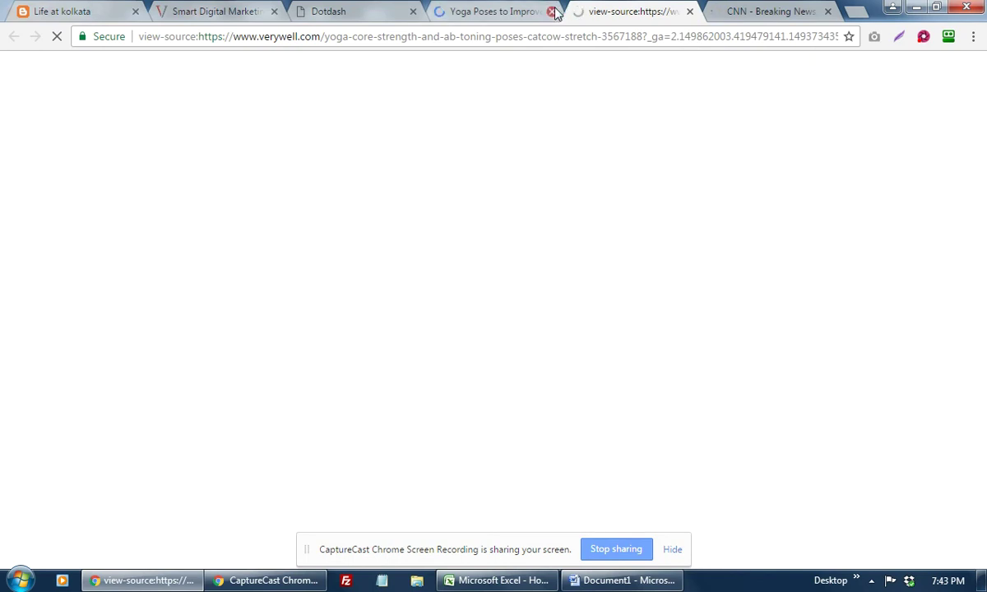
click(417, 13)
click(670, 13)
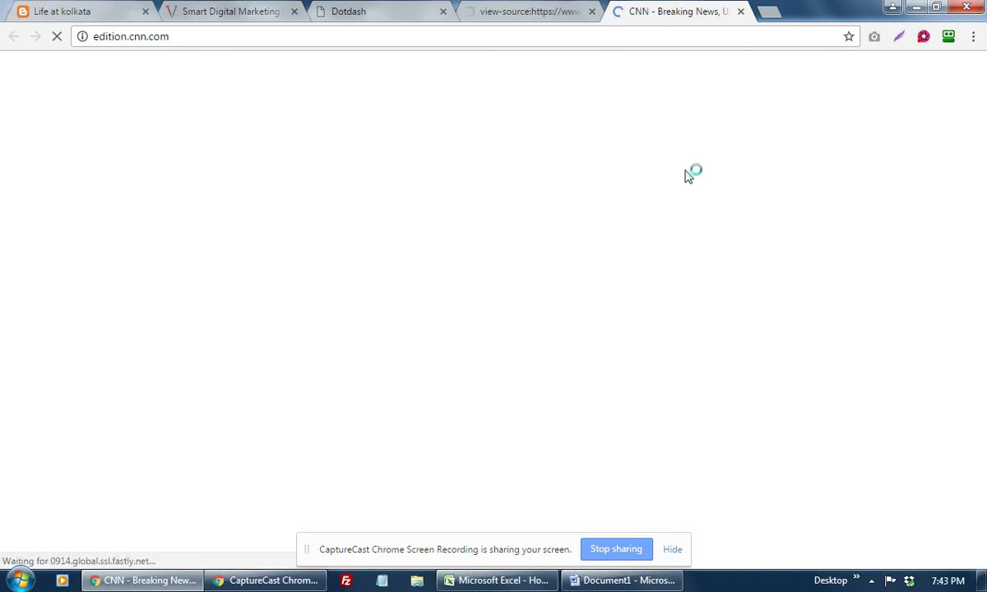
click(516, 15)
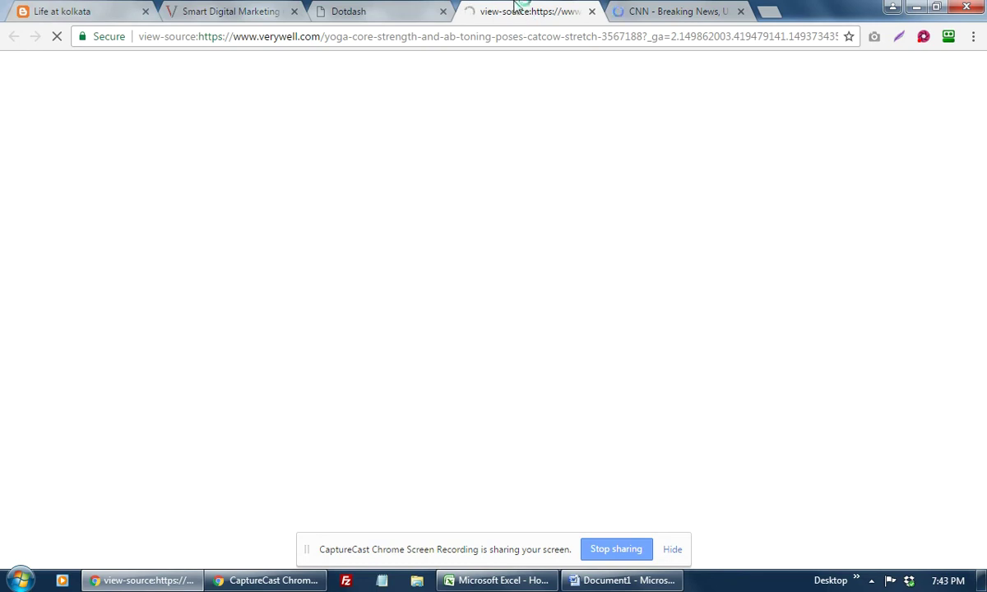
Step: Bring the Word SEO template to the front and place the cursor in the Keywords line
click(627, 576)
click(336, 265)
drag(337, 263, 337, 264)
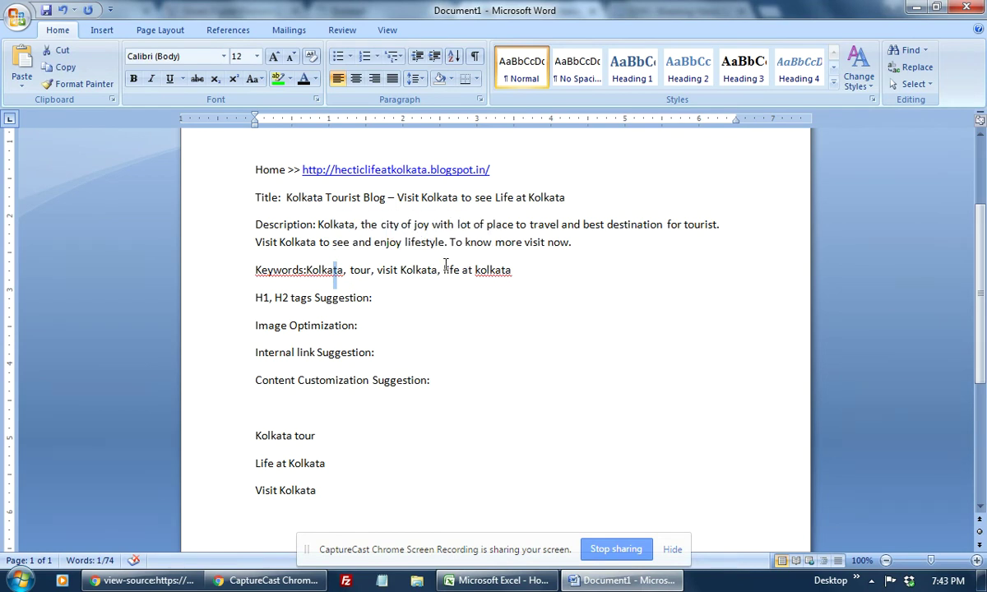
Step: Insert an empty line right after 'H1, H2 tags Suggestion:'
click(392, 297)
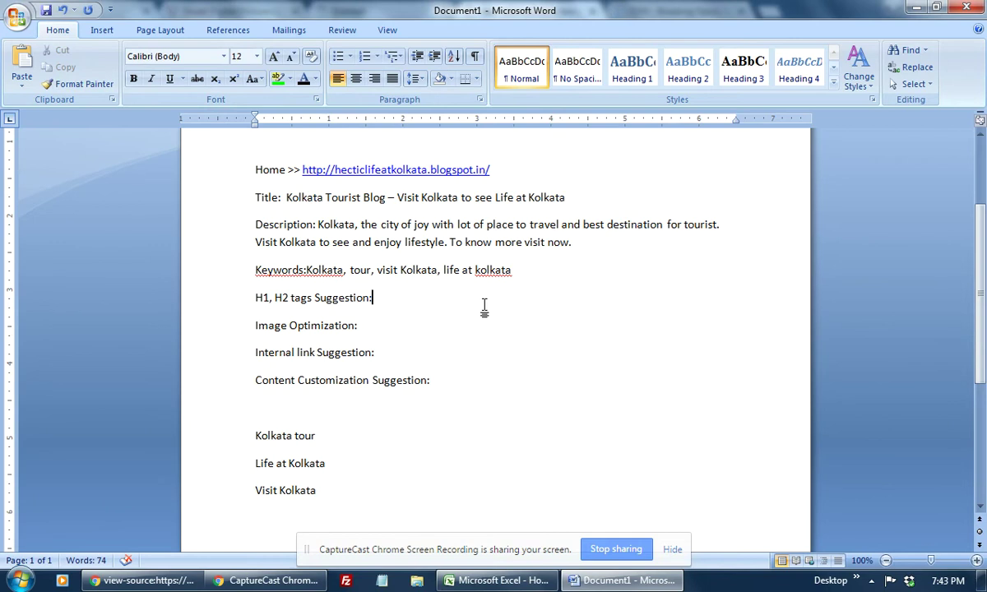
key(Return)
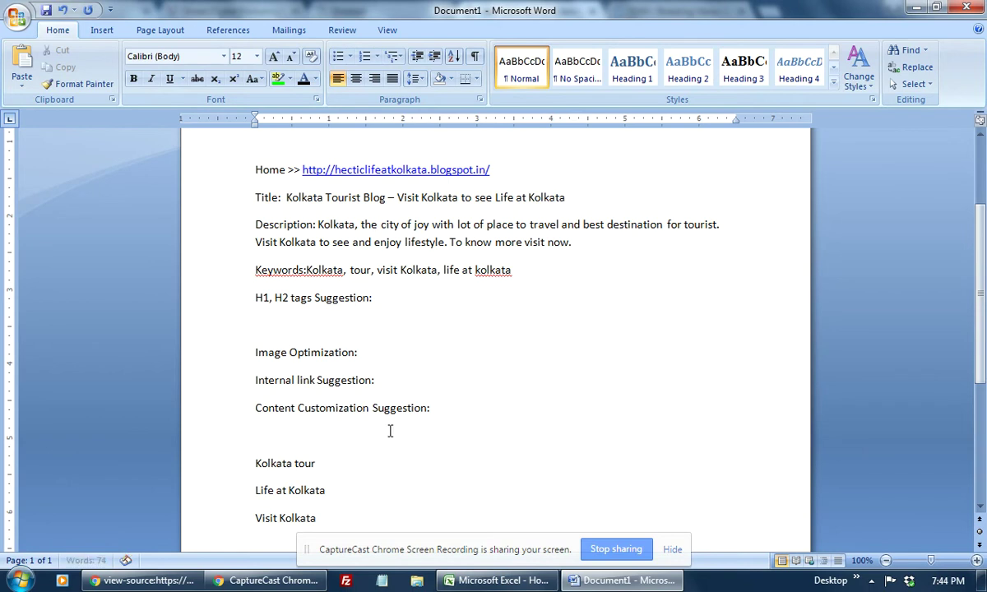
Step: Type the H1 line 'H1: Best Places to visit Kolkata to see Life at Kolkata', fixing typos
text(H1: Best Palces to)
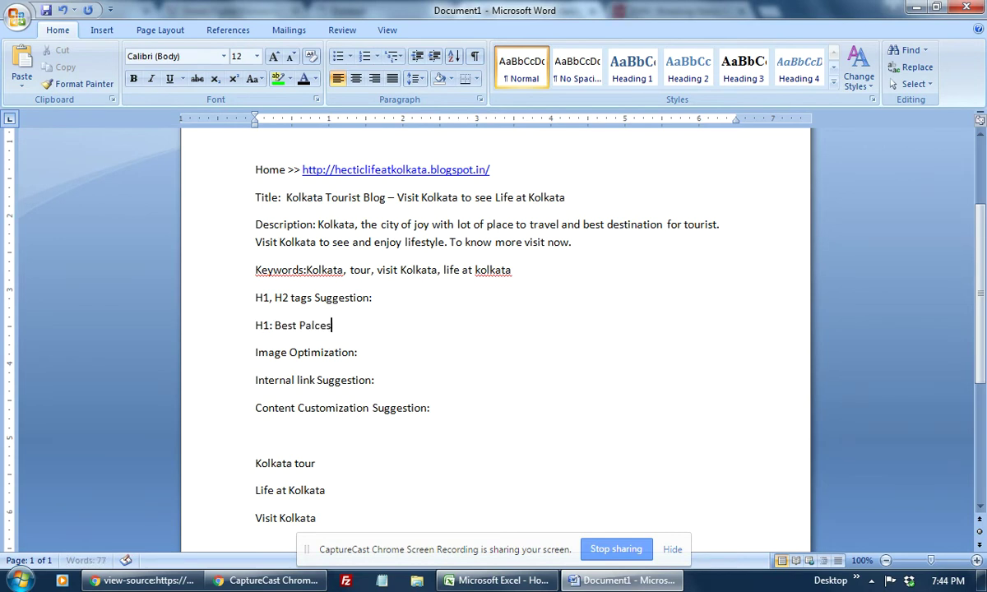
key(BackSpace)
key(BackSpace)
key(BackSpace)
key(BackSpace)
key(BackSpace)
key(BackSpace)
key(BackSpace)
key(BackSpace)
text(laces to visit)
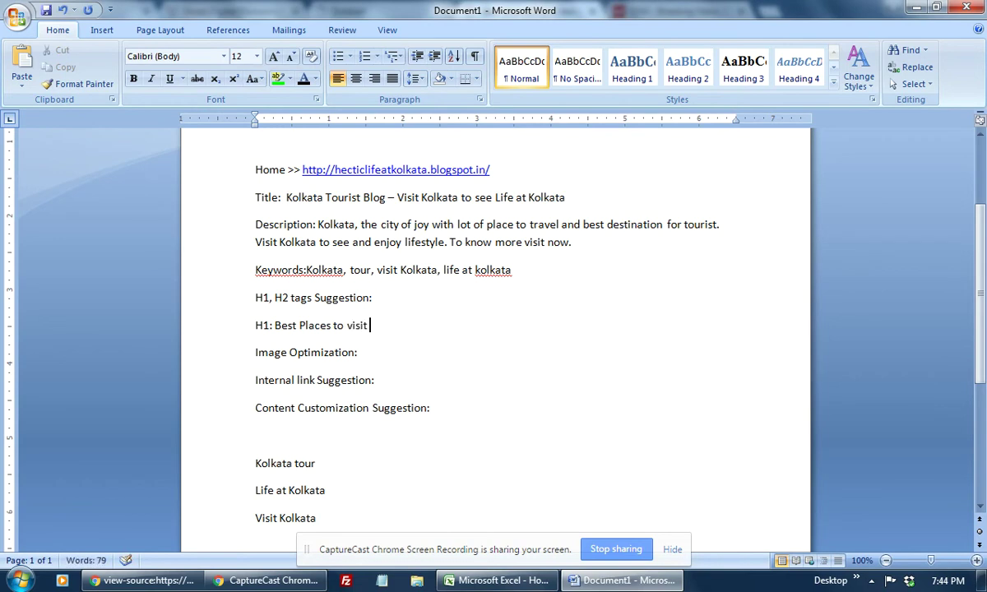
text( Kolkata for)
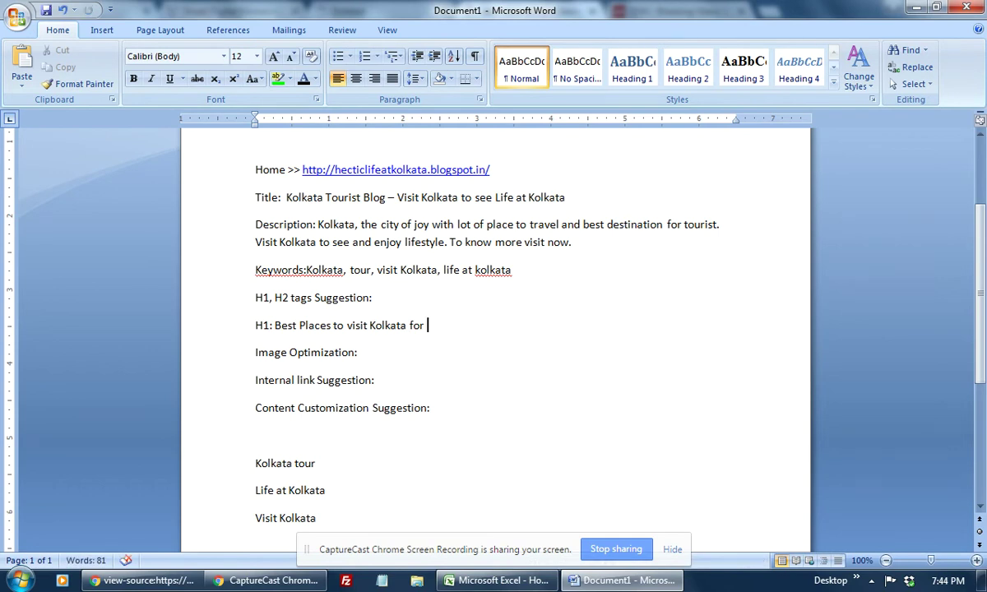
key(BackSpace)
key(BackSpace)
key(BackSpace)
key(BackSpace)
text(to see Lif)
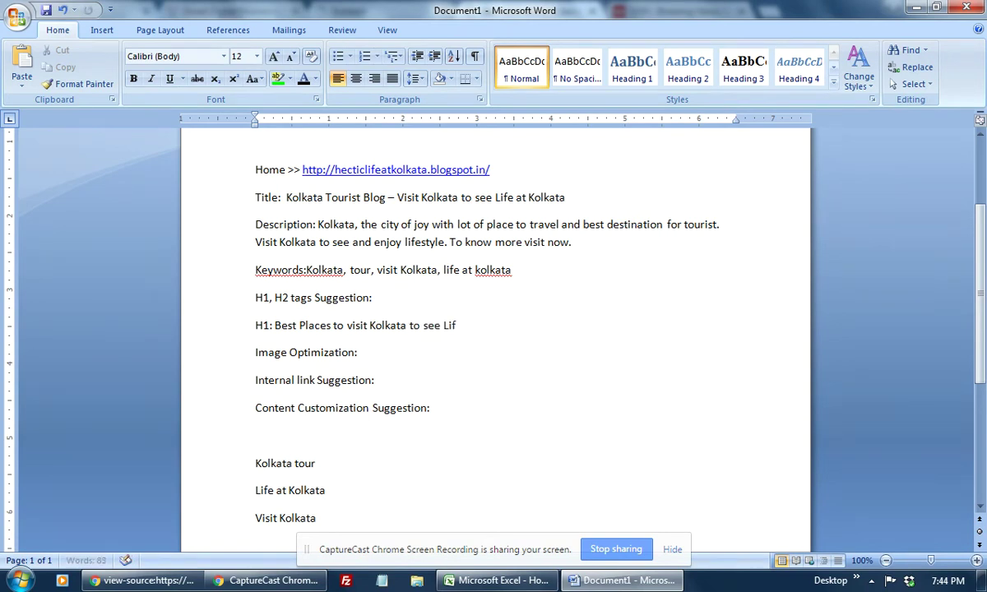
text(e at Kolkata)
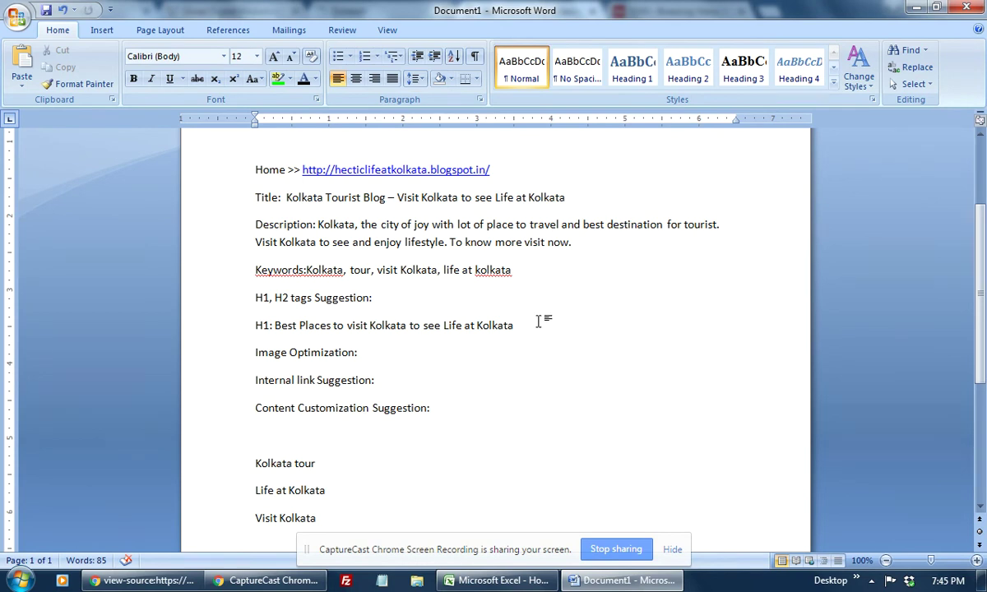
Step: Add a blank line under Image Optimization and bring up the Life at kolkata blog in Chrome
scroll(537, 322, down, 1)
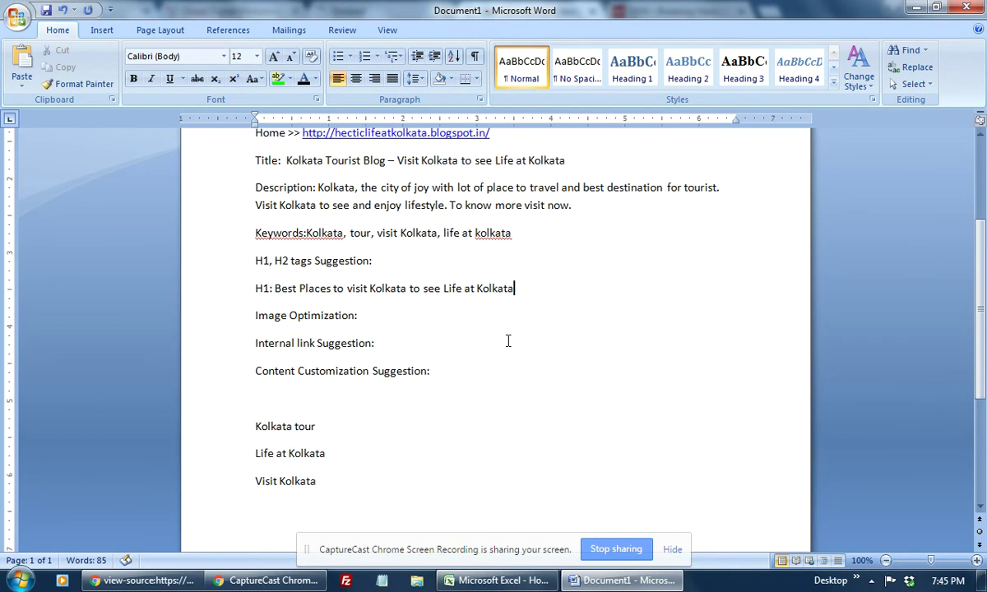
click(379, 315)
key(Return)
key(alt+Tab)
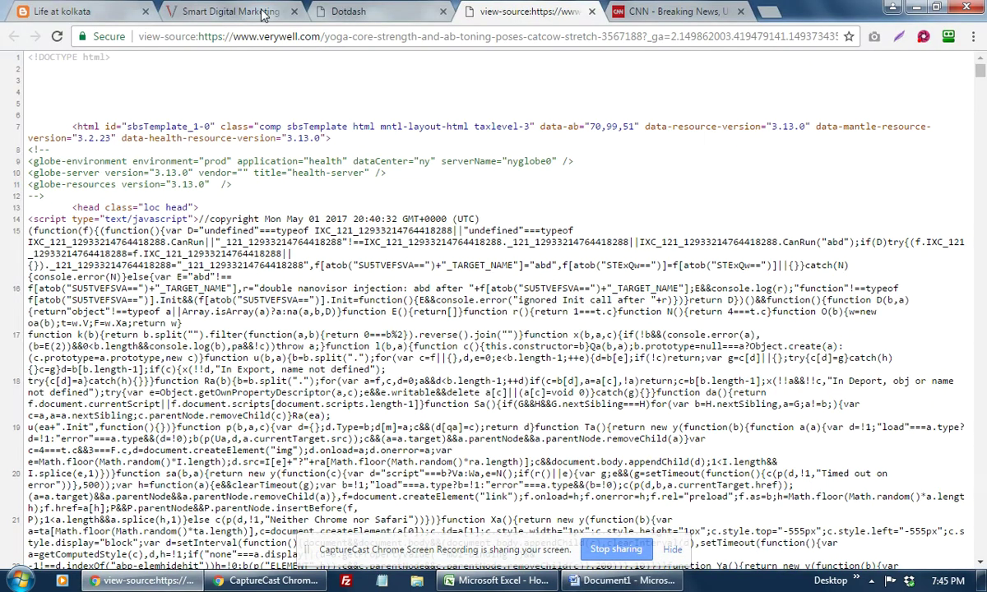
click(66, 12)
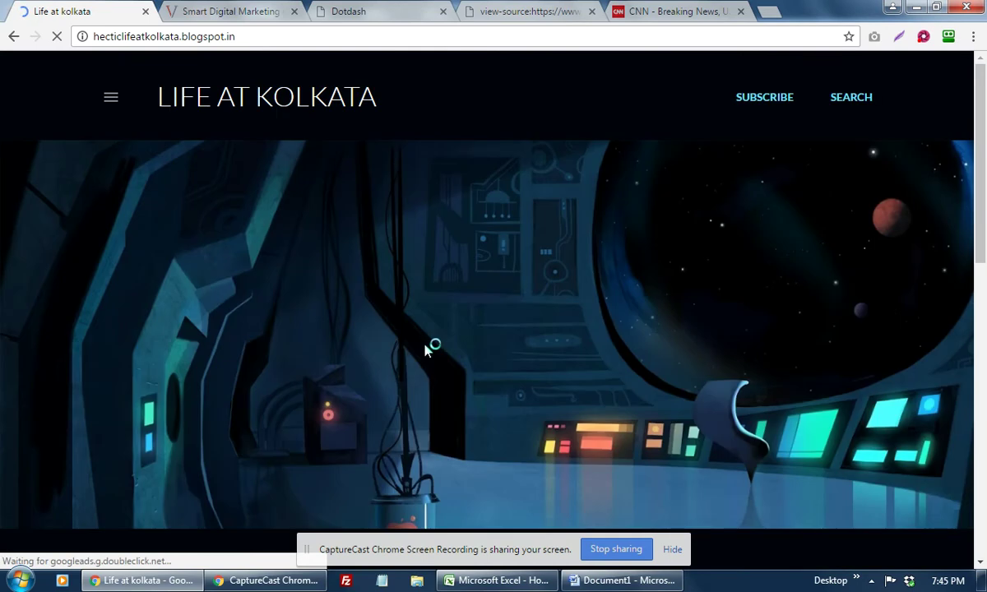
Step: Browse the Life at Kolkata blog homepage, bringing up and dismissing its page options menu
scroll(425, 347, down, 10)
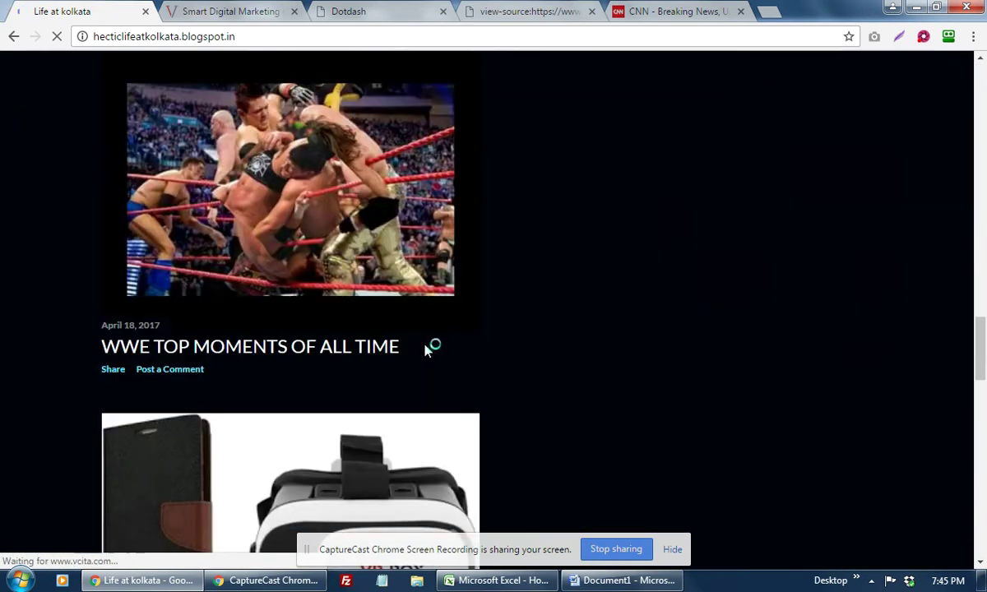
scroll(569, 330, down, 5)
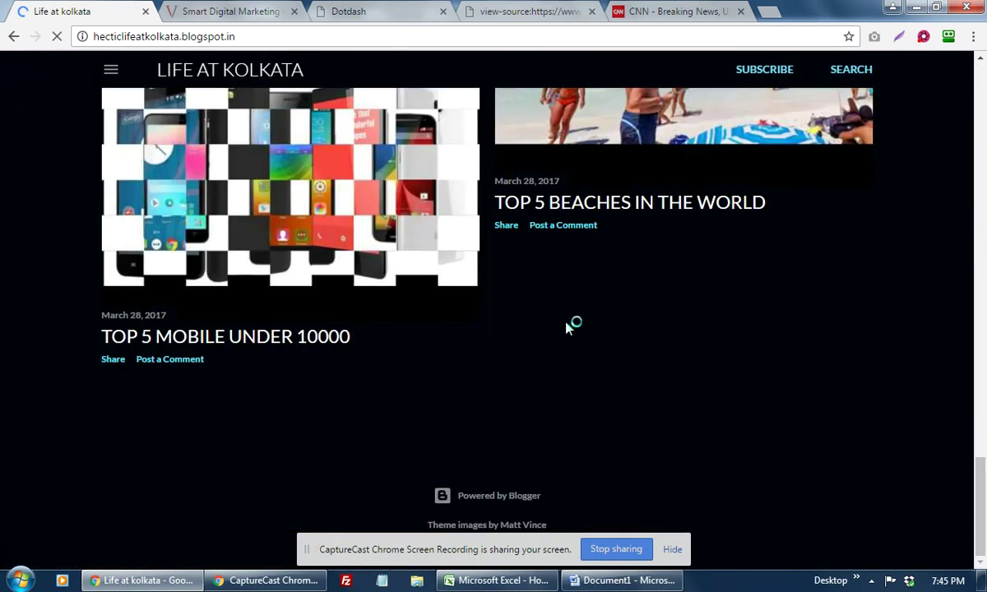
scroll(566, 328, up, 10)
scroll(566, 328, up, 5)
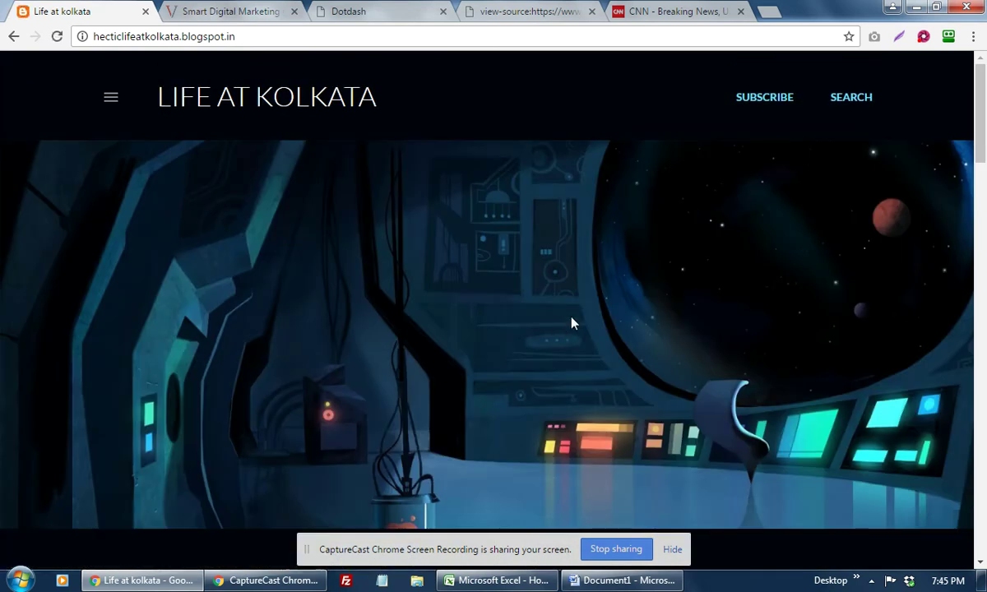
right_click(533, 293)
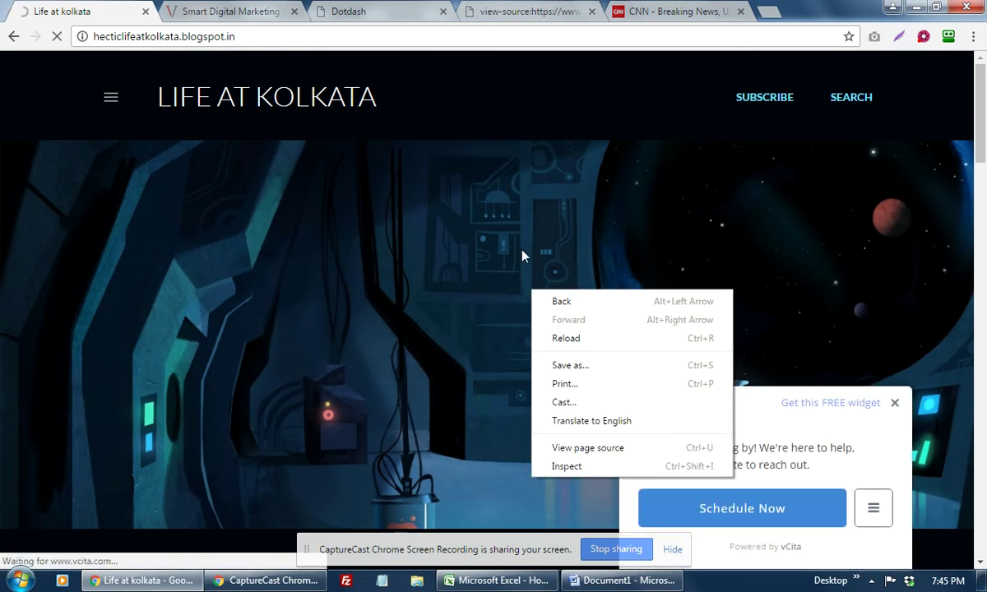
click(352, 263)
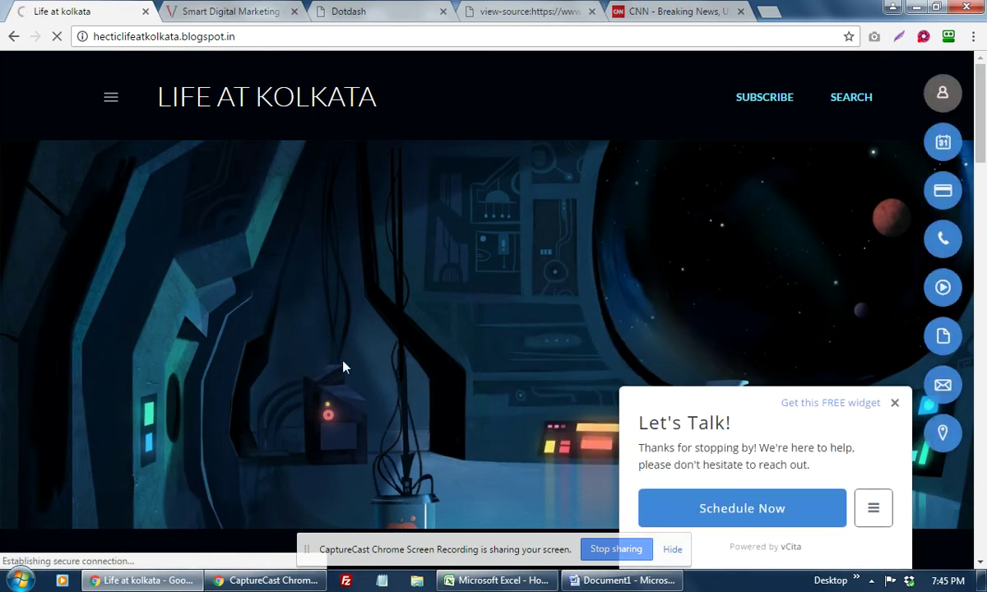
right_click(310, 336)
click(237, 344)
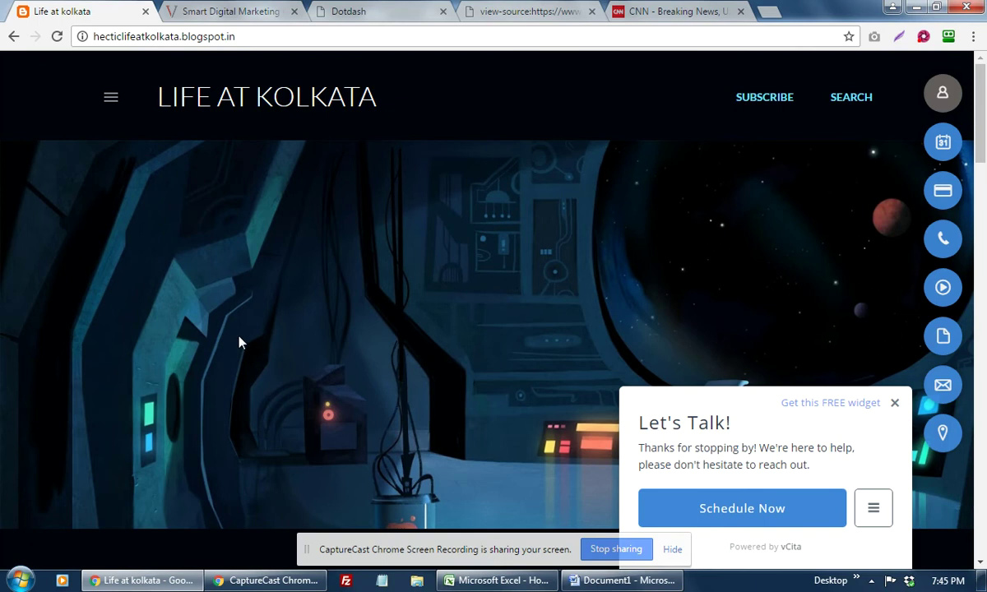
Step: Open the 'TOP 5 MOBILE UNDER 10000' post and scroll through it
scroll(241, 343, down, 5)
scroll(482, 262, down, 5)
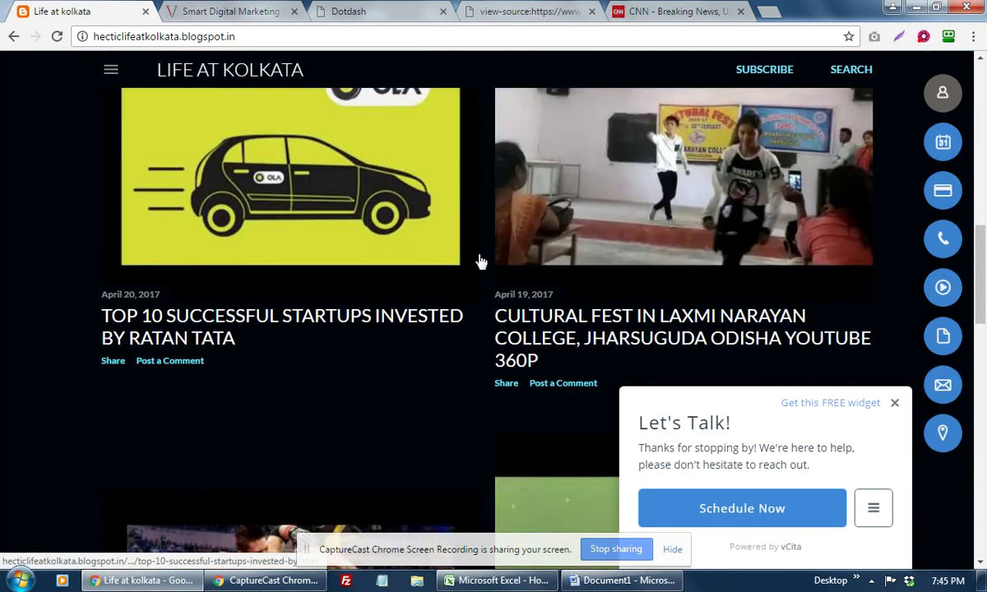
scroll(482, 261, down, 15)
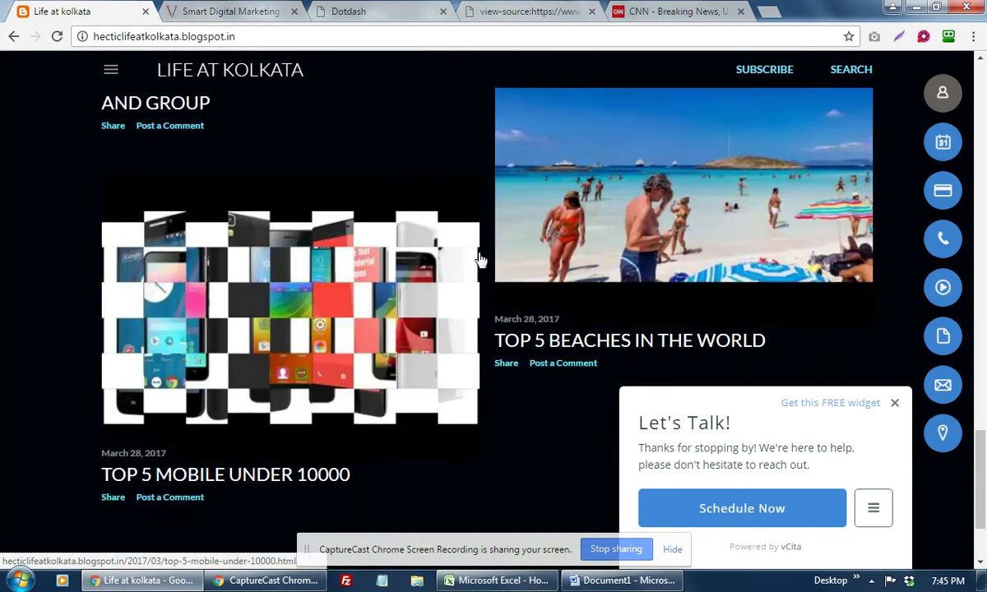
click(247, 334)
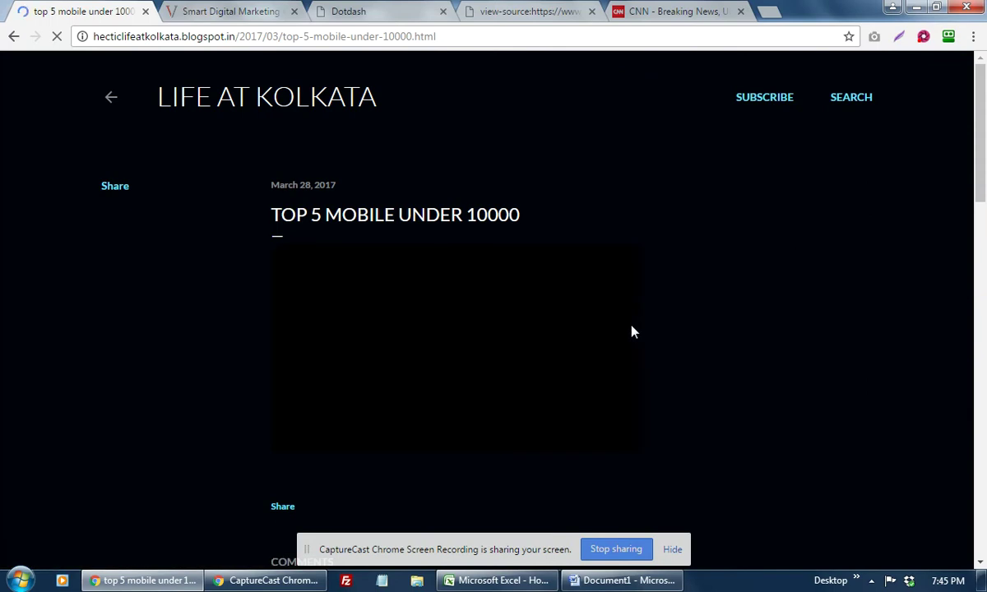
scroll(632, 331, down, 10)
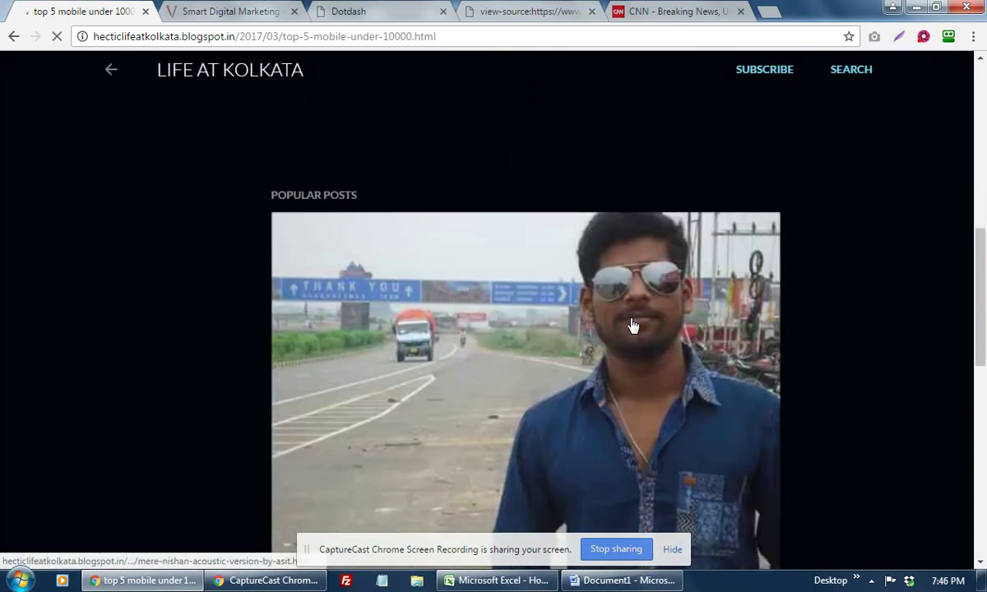
scroll(632, 325, down, 2)
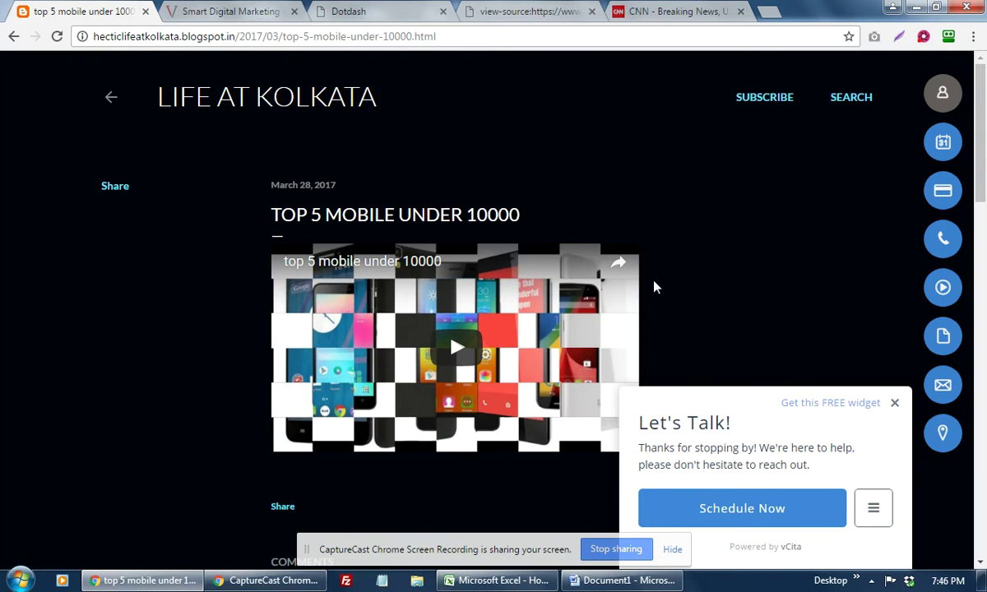
click(626, 580)
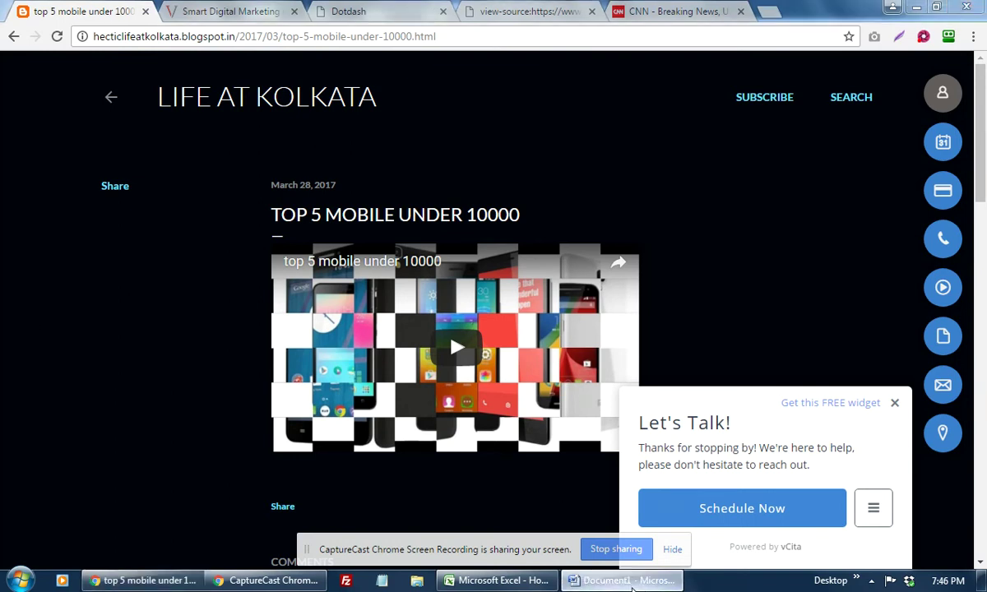
drag(262, 400, 376, 370)
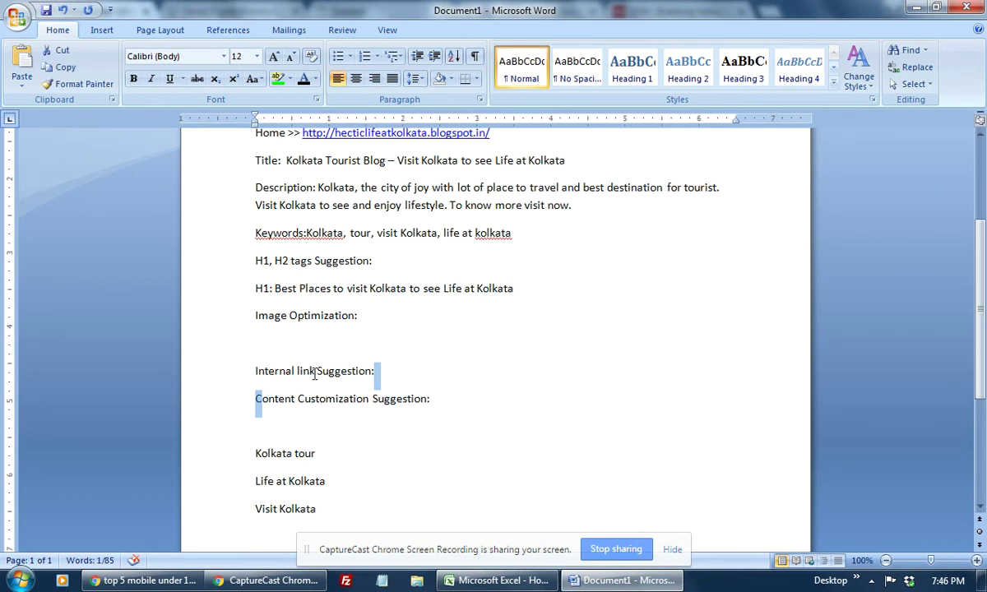
click(312, 344)
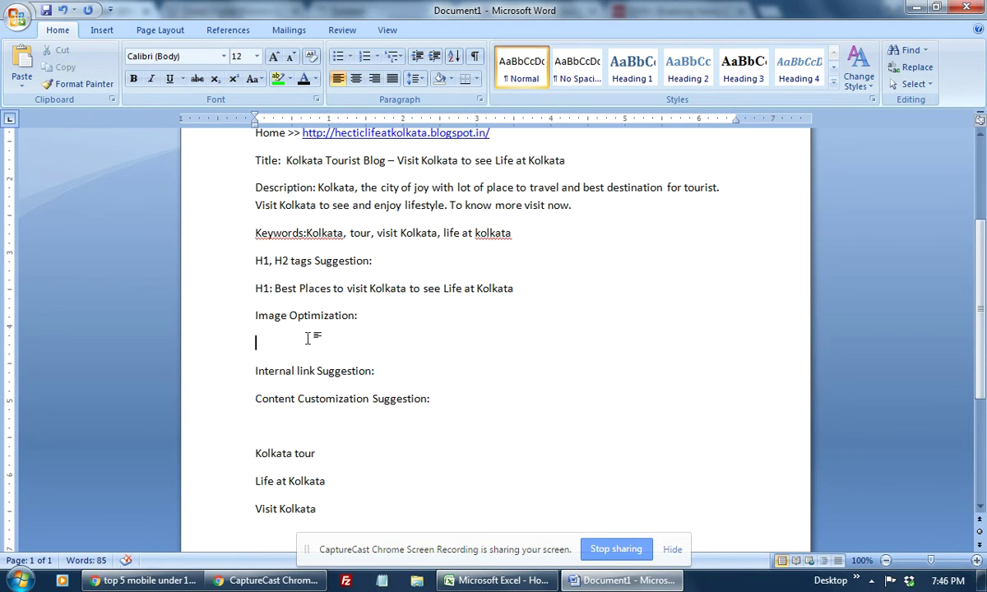
click(144, 581)
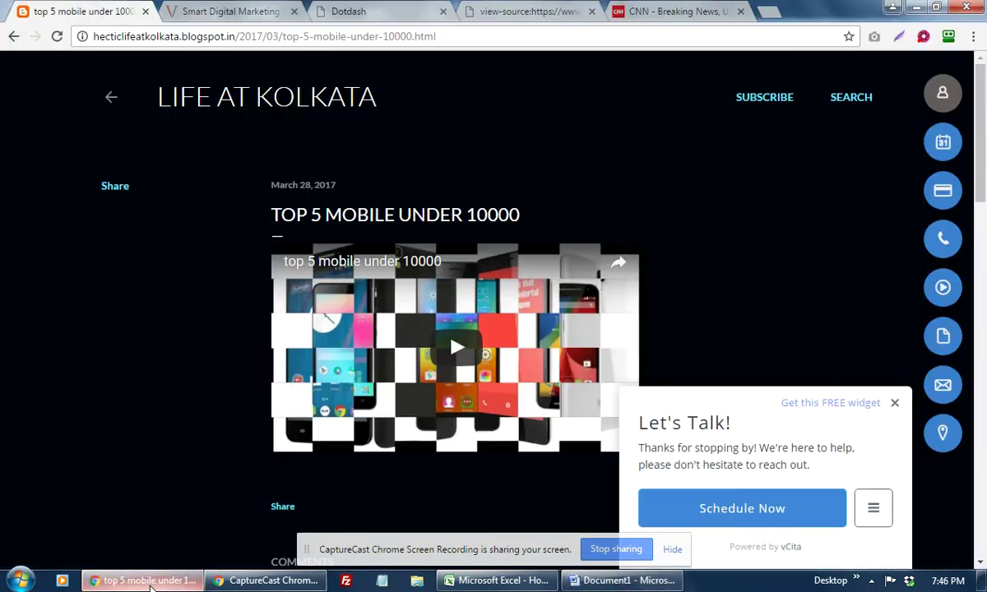
Step: On the Smart Digital Marketing homepage, copy the sidebar photo's image address
click(274, 10)
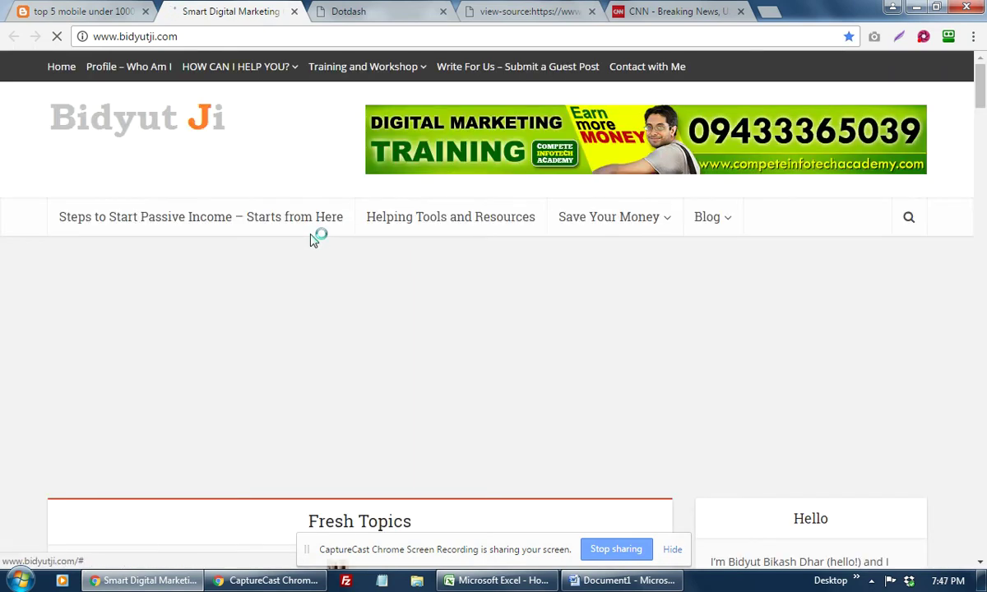
scroll(313, 242, down, 1)
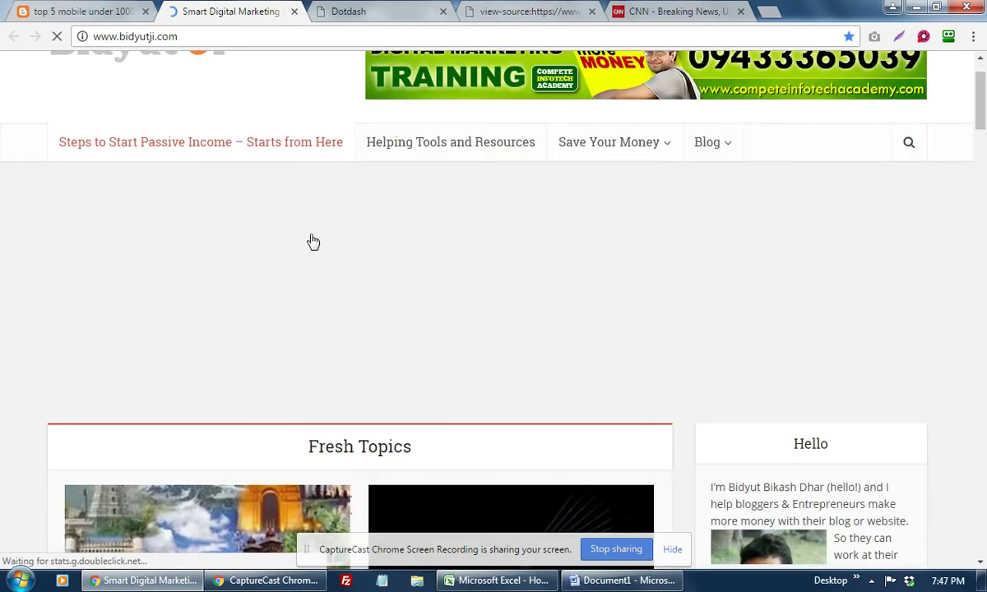
scroll(313, 242, down, 6)
scroll(312, 241, down, 2)
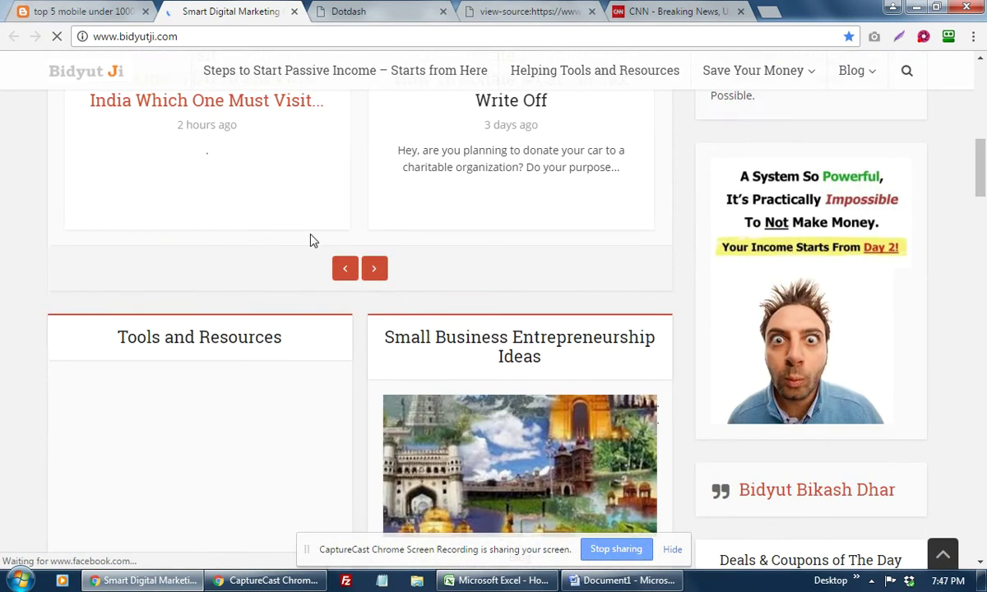
scroll(312, 238, up, 5)
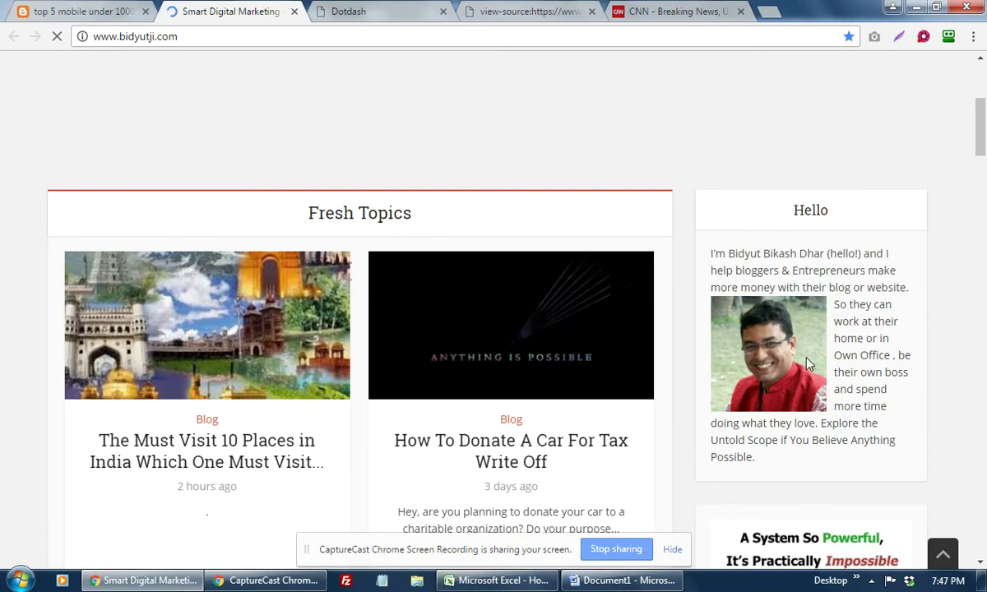
scroll(808, 365, down, 3)
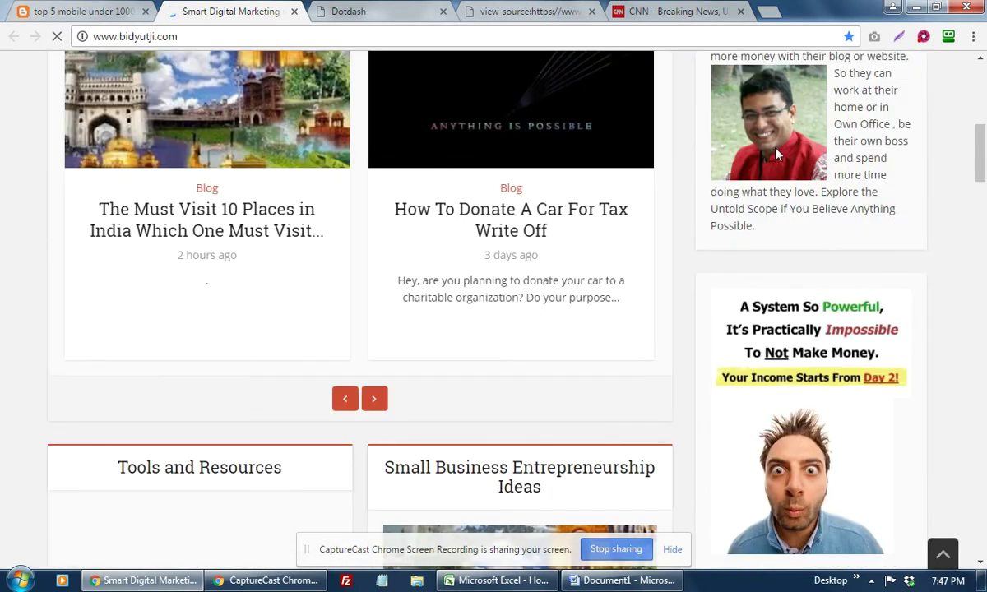
right_click(777, 154)
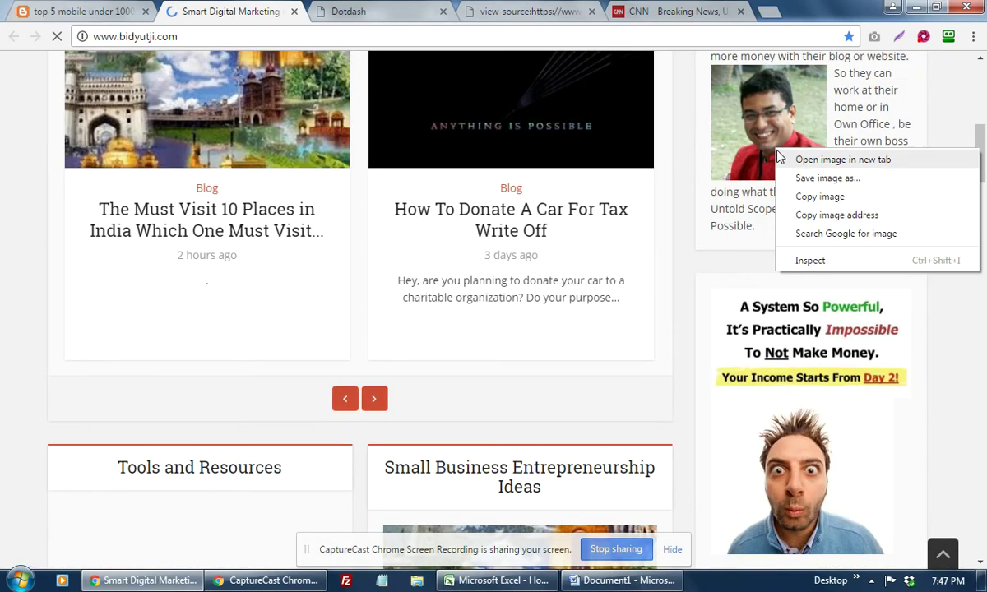
click(835, 218)
right_click(825, 196)
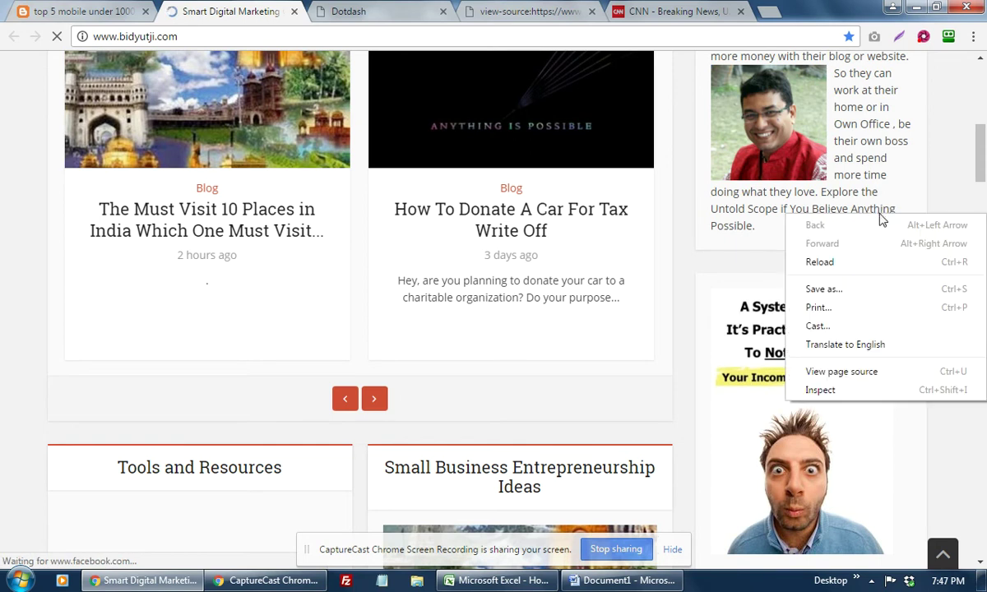
Step: In the page source, find the copied image path and select the photo's alt text
click(858, 374)
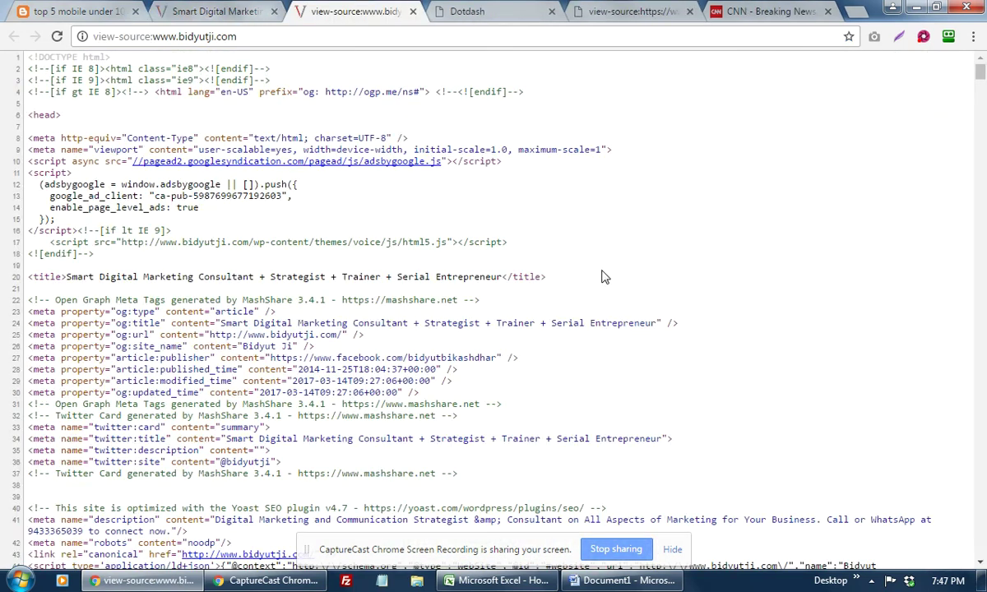
key(ctrl+f)
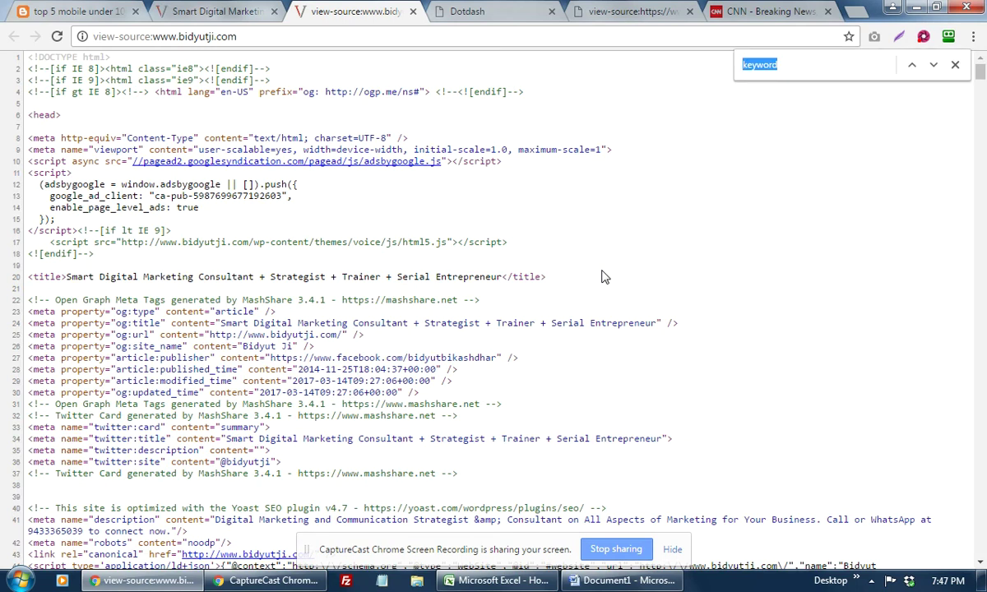
key(ctrl+v)
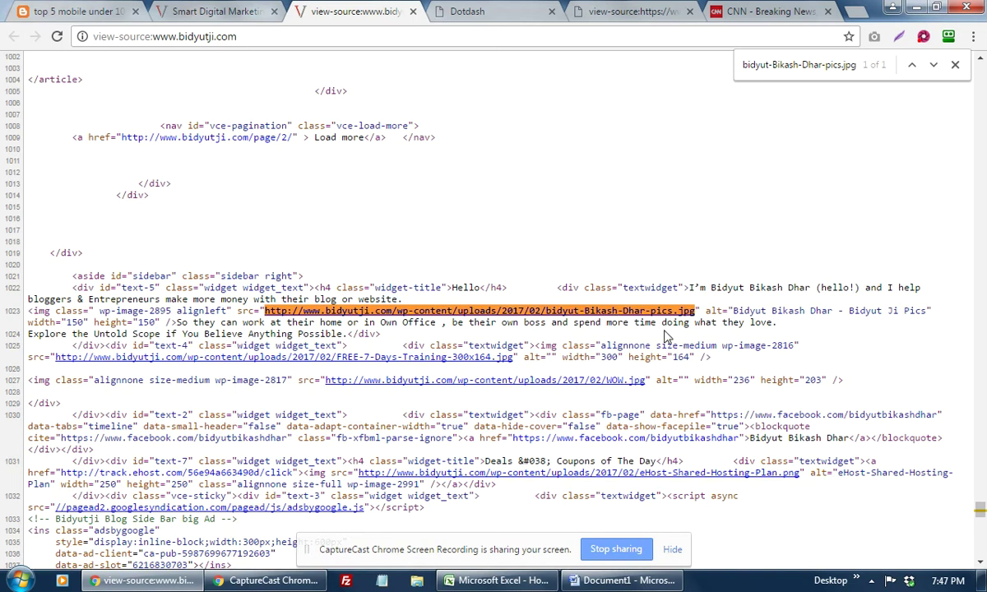
drag(738, 311, 928, 309)
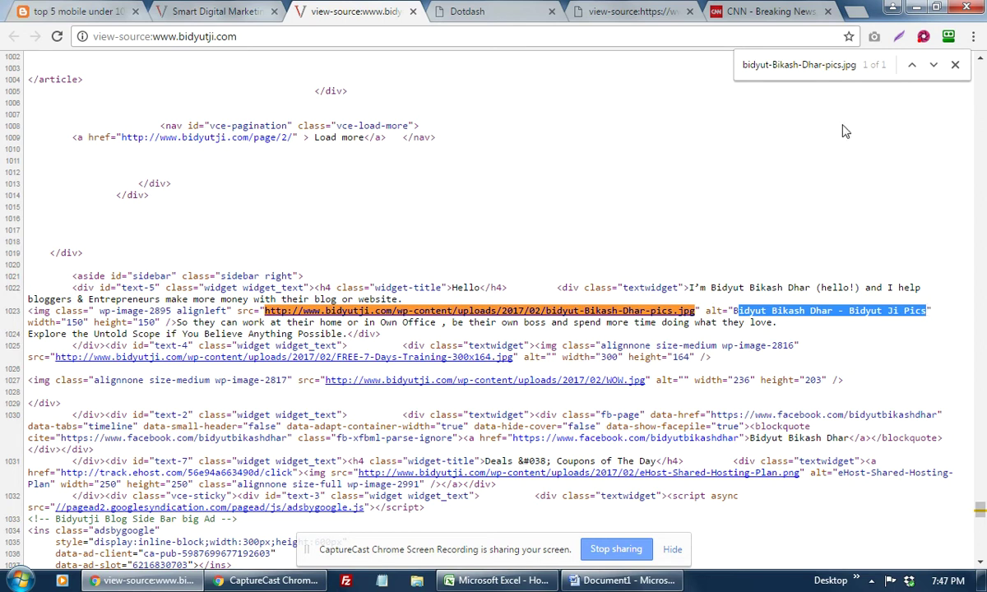
click(822, 65)
drag(710, 311, 904, 311)
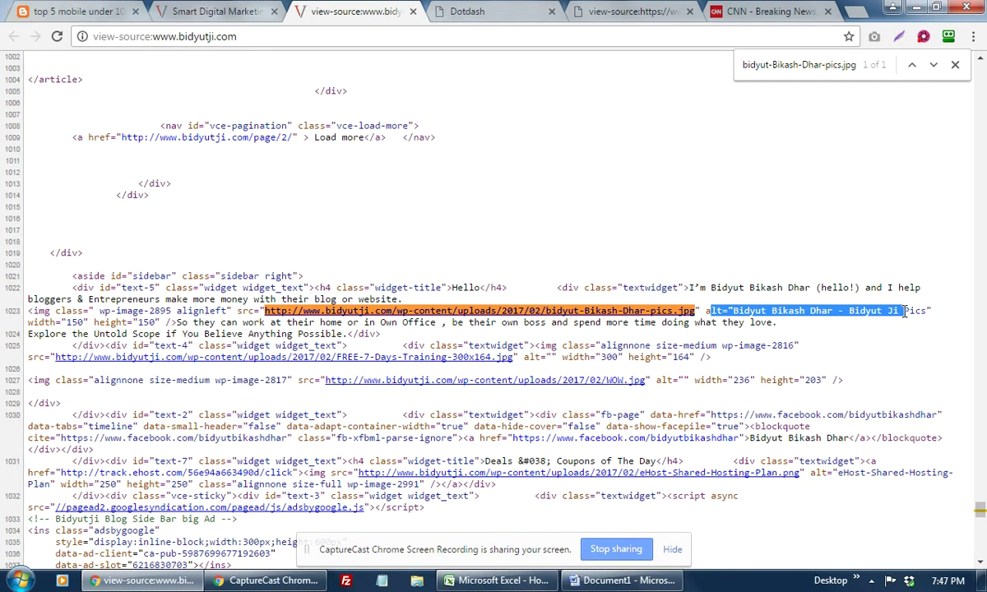
click(750, 62)
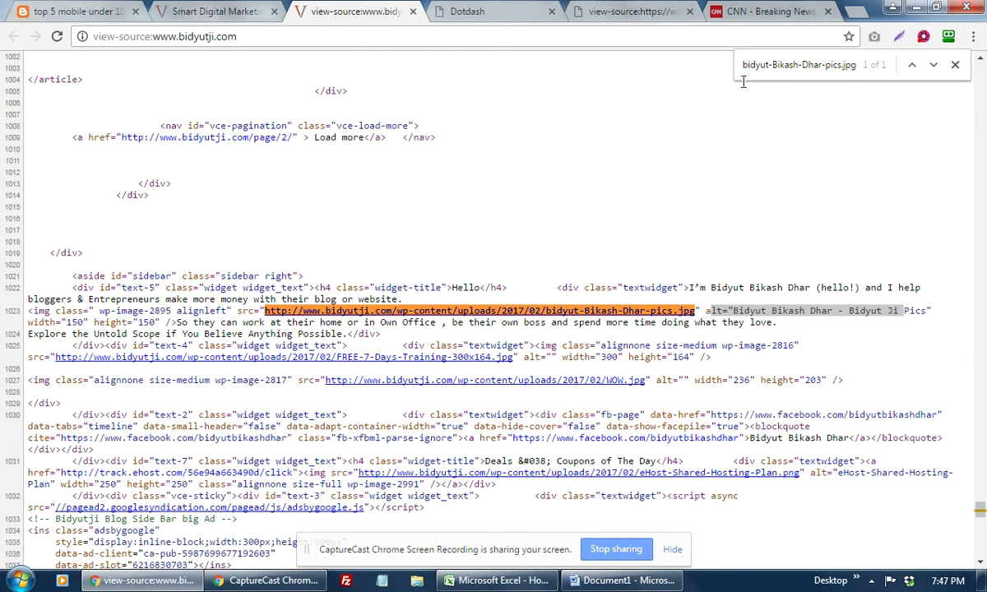
Step: Recopy the sidebar photo's image address and select its alt text in the source
click(220, 10)
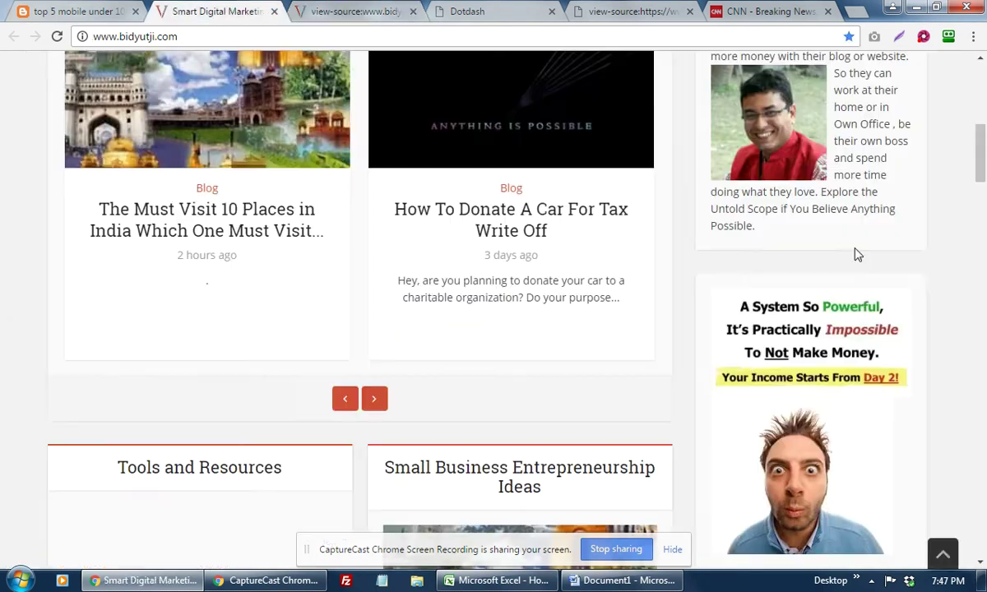
right_click(784, 165)
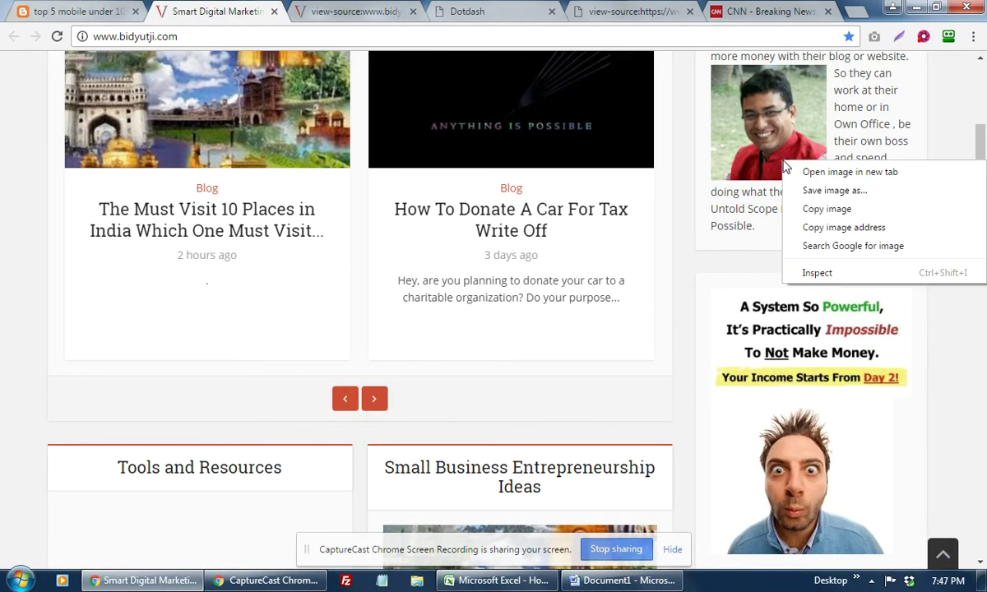
click(840, 227)
key(ctrl+Tab)
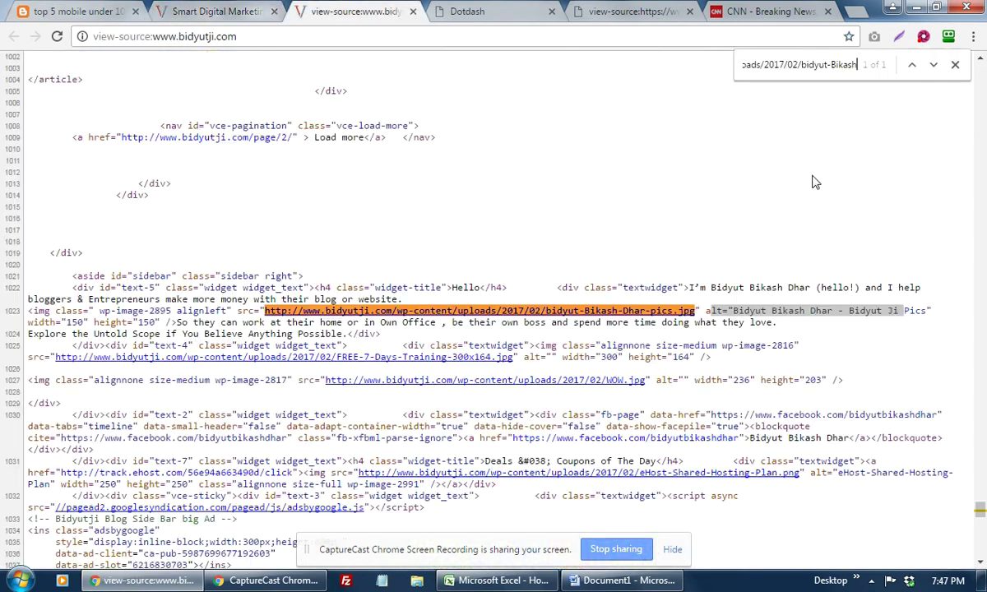
shift+click(711, 311)
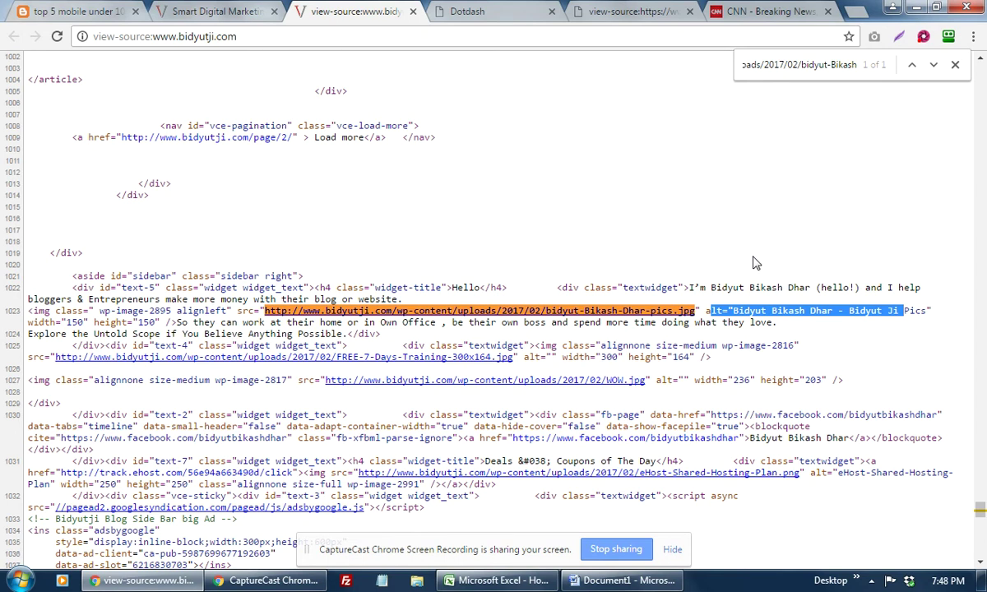
Step: In Word, type '- Kolkata Package tour Image' under Image Optimization
click(142, 582)
click(313, 338)
text(- Ko)
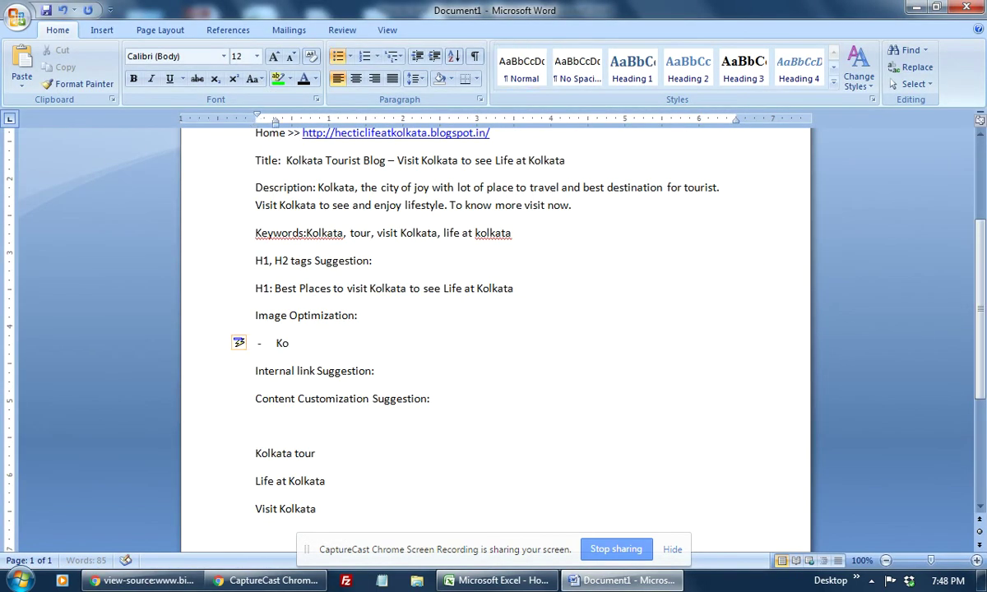
text(lkata)
text(Ima)
key(BackSpace)
key(BackSpace)
key(BackSpace)
text(Pakcage)
key(BackSpace)
key(BackSpace)
key(BackSpace)
key(BackSpace)
key(BackSpace)
text(cka)
key(BackSpace)
text(age tour Image)
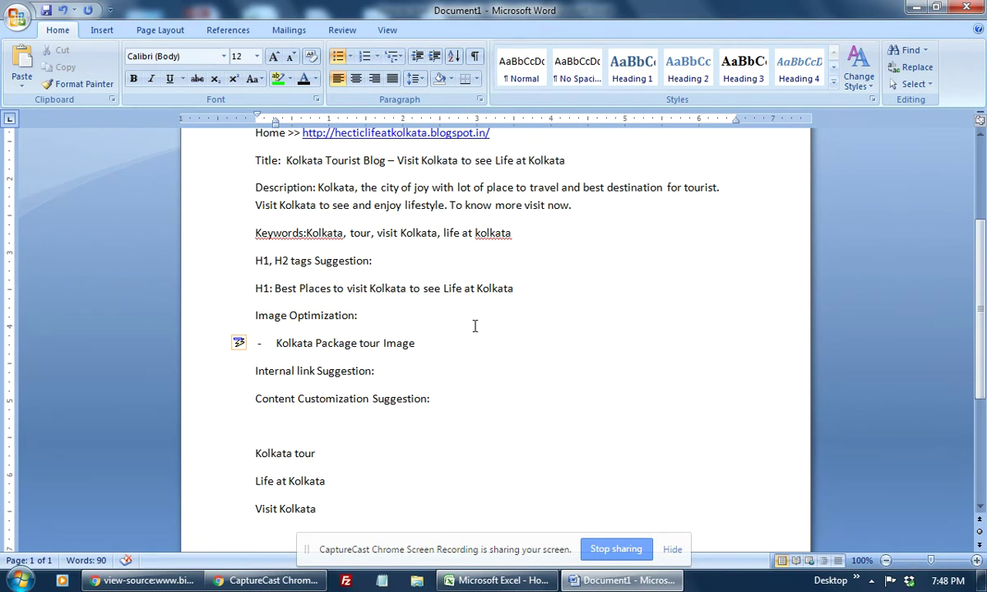
Step: Paste the copied image URL before 'Kolkata' and follow it with a dash
click(274, 341)
key(ctrl+v)
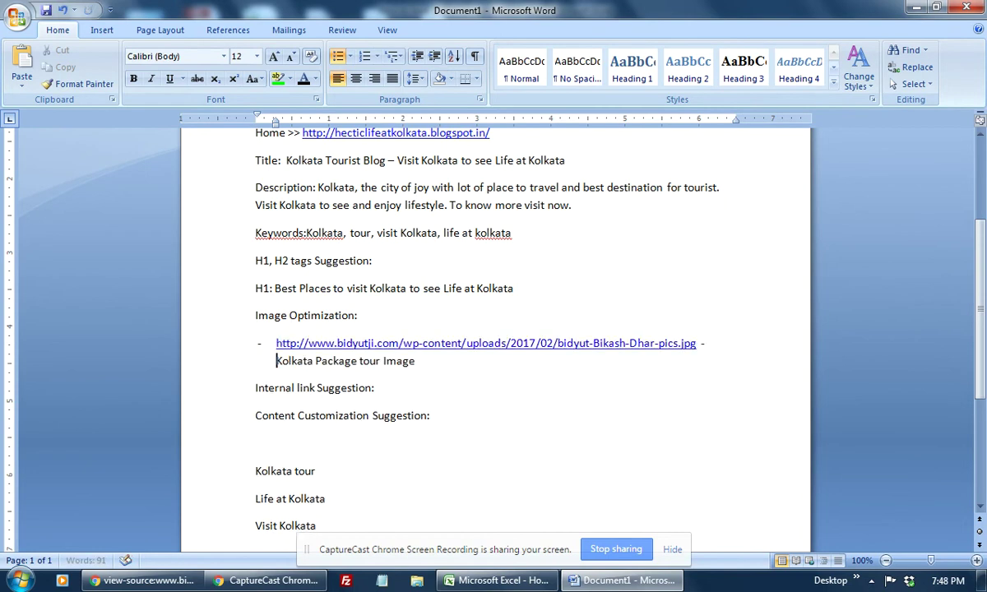
text(-)
Step: Delete the pasted image URL hyperlink from the Image Optimization bullet
drag(278, 344, 698, 346)
key(Delete)
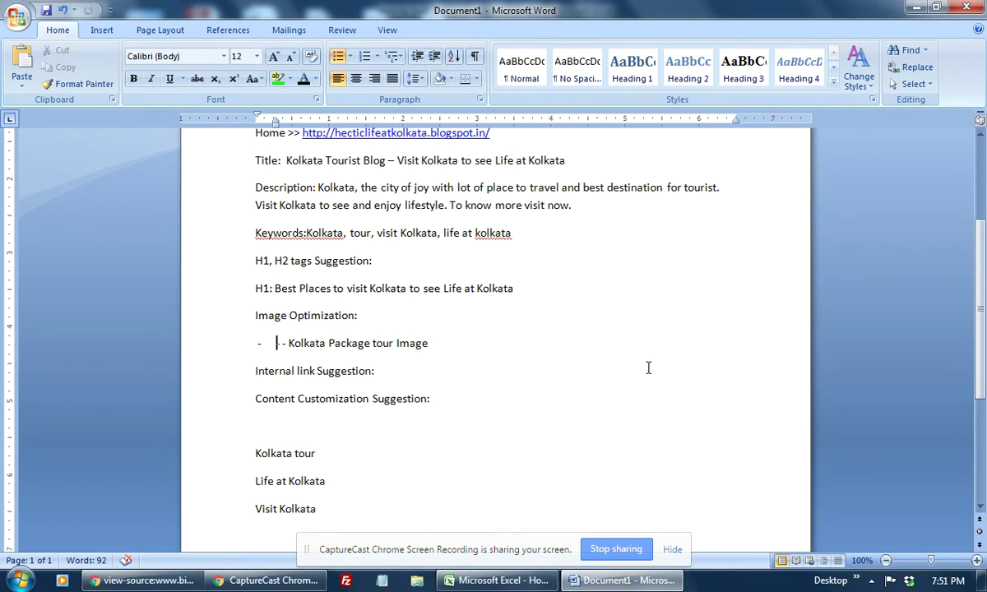
key(Down)
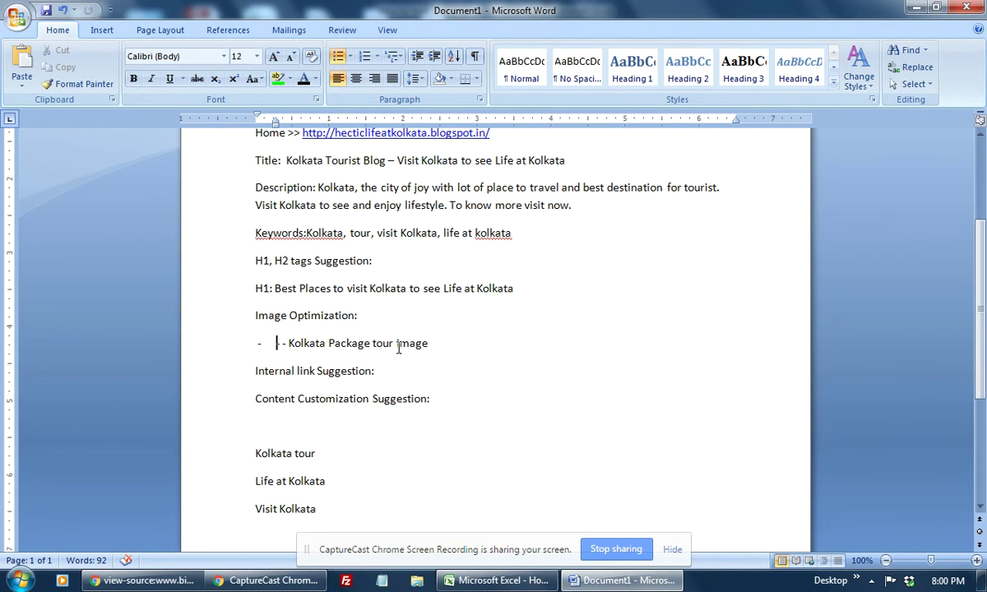
Step: Add a blank line below 'Internal link Suggestion:' in the Word SEO notes and switch to Chrome
click(549, 329)
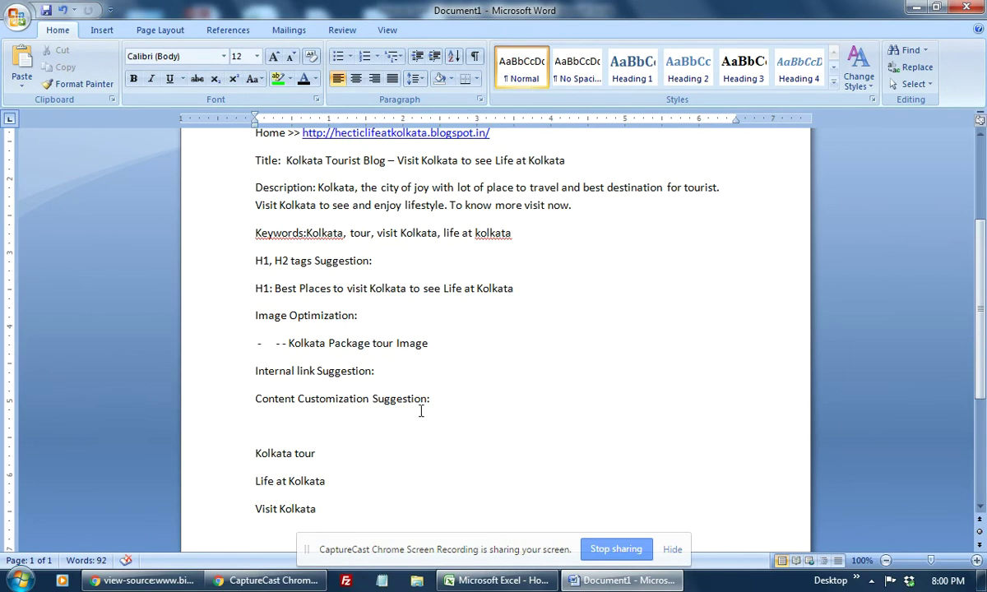
click(469, 367)
key(Return)
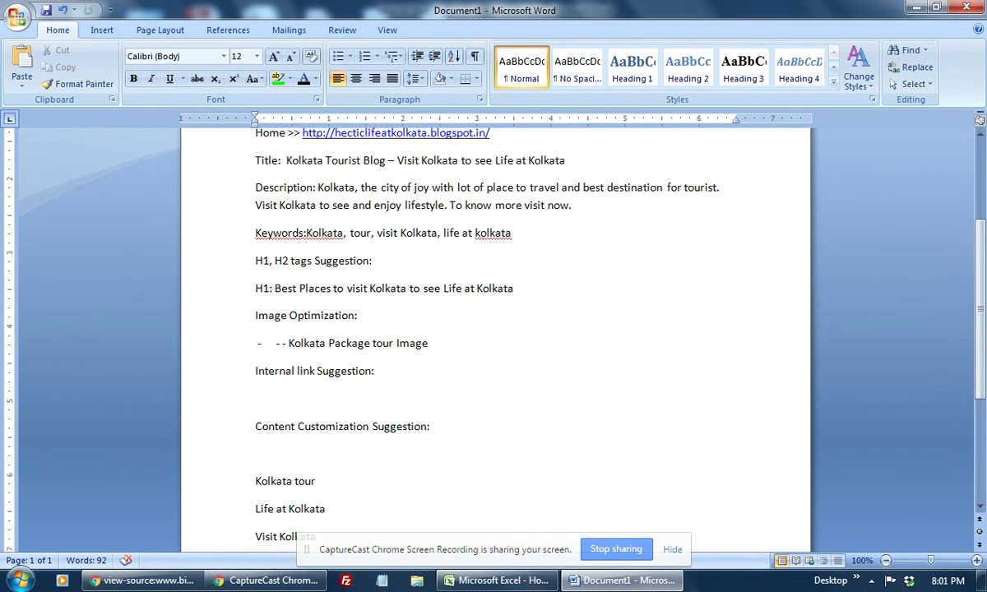
key(alt+Tab)
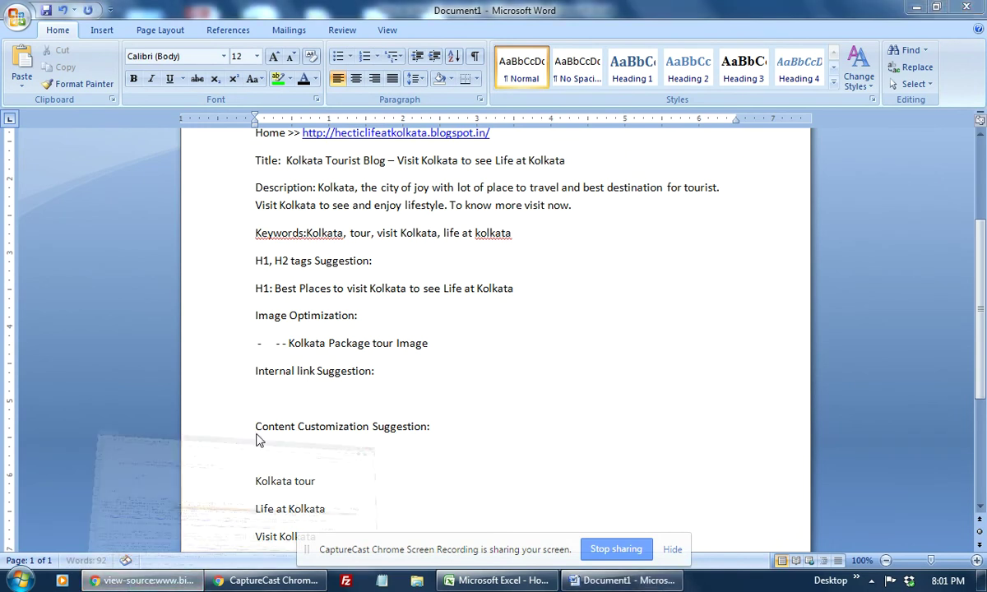
Step: Return to the Life at Kolkata blog tab and open the blog's homepage
click(69, 10)
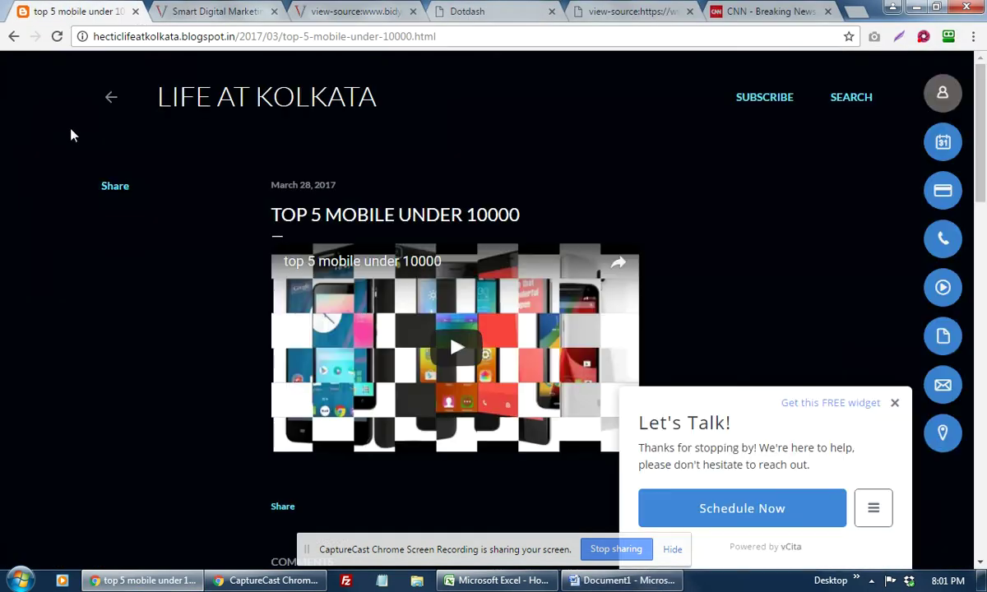
click(231, 10)
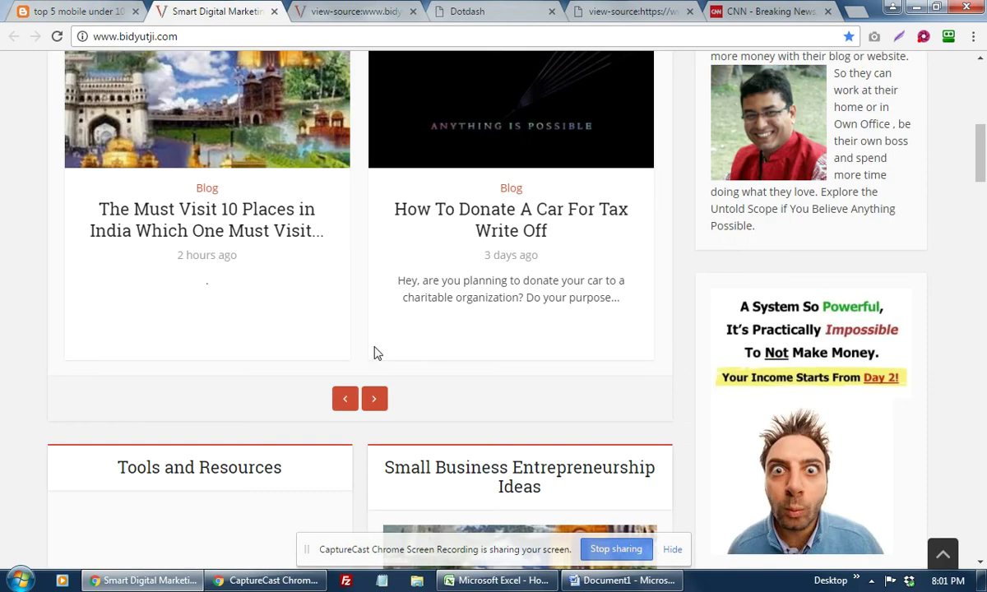
scroll(474, 330, up, 6)
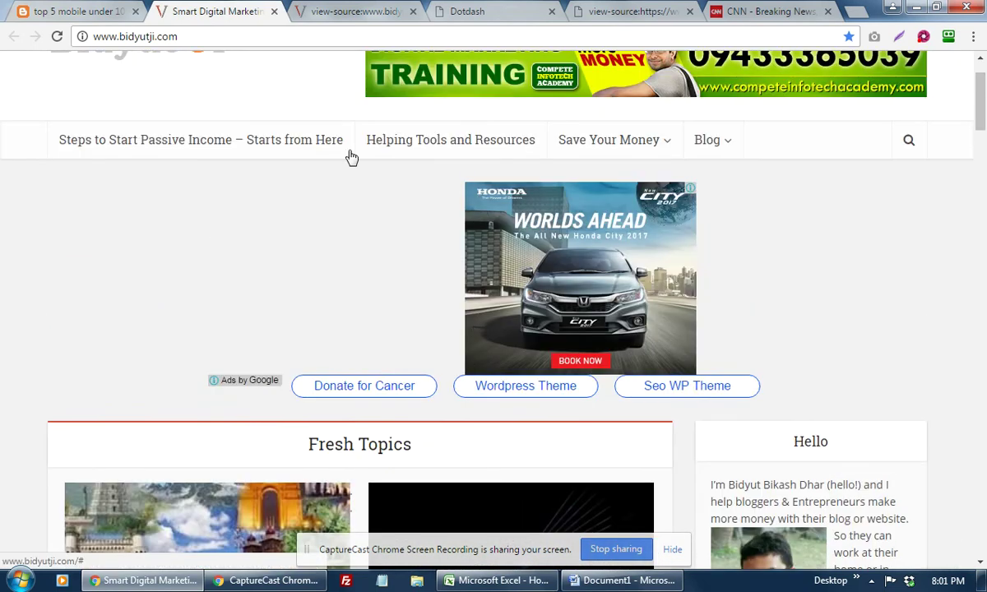
click(242, 37)
click(94, 8)
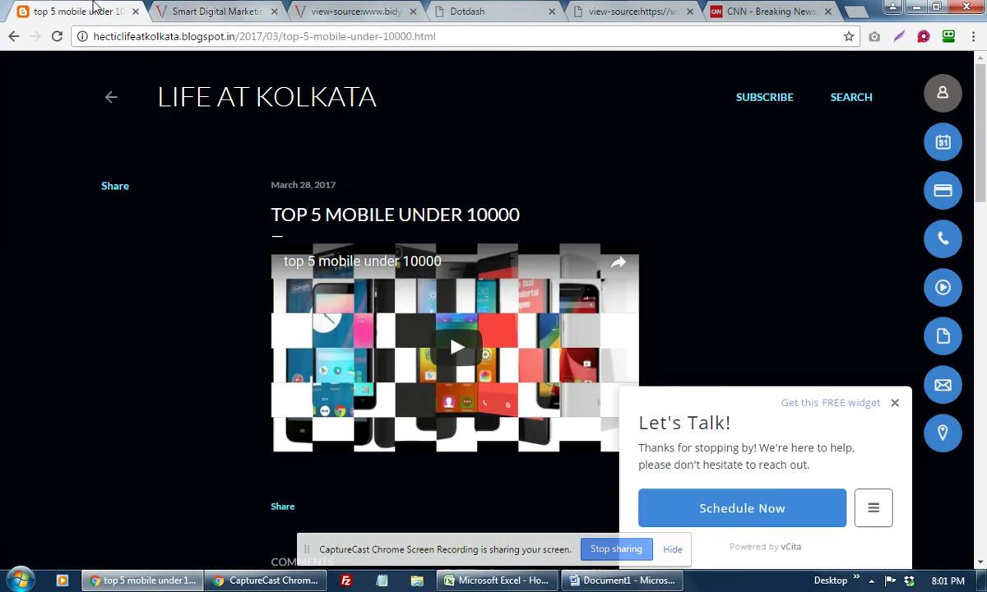
click(324, 105)
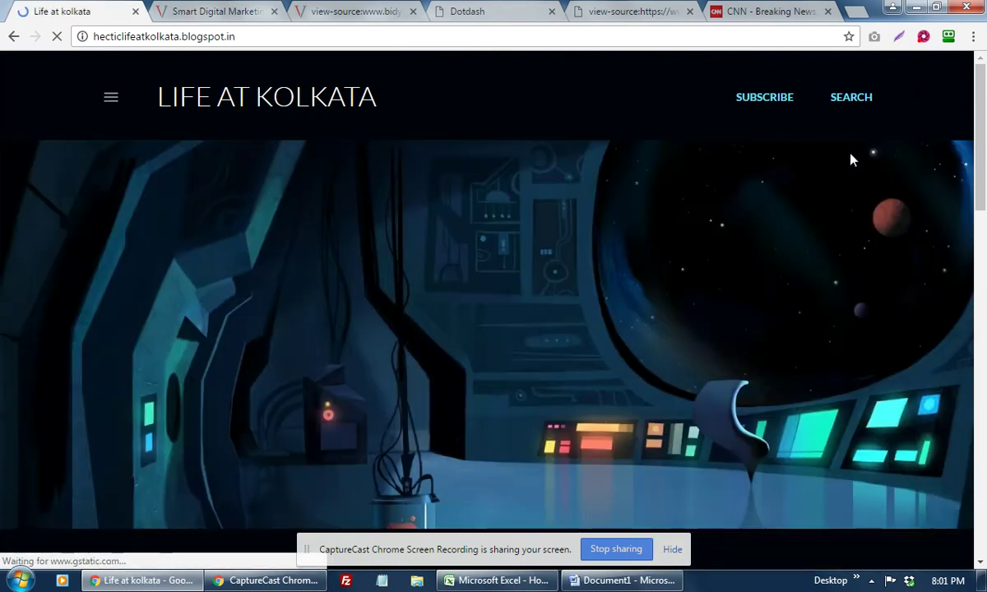
scroll(380, 306, down, 5)
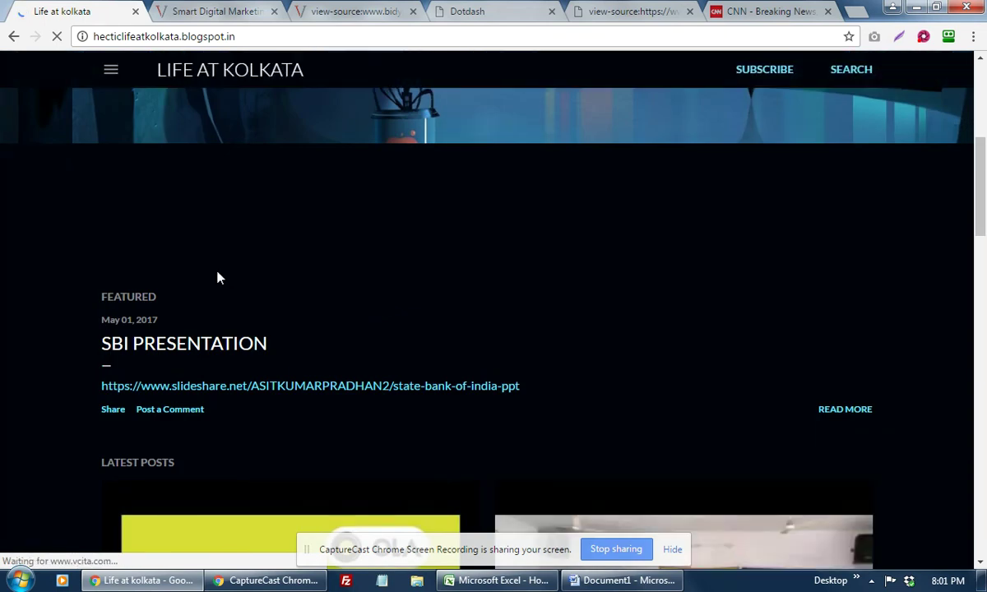
scroll(350, 350, down, 5)
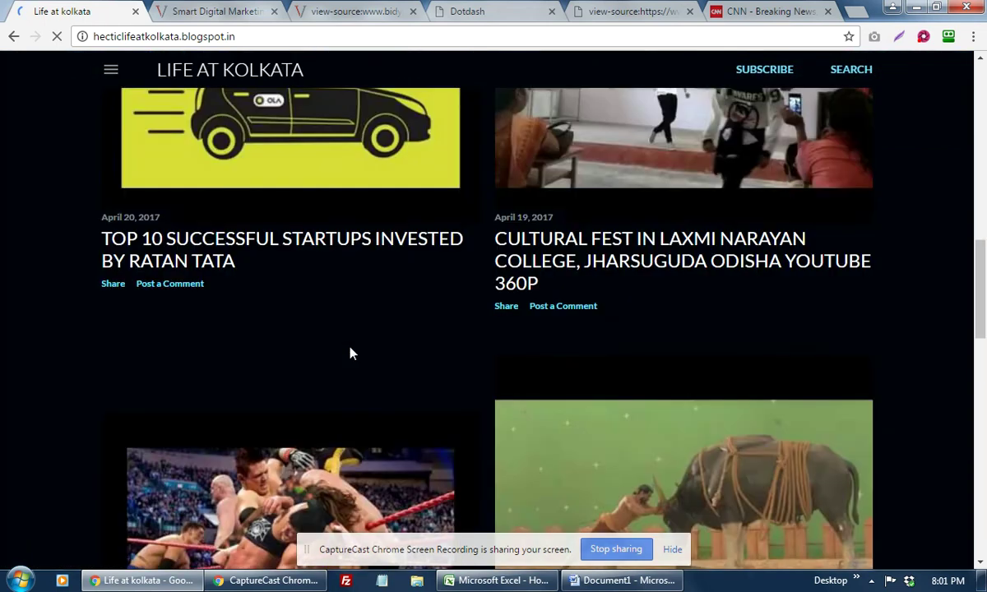
scroll(350, 351, down, 5)
scroll(350, 352, down, 5)
scroll(350, 353, up, 20)
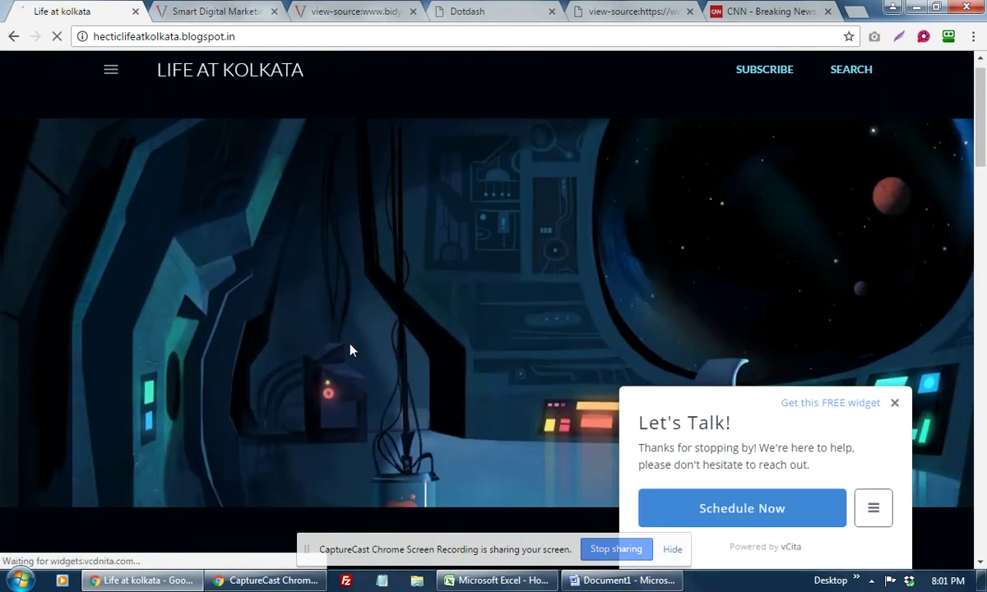
scroll(327, 345, up, 2)
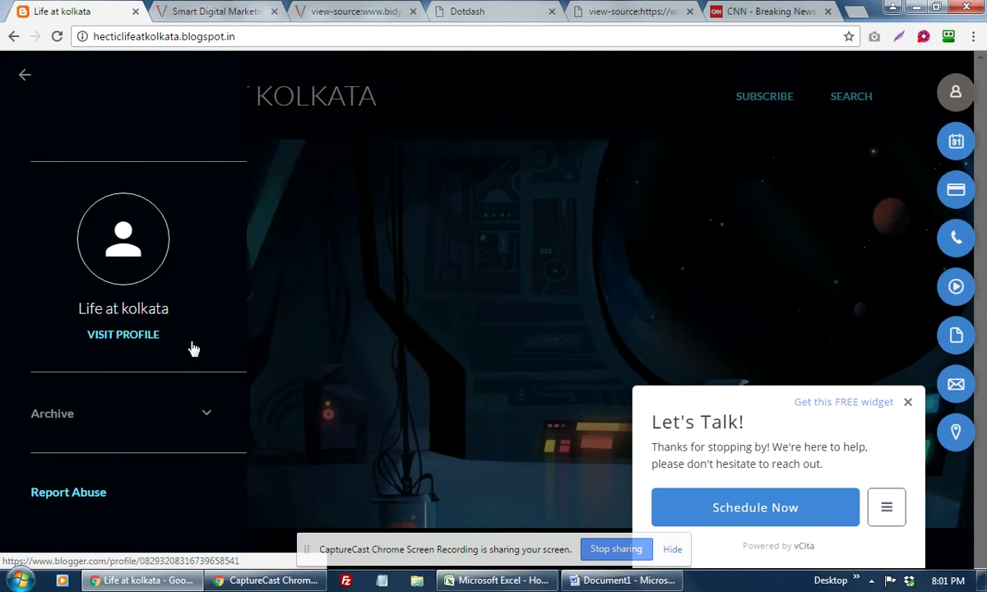
Step: Close the blog's profile side panel and dismiss the Let's Talk chat popup
click(658, 60)
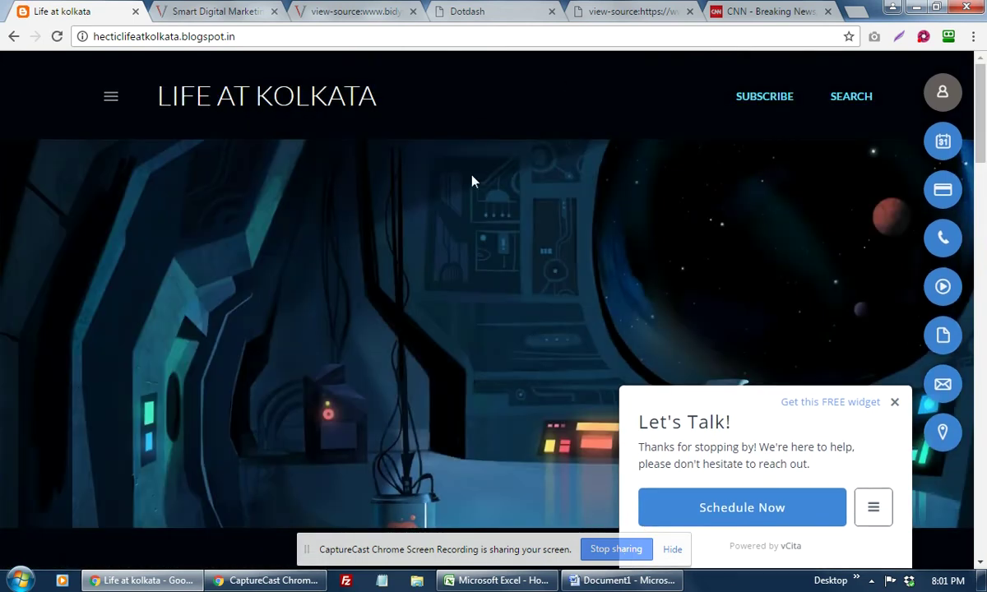
click(895, 402)
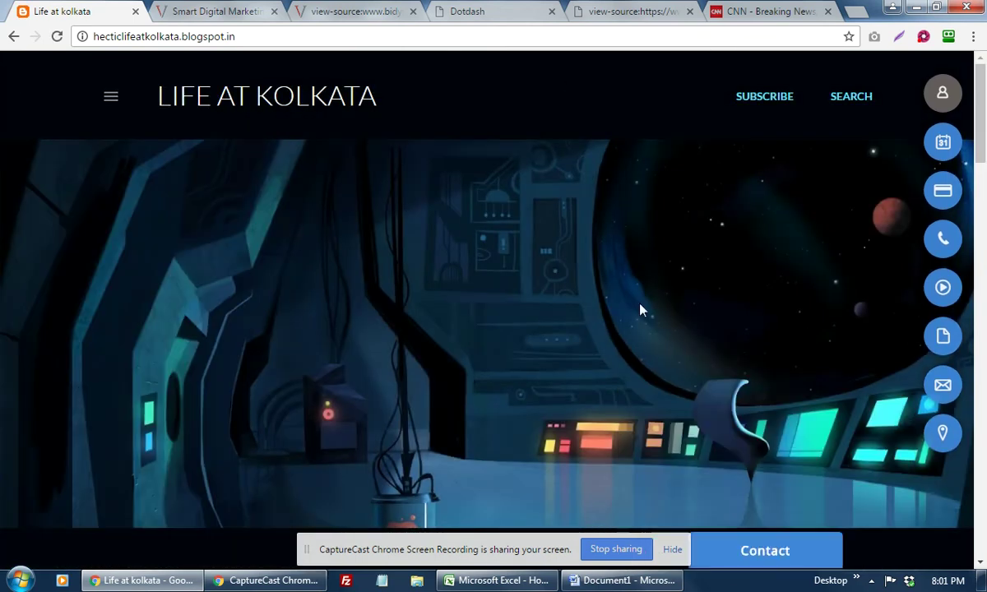
scroll(632, 249, down, 1)
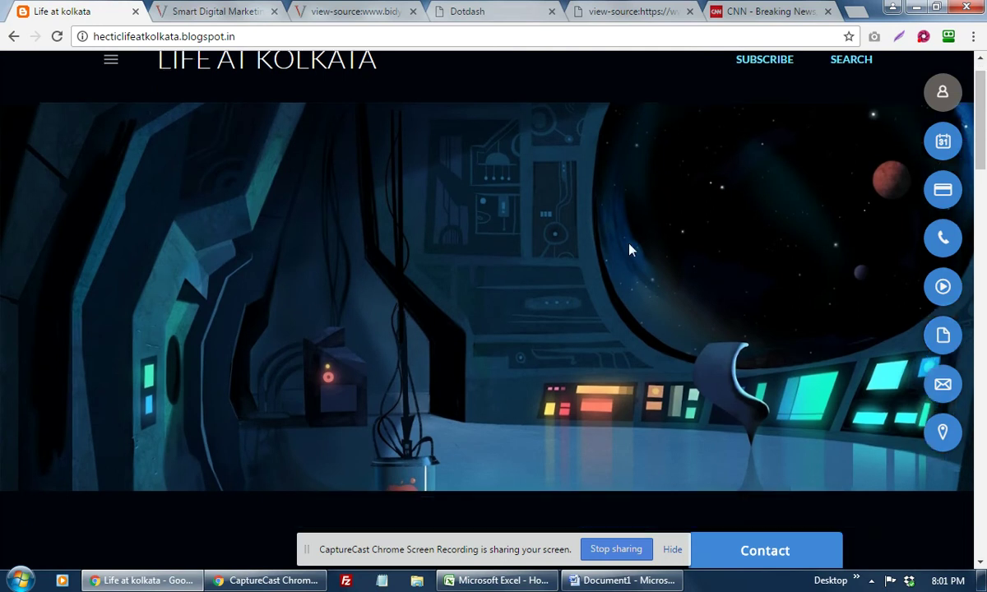
scroll(632, 248, down, 4)
scroll(405, 354, up, 3)
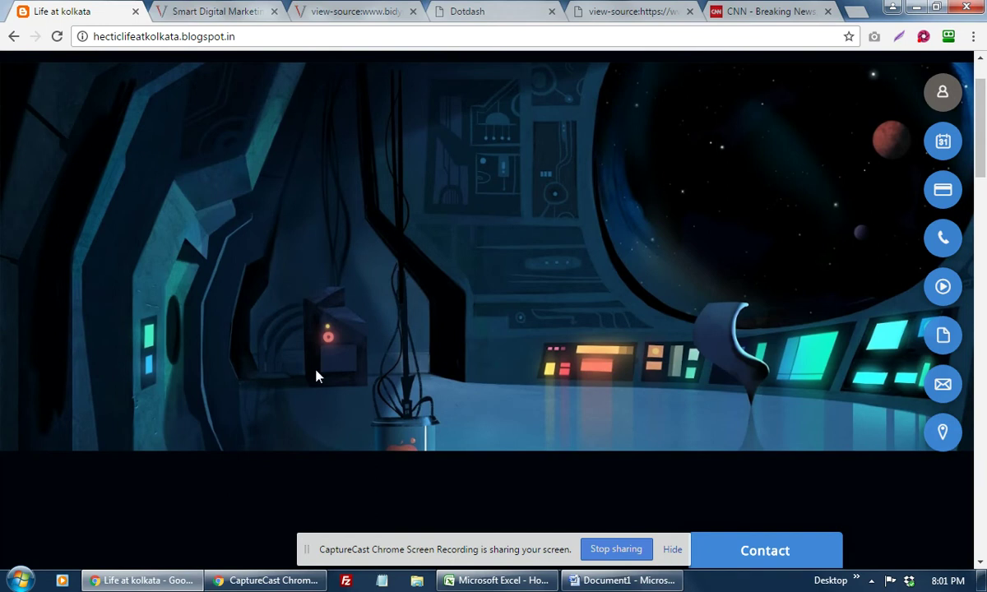
scroll(316, 376, down, 5)
scroll(356, 370, up, 4)
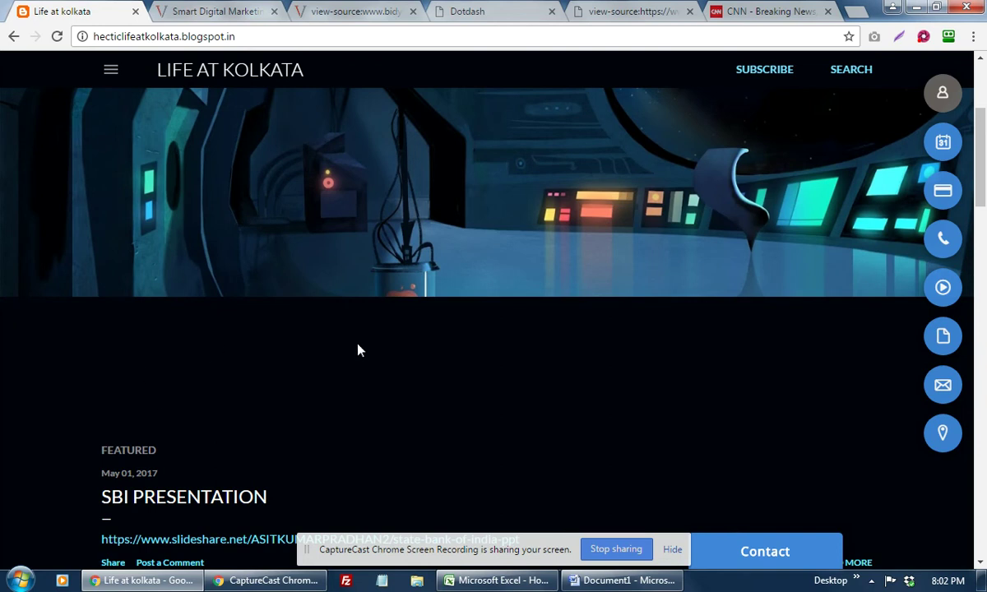
Step: Go to blogger.com and start signing in from its landing page
click(246, 36)
click(284, 37)
key(Down)
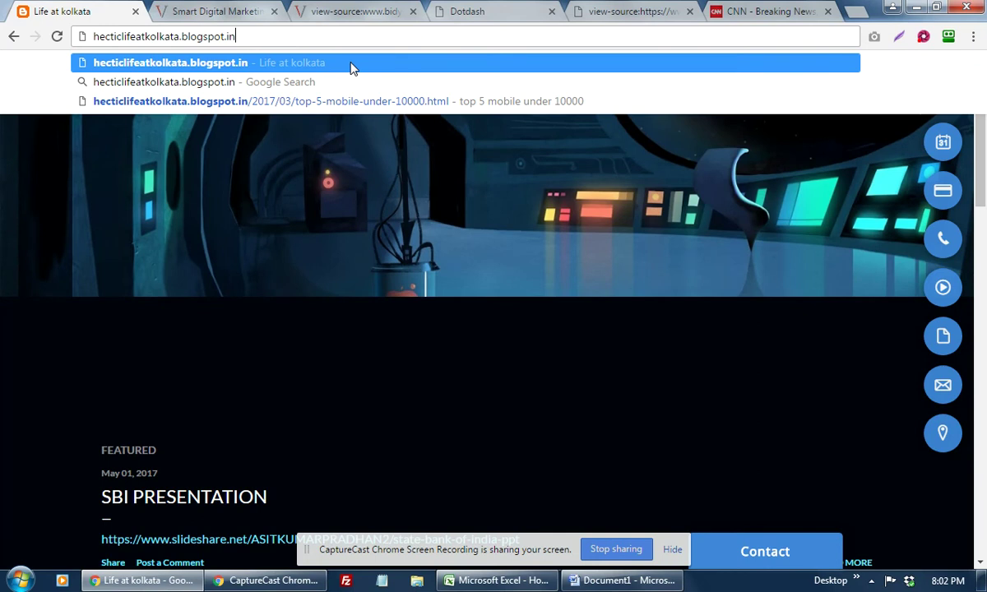
key(ctrl+a)
text(blogger)
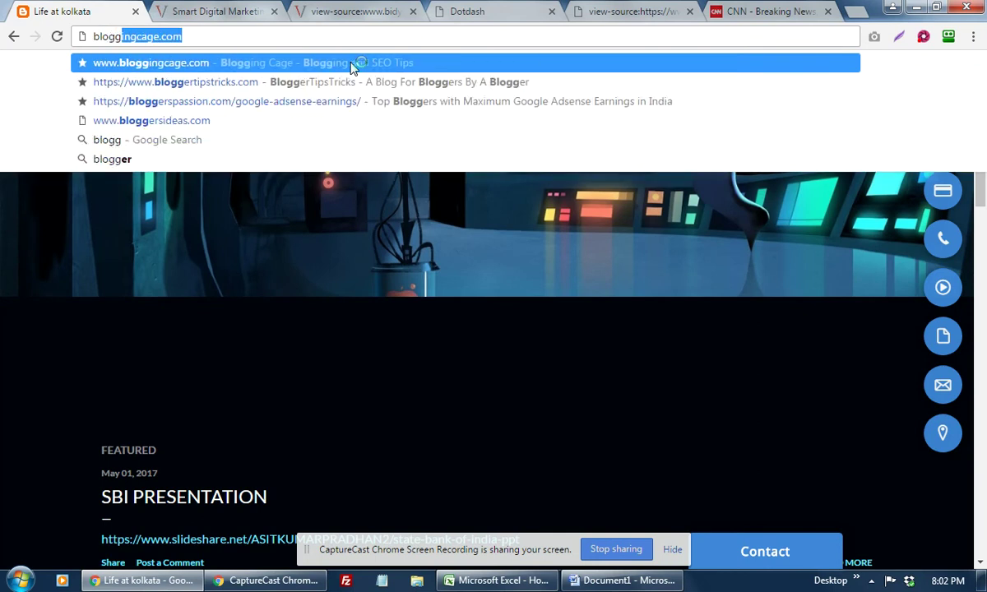
text(.com)
key(Return)
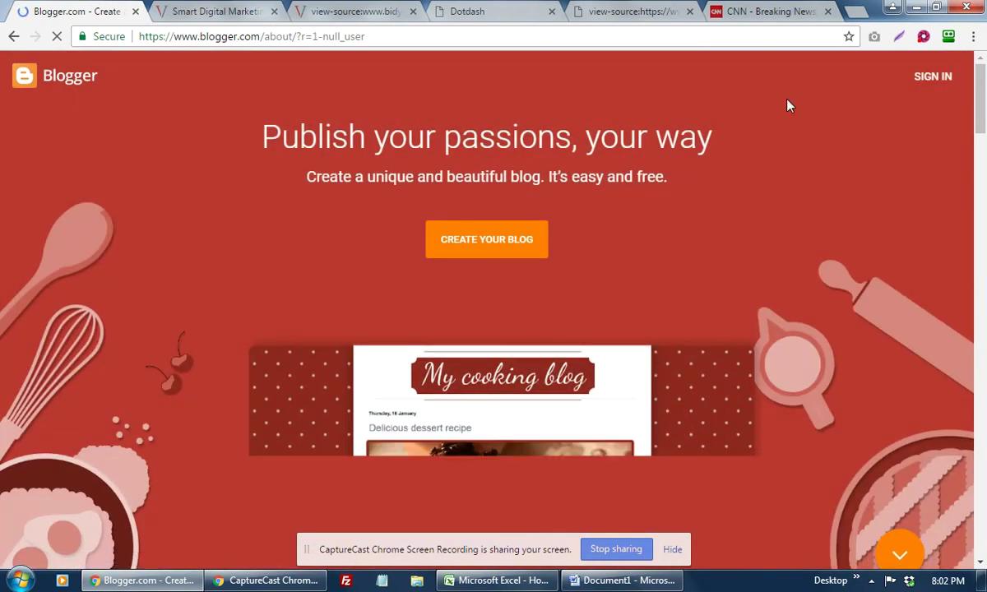
click(933, 78)
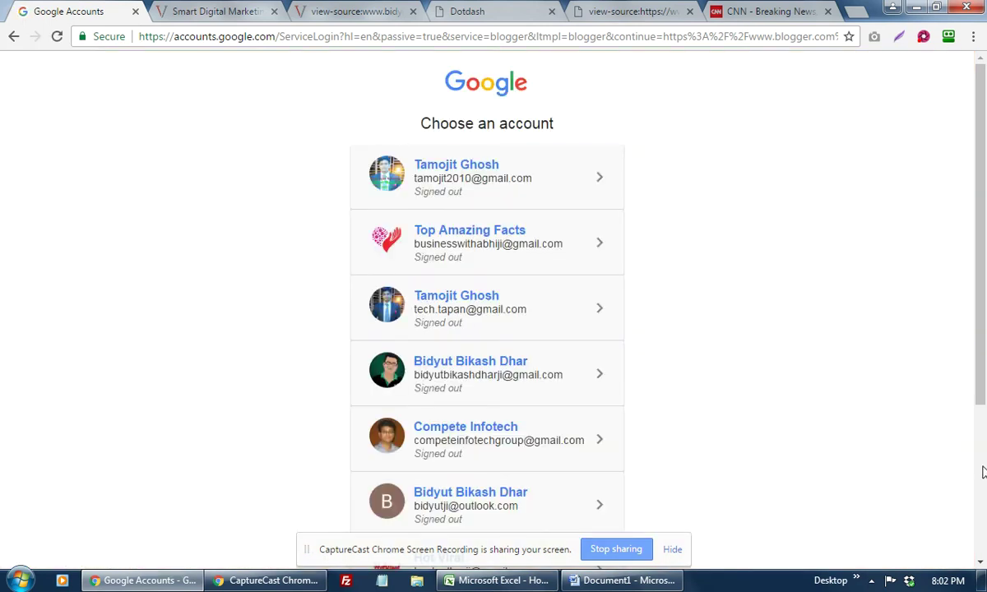
Step: Choose to use a different Google account and enter its e-mail address
scroll(920, 440, down, 3)
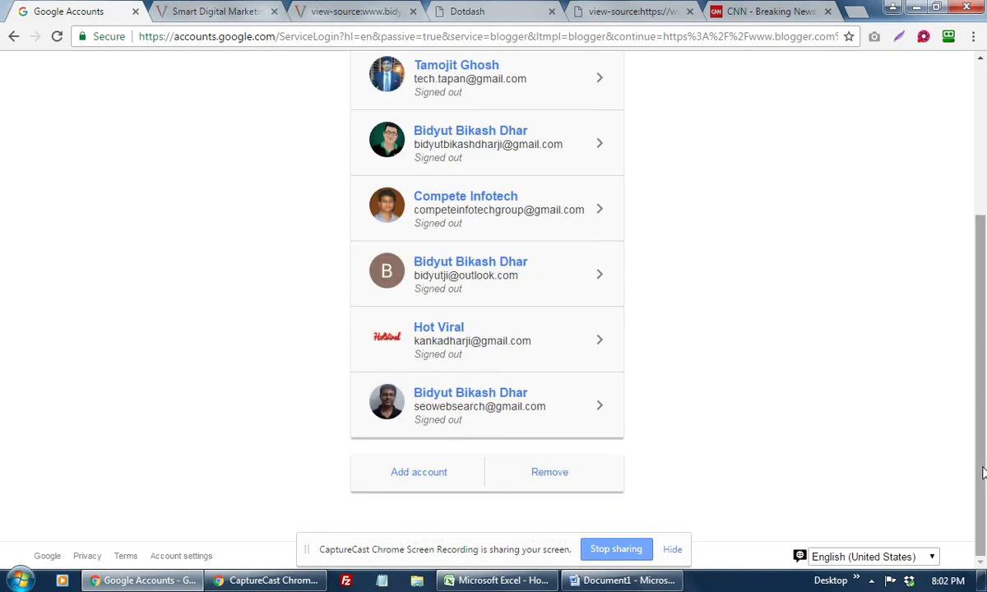
click(427, 477)
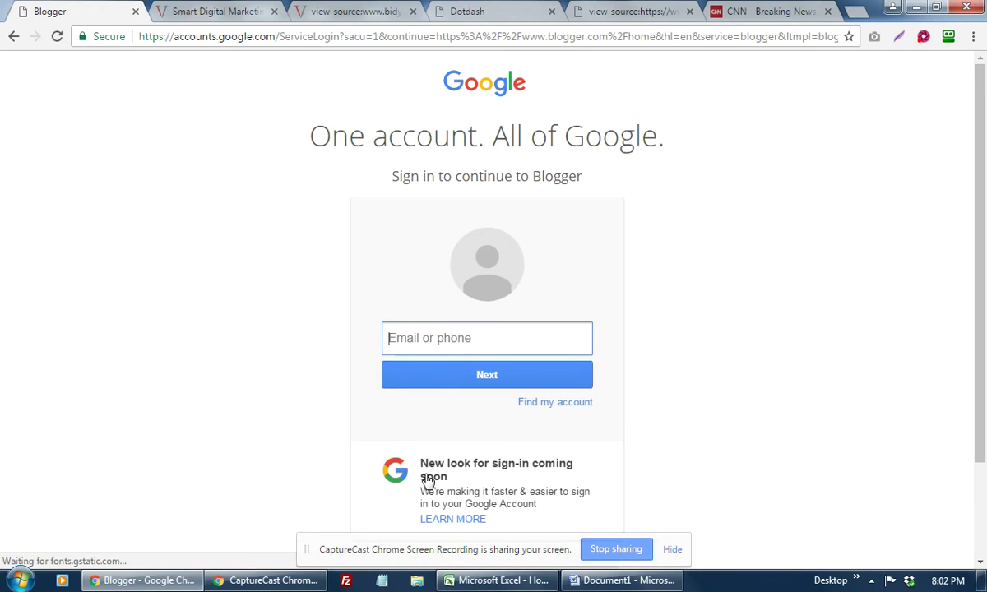
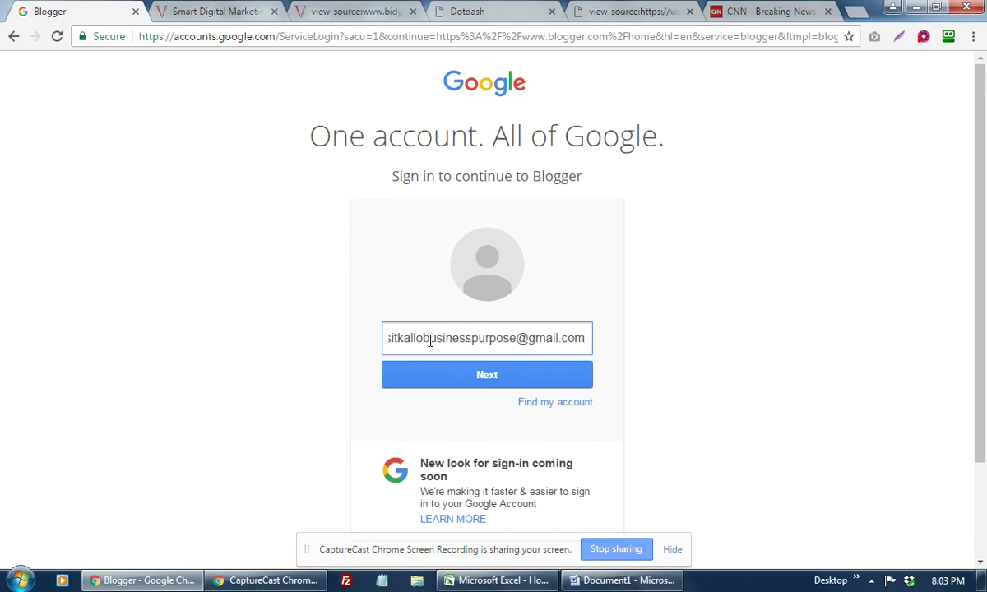
click(475, 378)
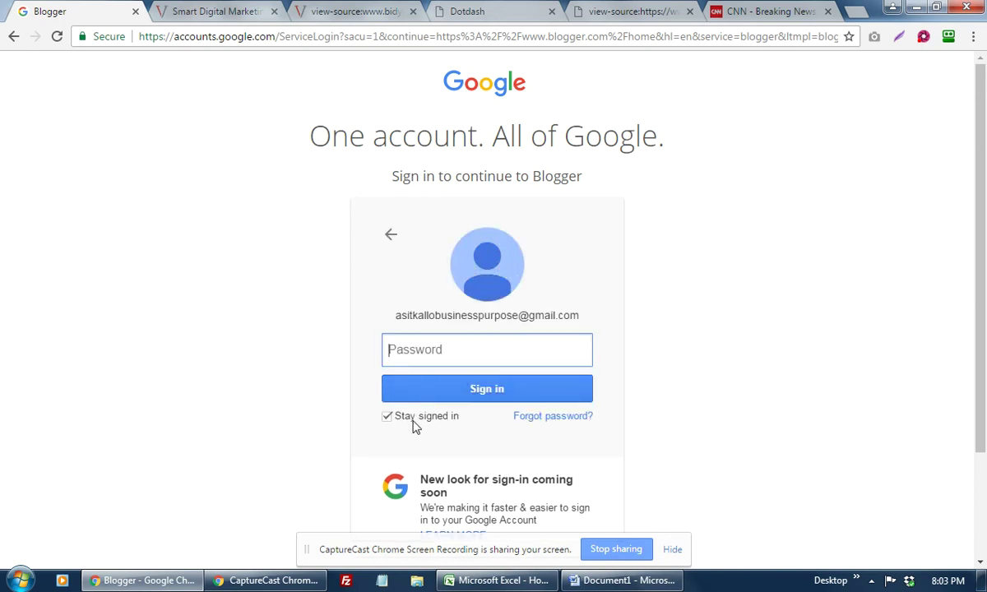
Step: Turn off Stay signed in and enter the account password to finish signing in
click(388, 417)
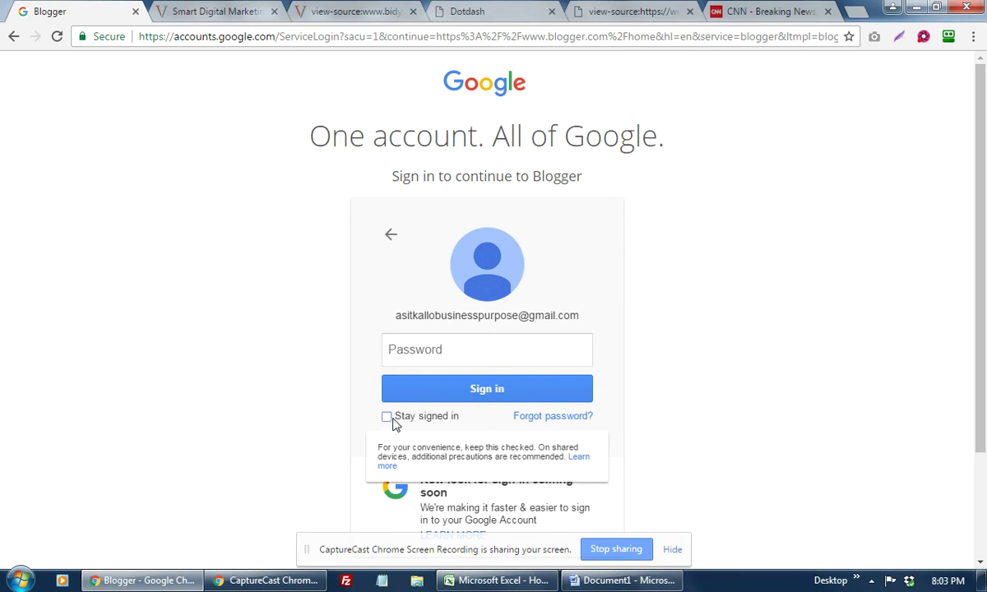
click(437, 352)
text(••••••••••)
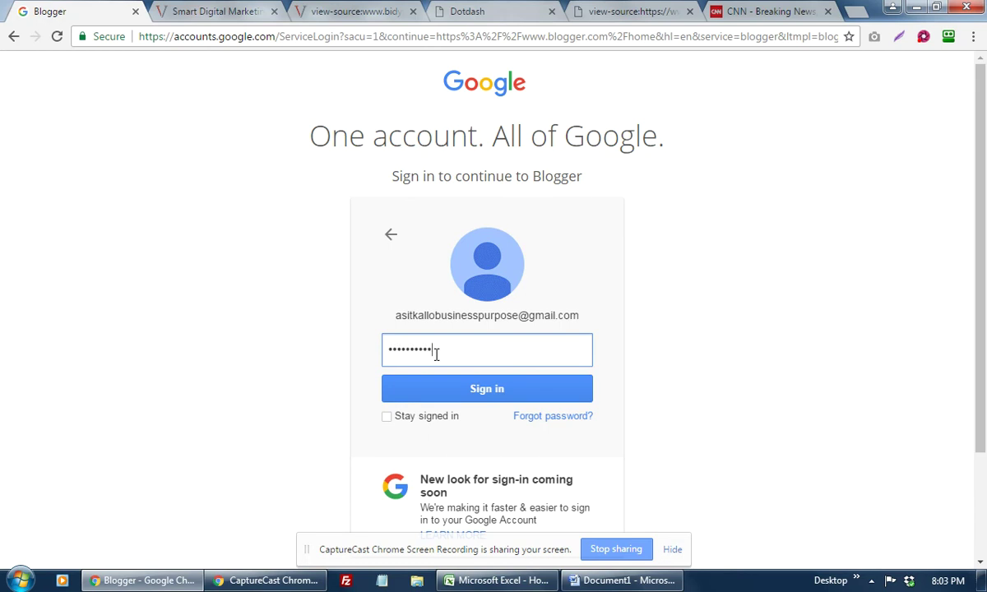
text(•••)
key(Return)
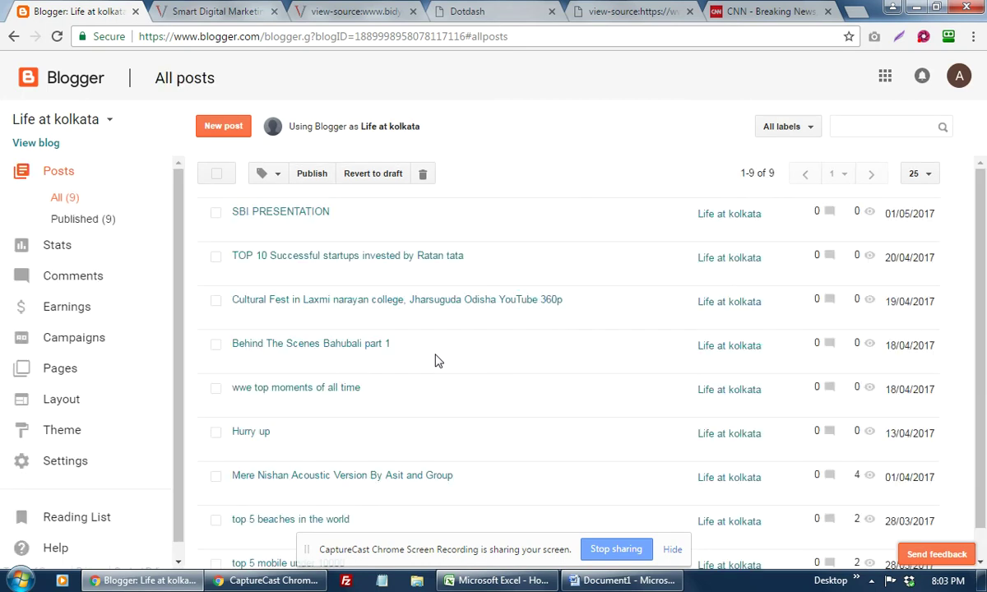
mouse_move(437, 361)
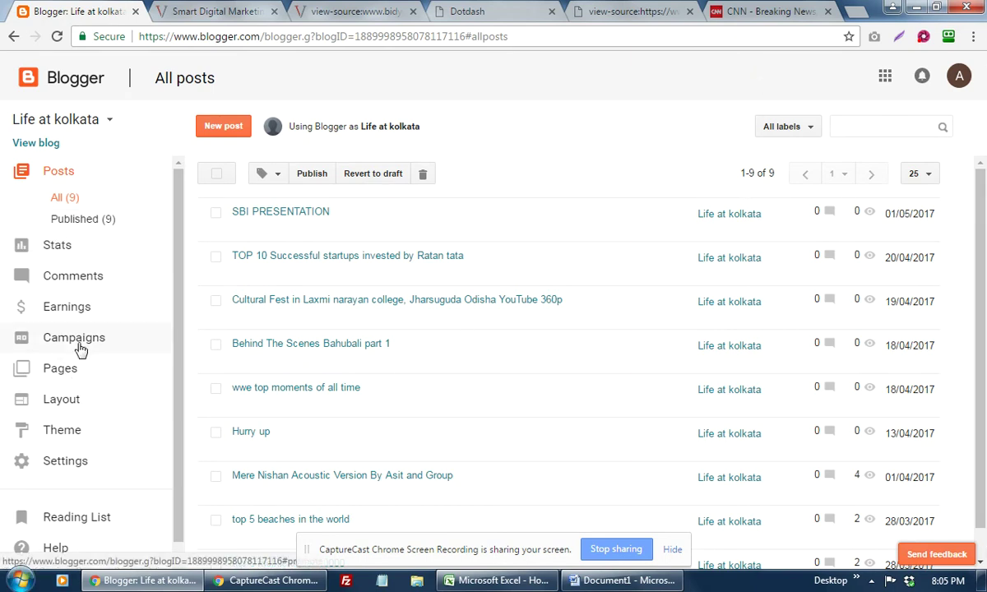
Step: Look over the blog's Layout, then go to Pages and start a new page
click(65, 401)
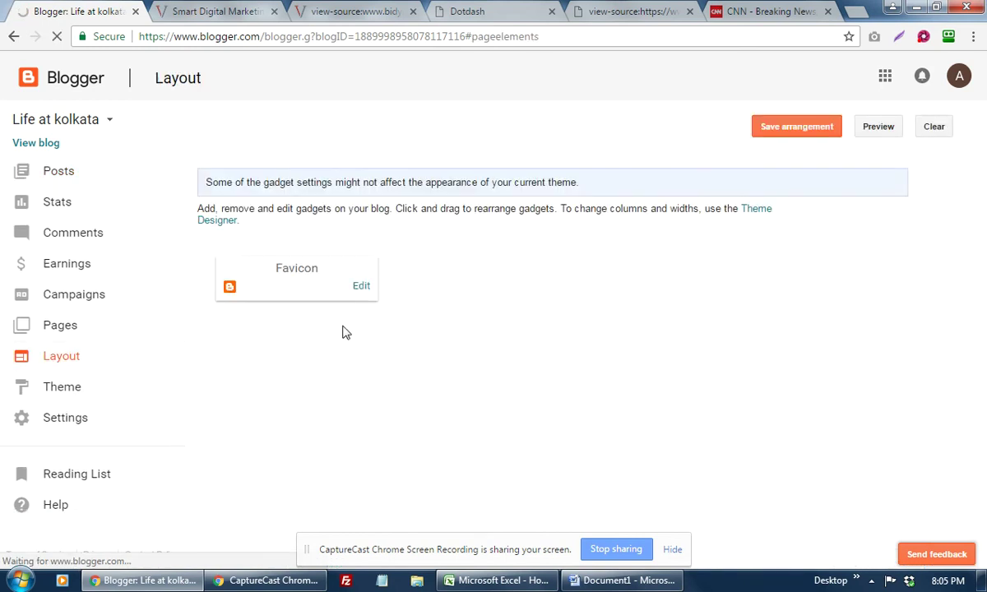
scroll(644, 286, down, 2)
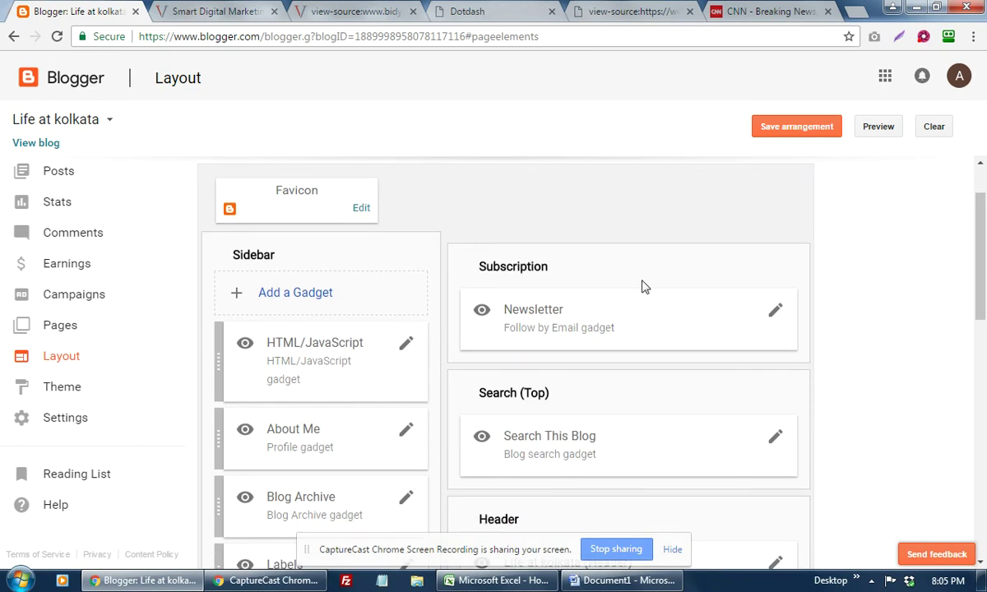
scroll(483, 249, up, 3)
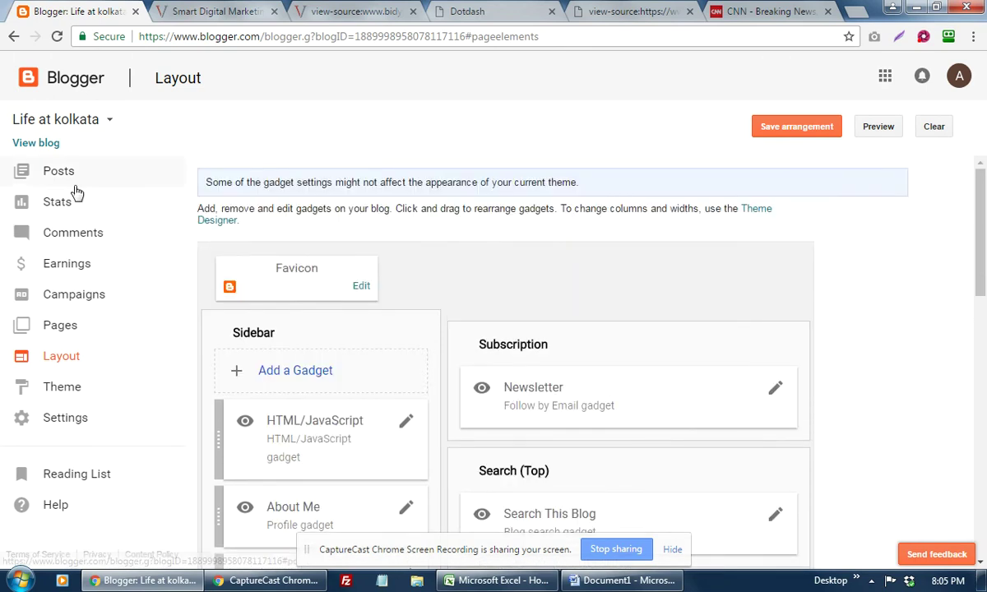
click(70, 333)
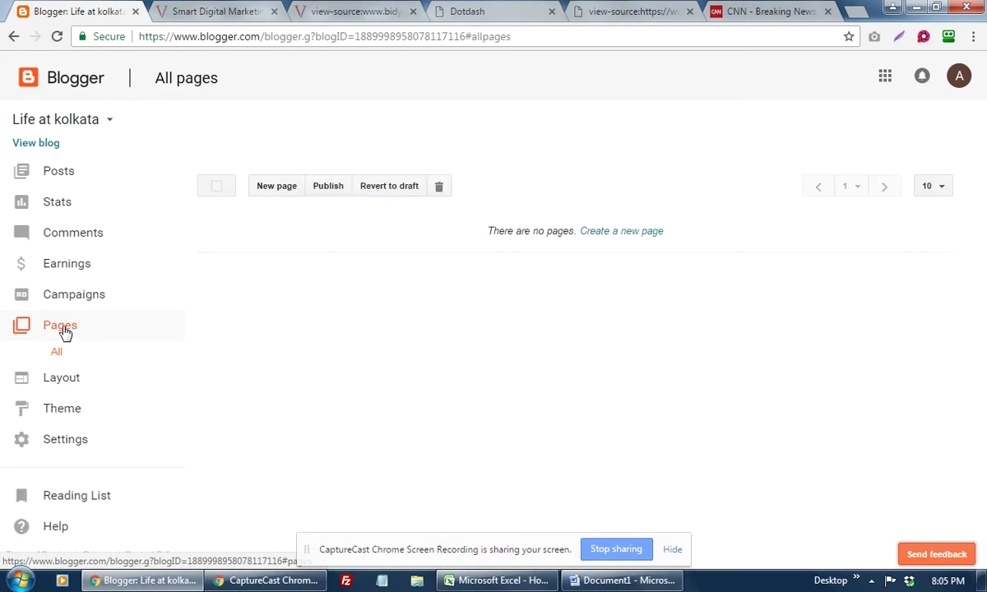
click(623, 233)
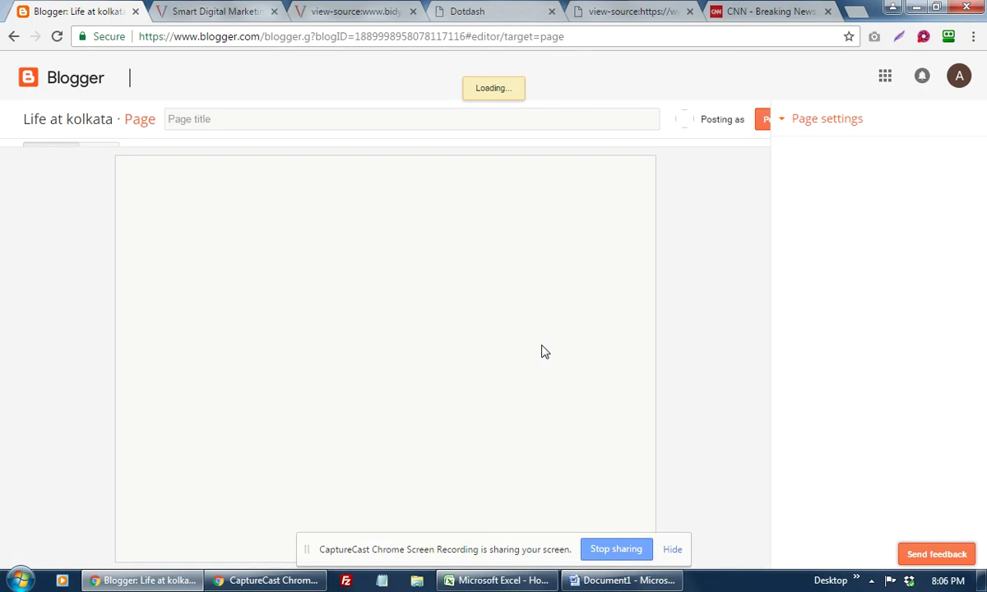
Step: Title the new page 'About Me' and write a greeting introducing the author by name
click(248, 117)
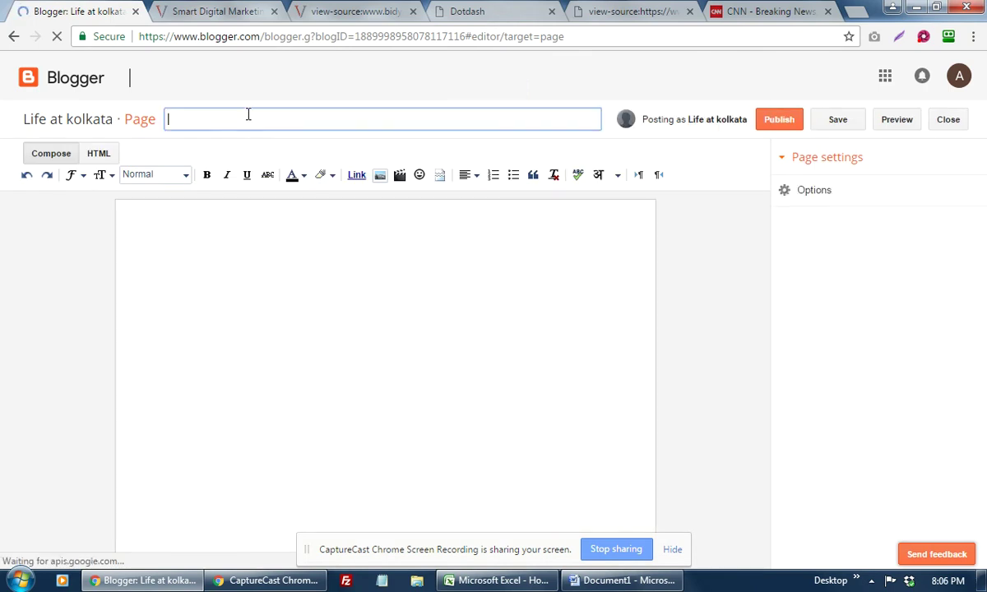
text(Abo)
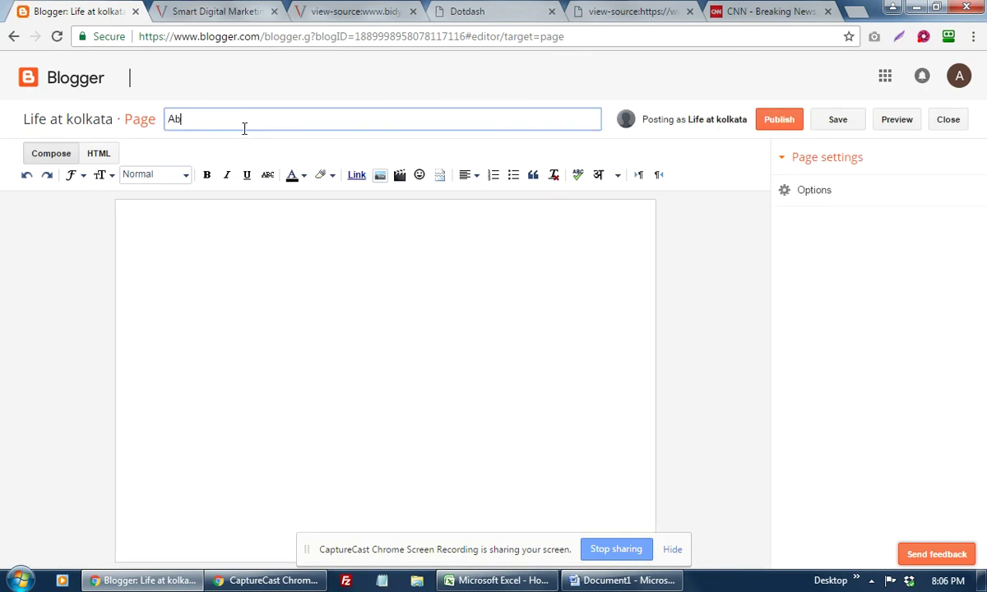
key(BackSpace)
key(BackSpace)
key(BackSpace)
text(About Me)
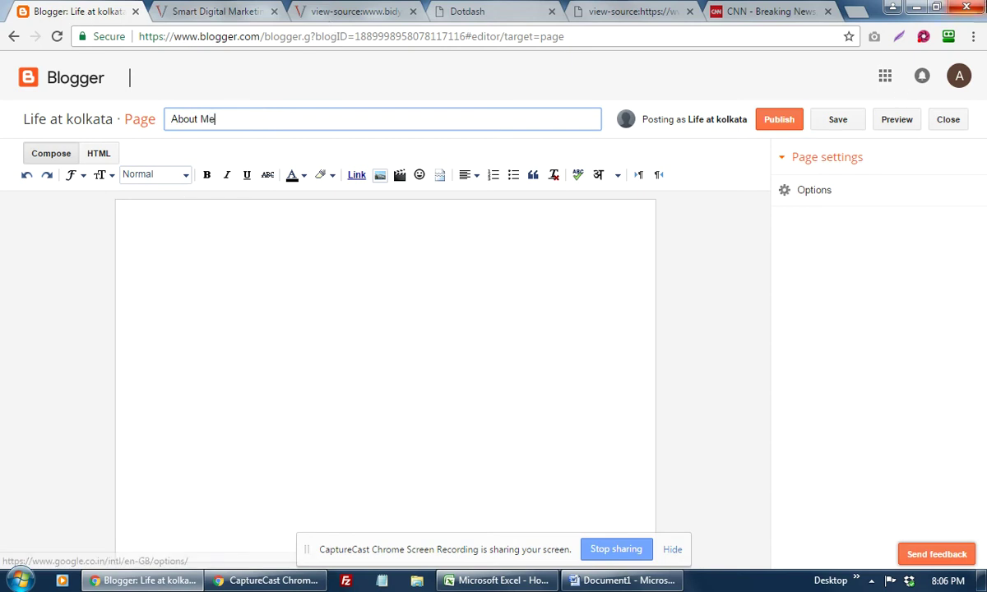
click(264, 232)
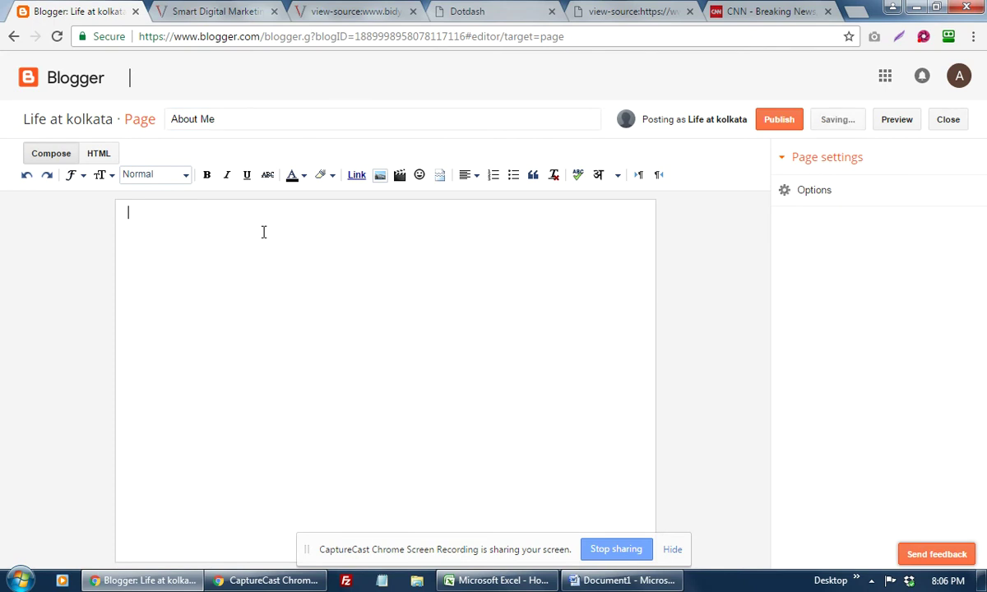
text(Hi)
text(, This )
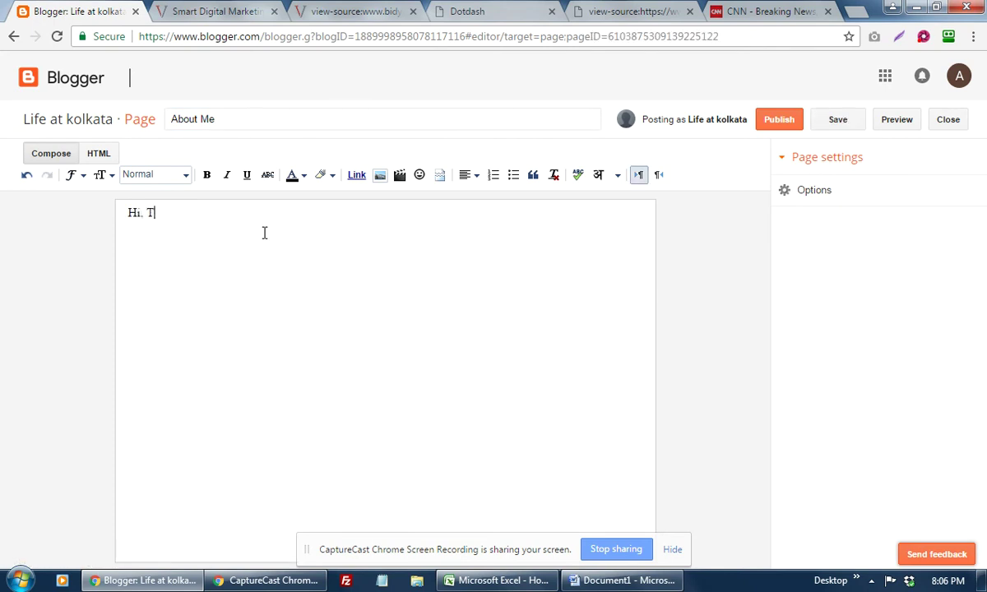
text(is Ashit)
key(BackSpace)
key(BackSpace)
key(BackSpace)
Step: Fix the name in the greeting, publish About Me, and check the live page in a new tab
text(it)
click(780, 122)
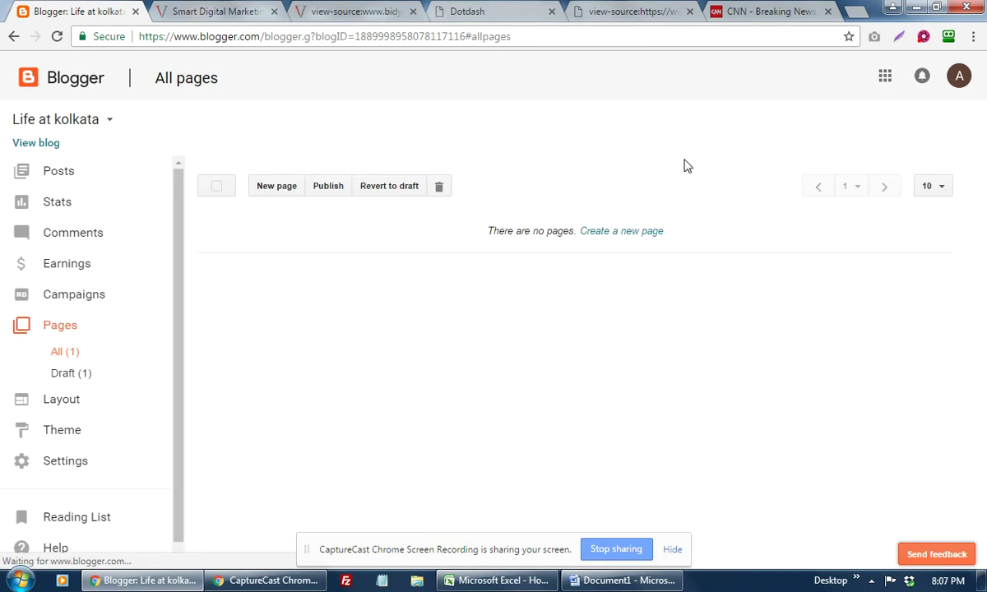
right_click(270, 242)
click(313, 251)
click(203, 11)
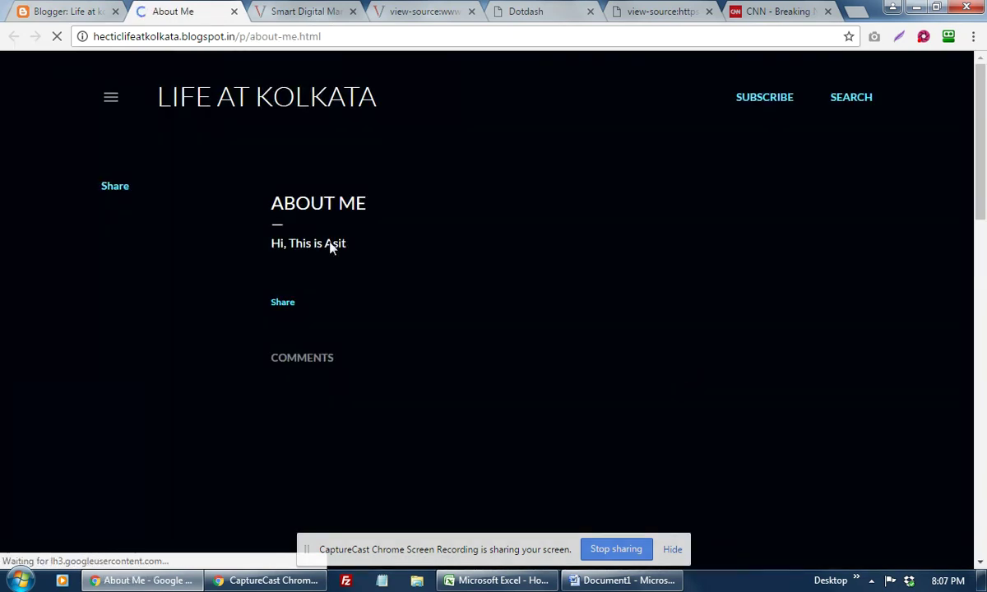
click(88, 10)
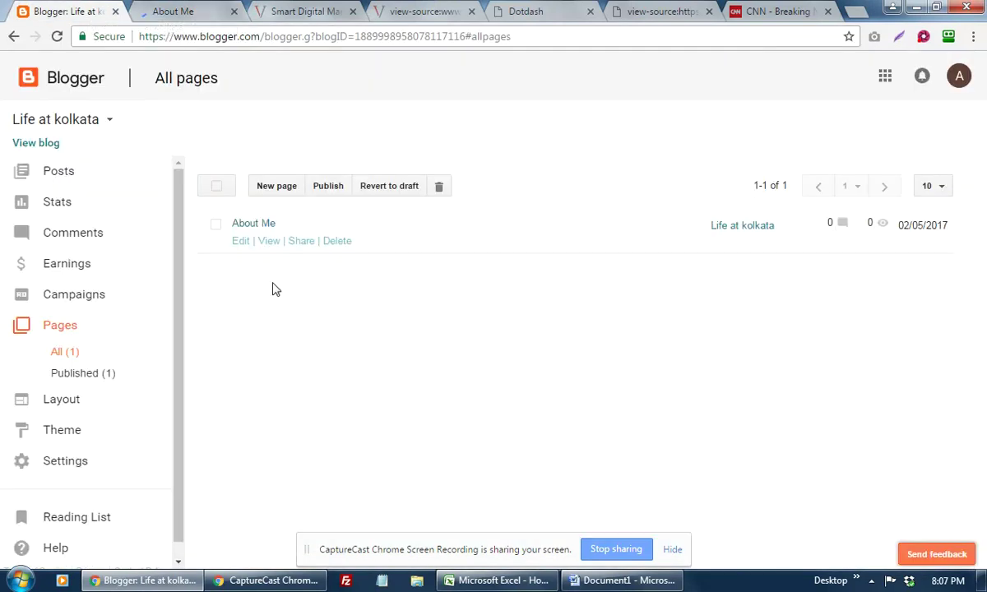
Step: Reopen About Me for editing and move the second sentence onto its own line
click(242, 243)
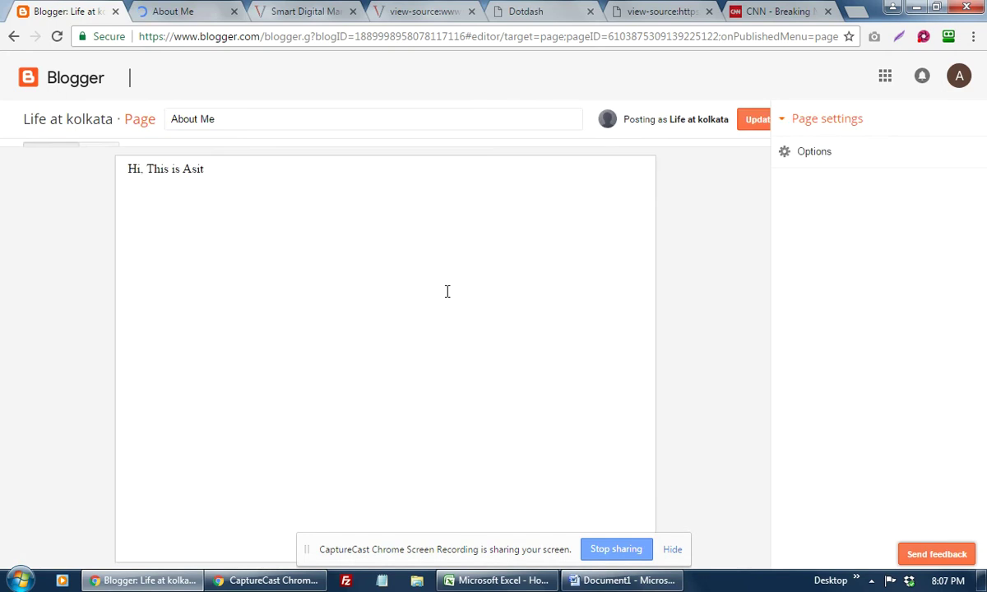
click(128, 217)
click(148, 212)
key(Return)
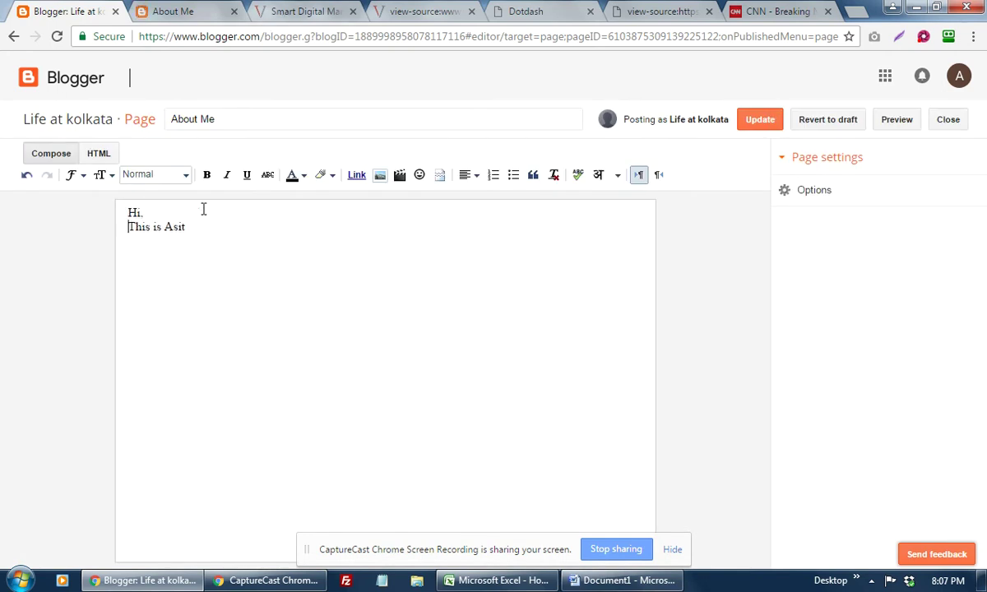
click(216, 241)
click(154, 215)
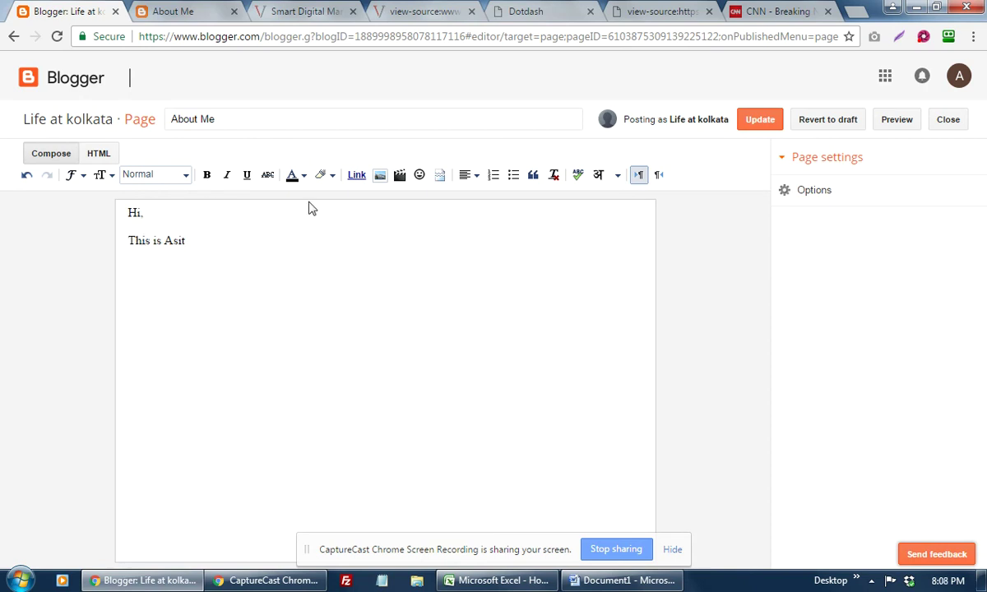
Step: Close the extra Dotdash and page-source tabs, then add an empty line below the greeting
click(527, 12)
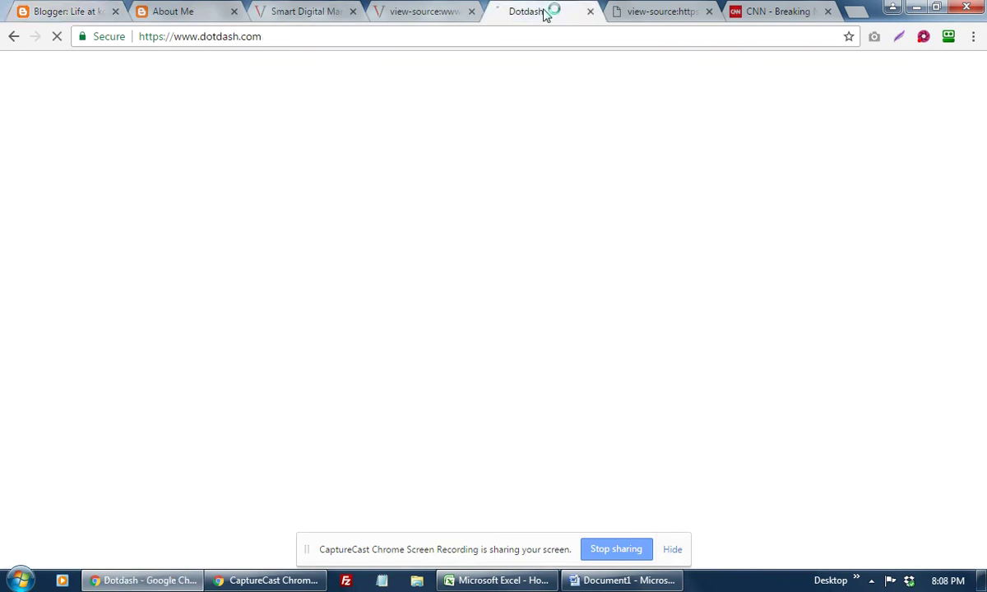
click(769, 12)
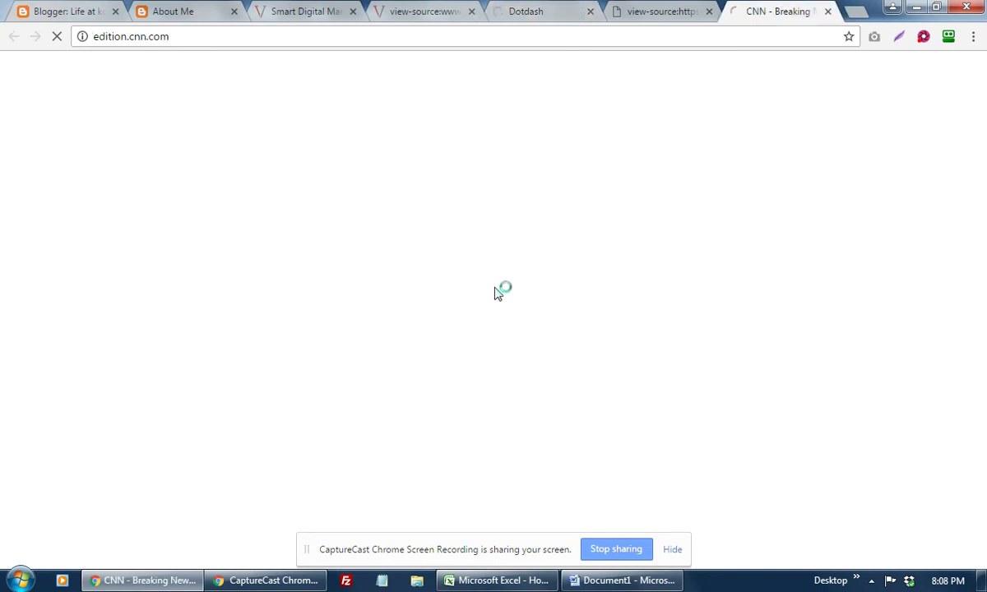
click(709, 11)
click(564, 12)
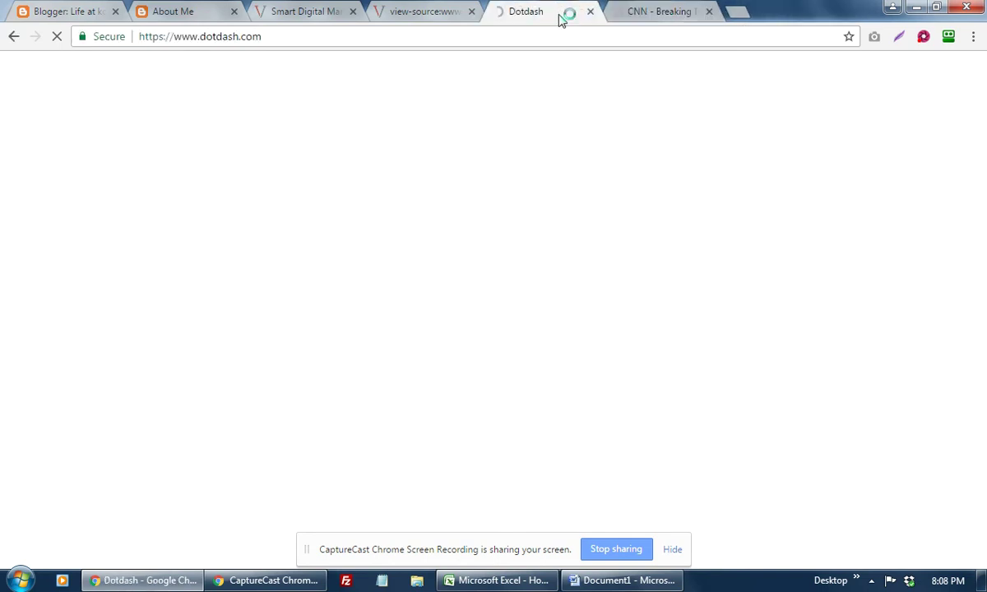
click(590, 12)
click(193, 12)
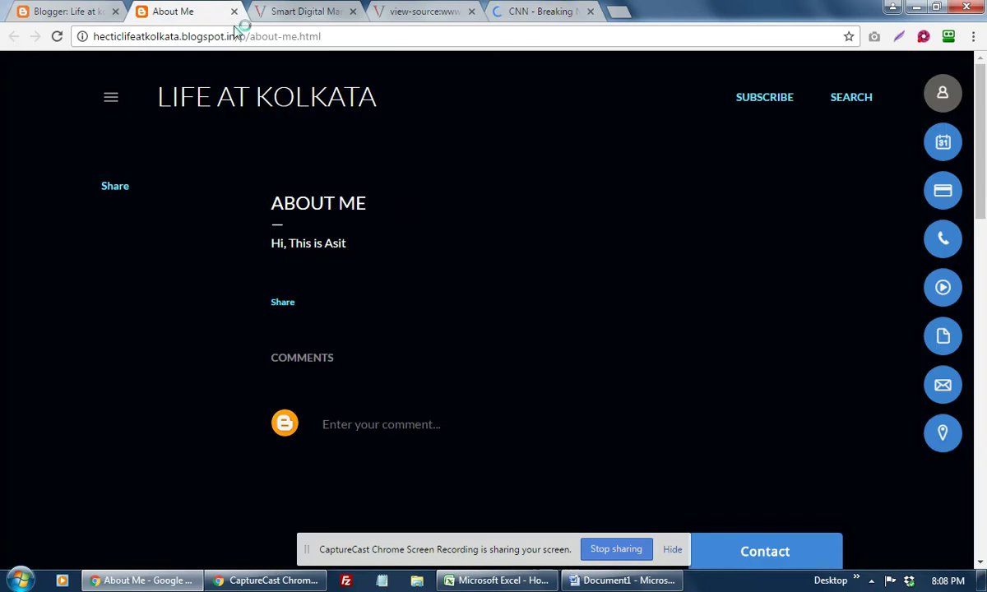
click(106, 14)
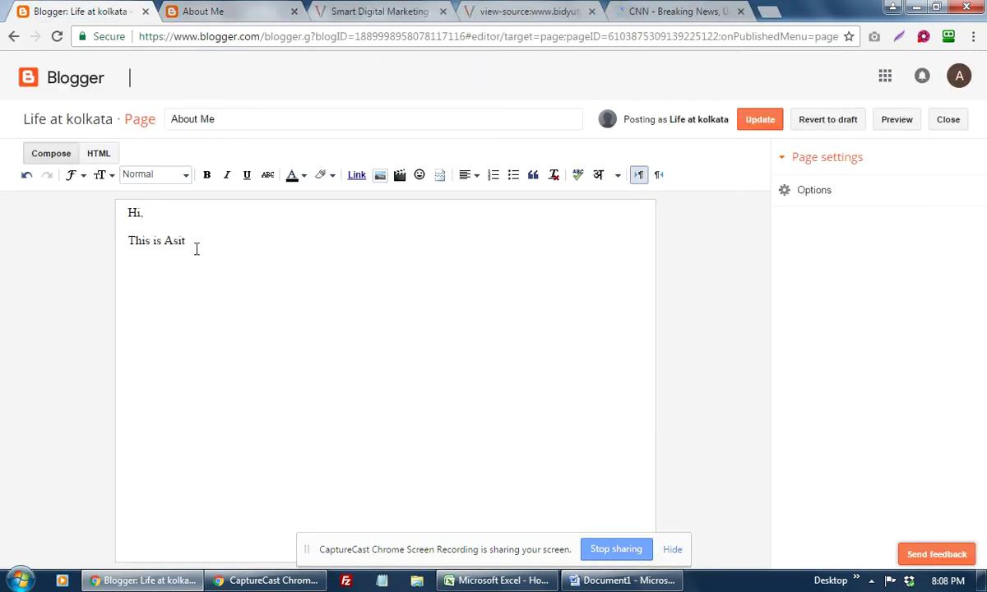
click(178, 229)
key(Return)
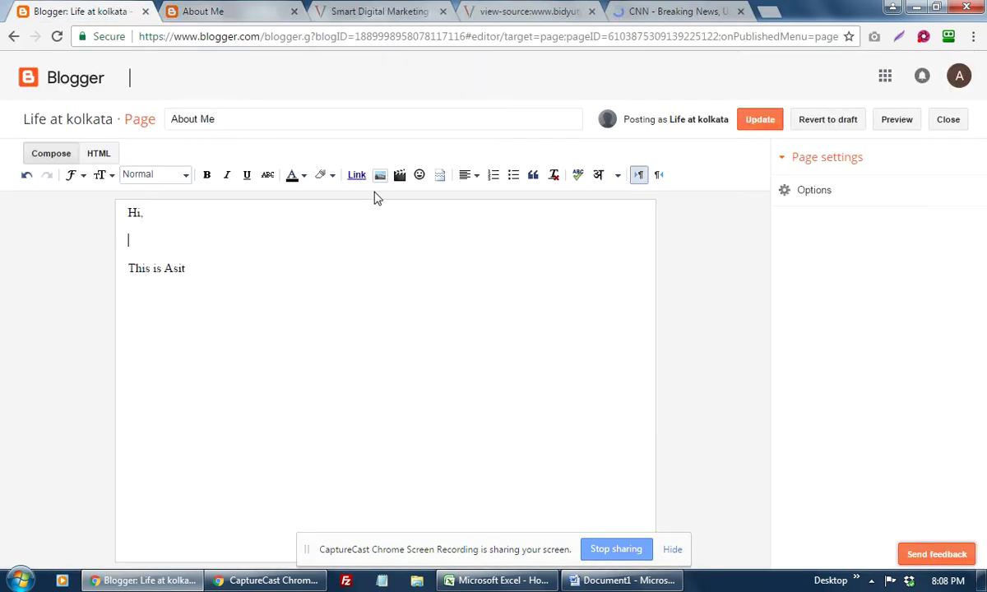
Step: Upload the COMPETE INFOTECH logo image and insert it between the greeting and introduction lines
click(380, 175)
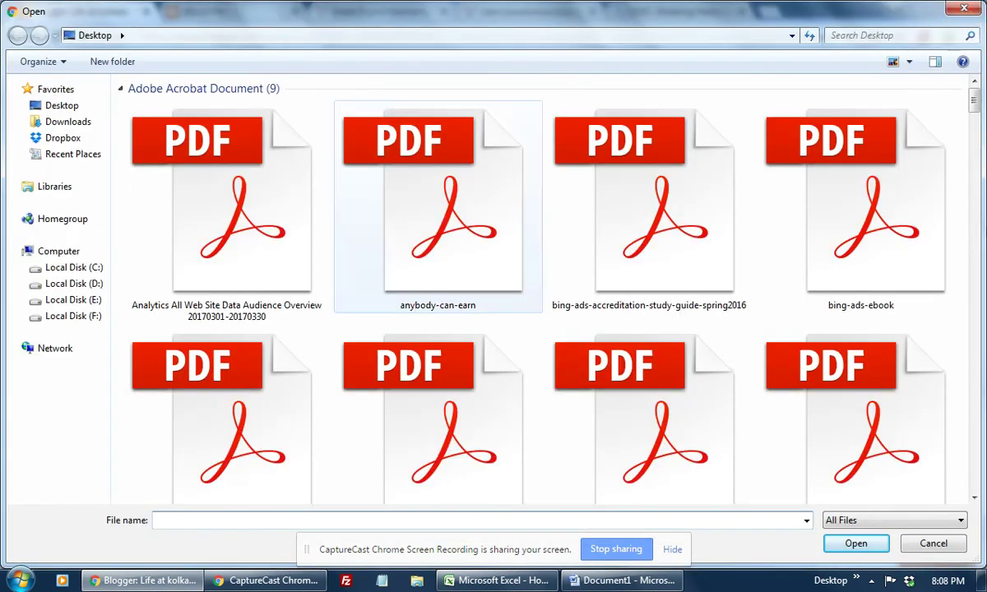
drag(978, 102, 979, 206)
scroll(979, 206, down, 3)
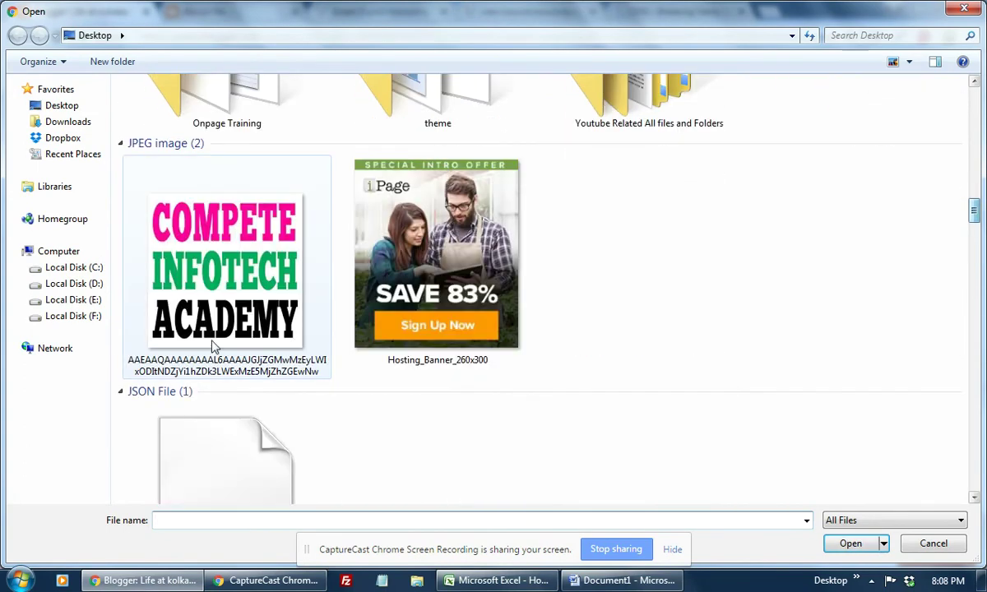
double_click(230, 279)
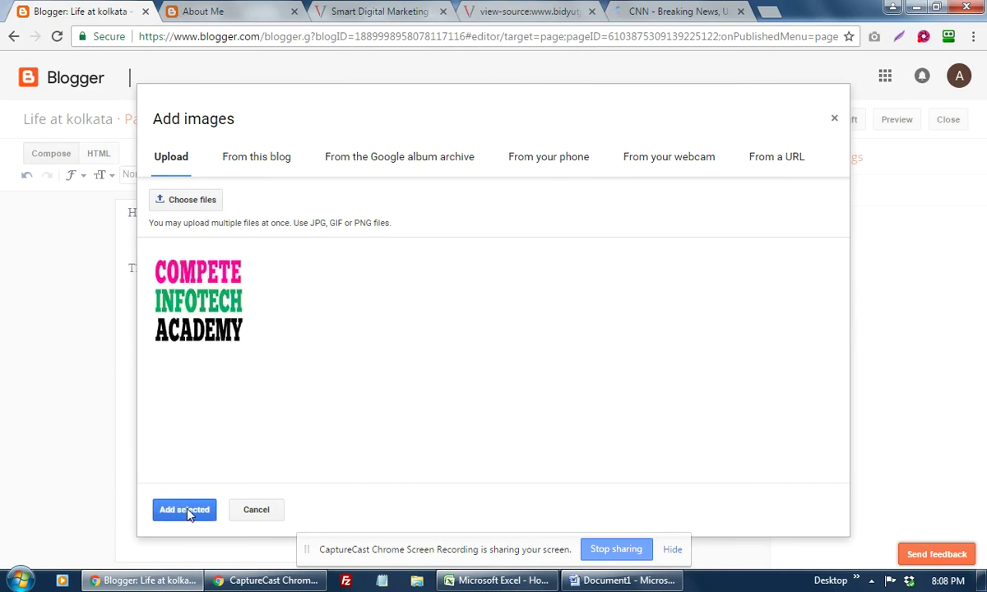
click(185, 509)
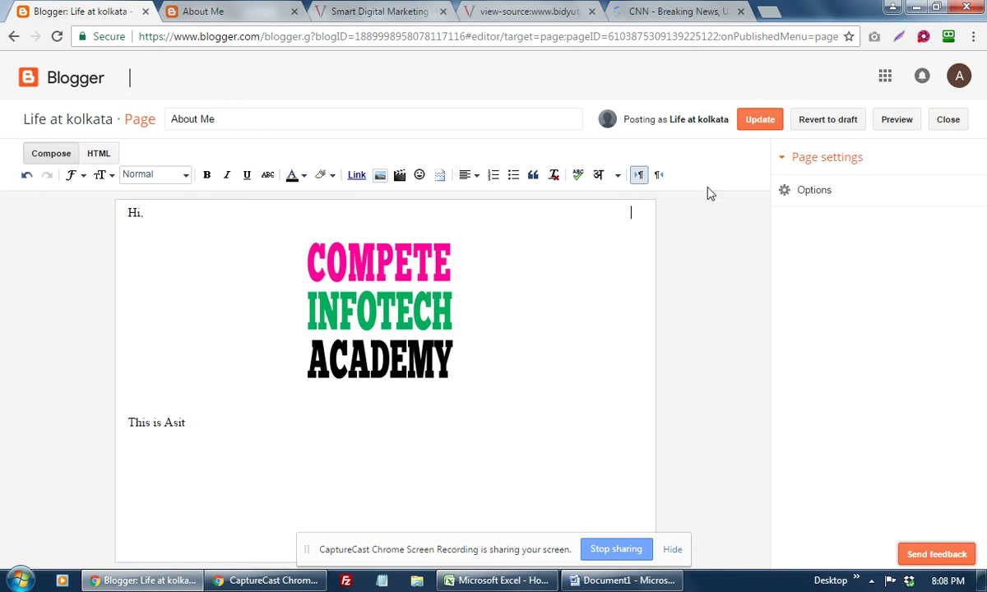
Step: Update About Me, reload the live page to confirm the logo, then switch to bidyutji.com
click(759, 120)
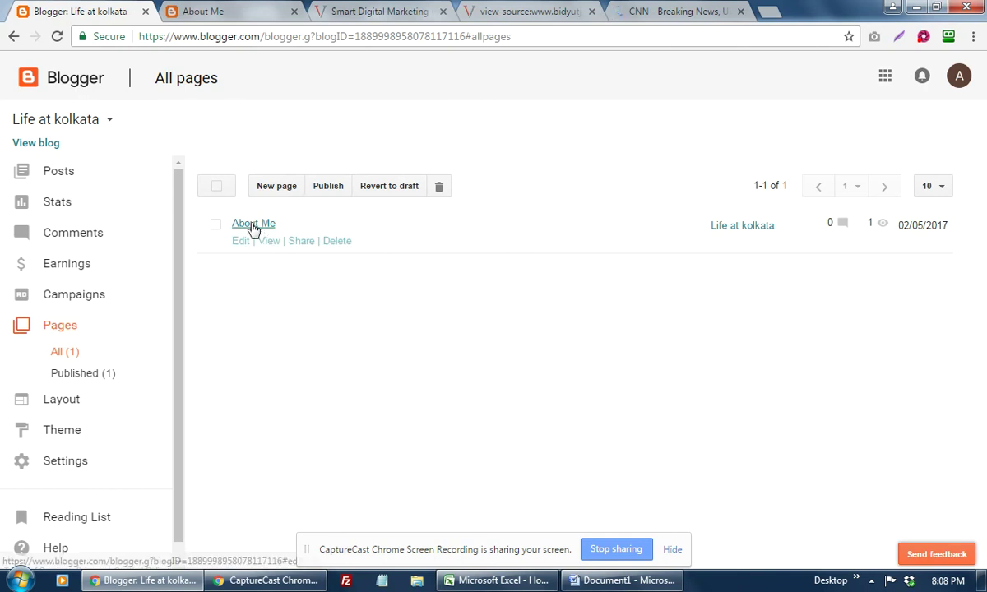
click(235, 12)
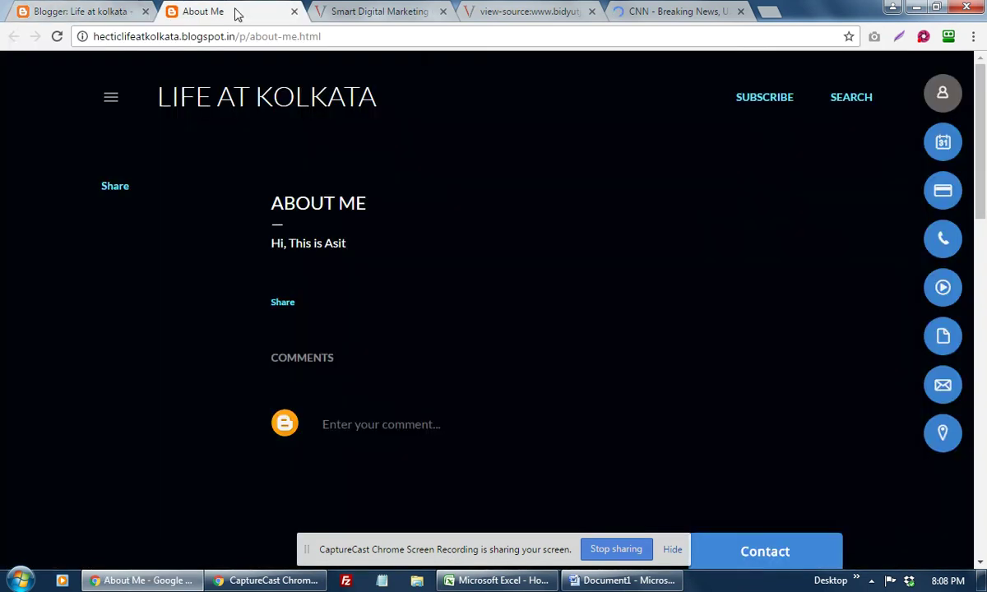
click(57, 38)
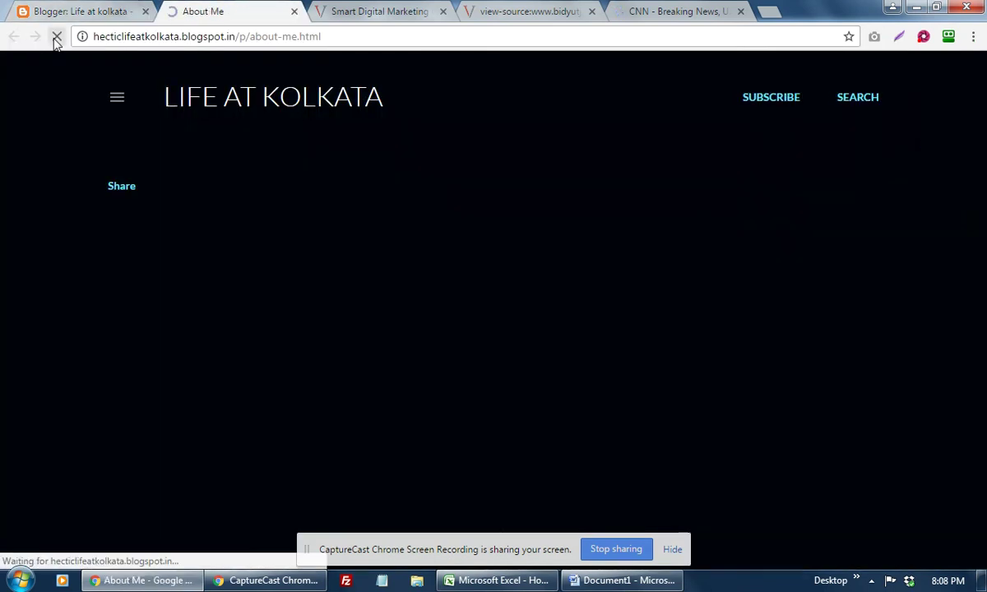
scroll(530, 247, down, 2)
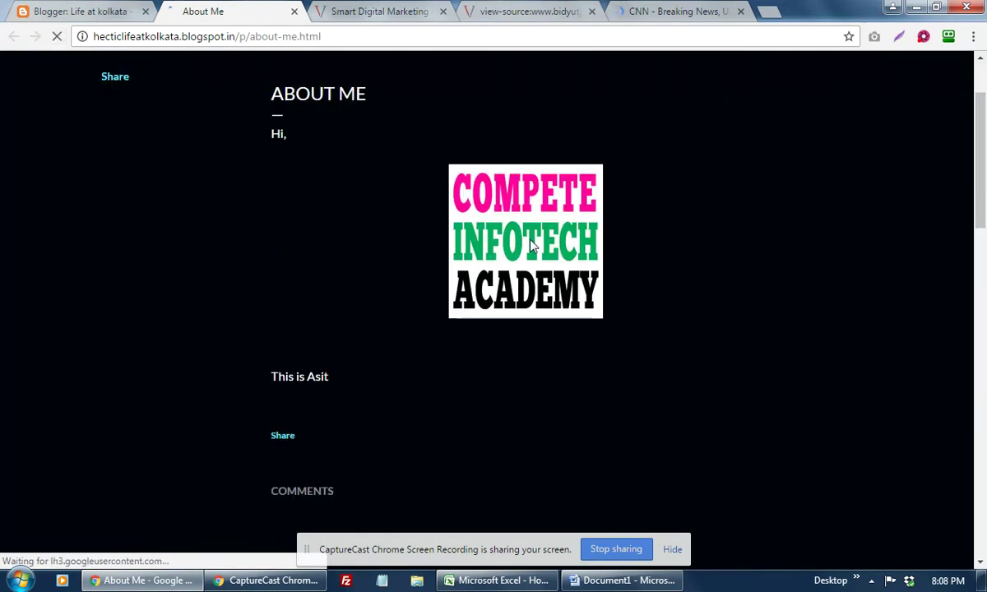
scroll(348, 240, down, 1)
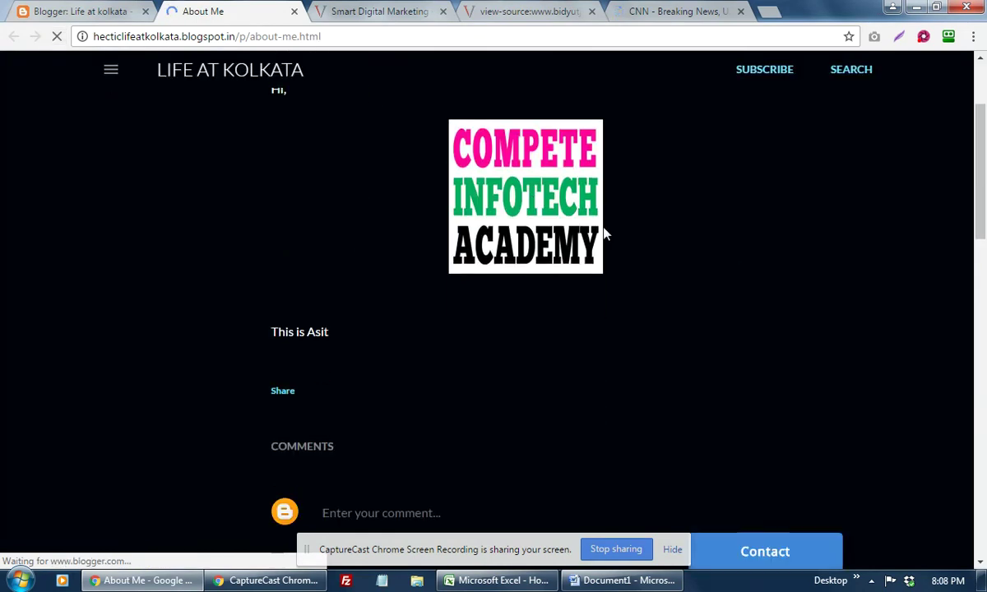
scroll(604, 224, up, 3)
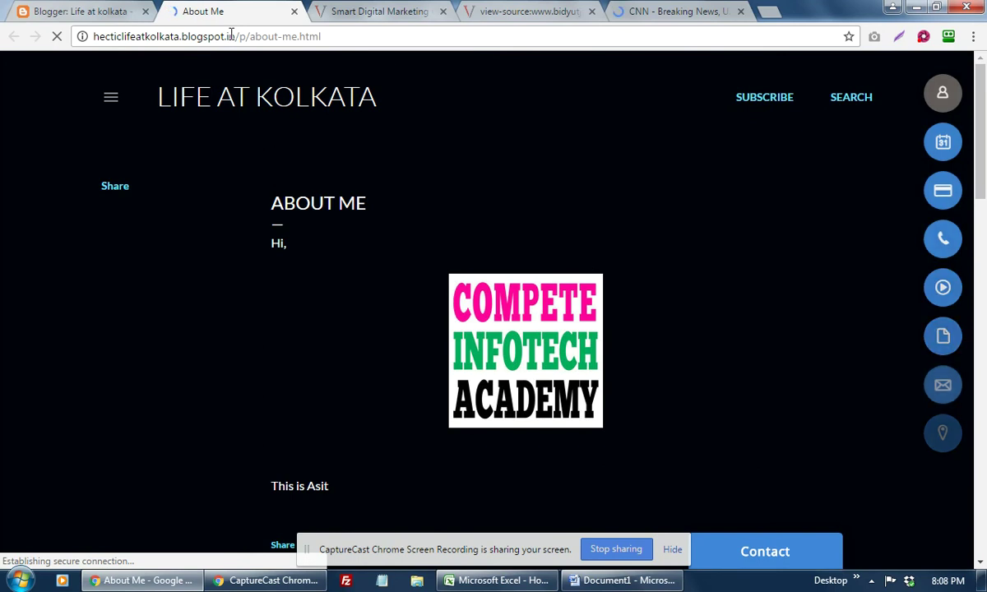
click(380, 13)
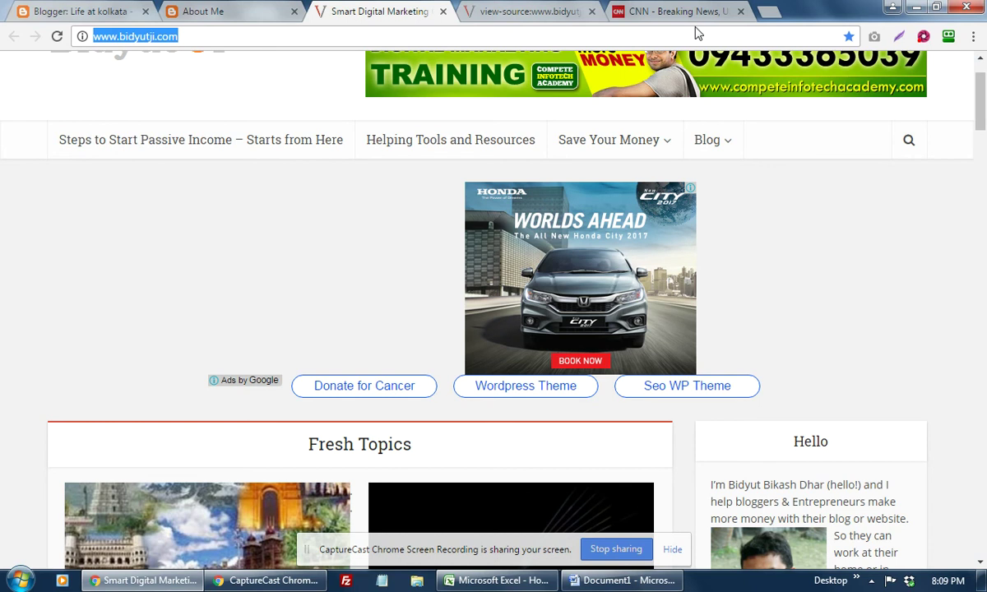
Step: Search Google for 'digital marekting consultant resume'
text(dig)
key(BackSpace)
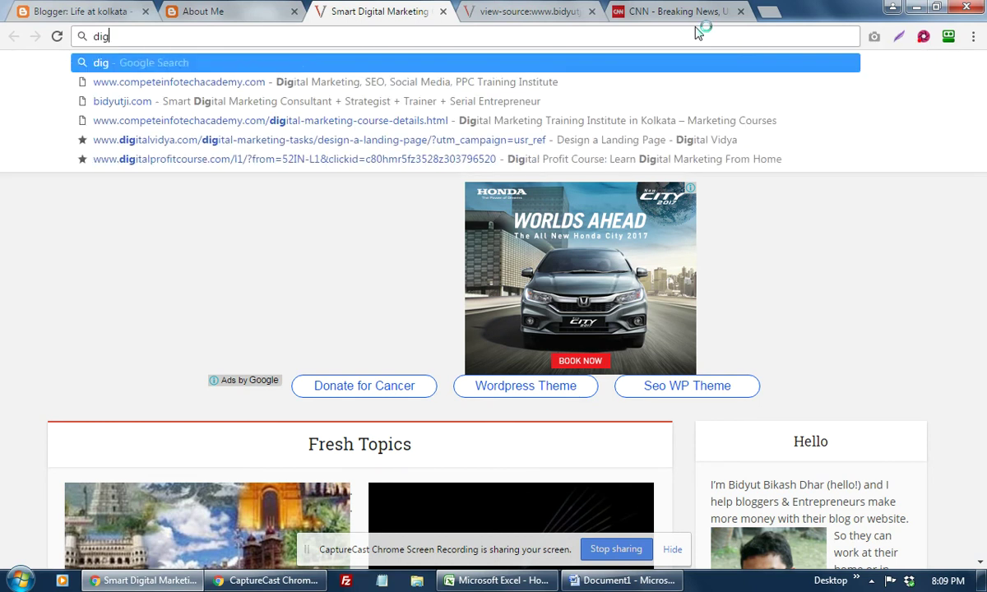
text(ital ma)
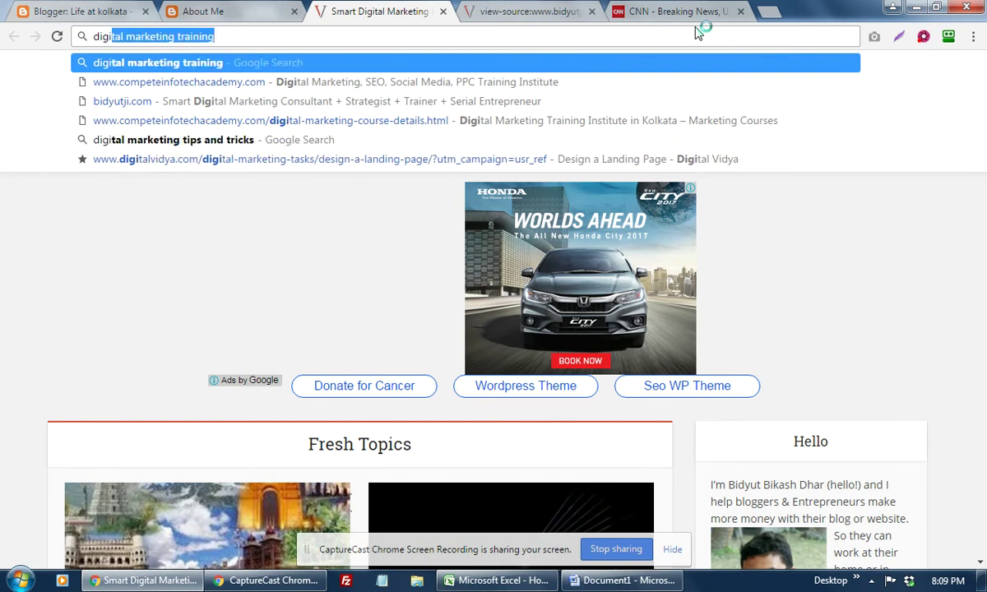
text(rekting )
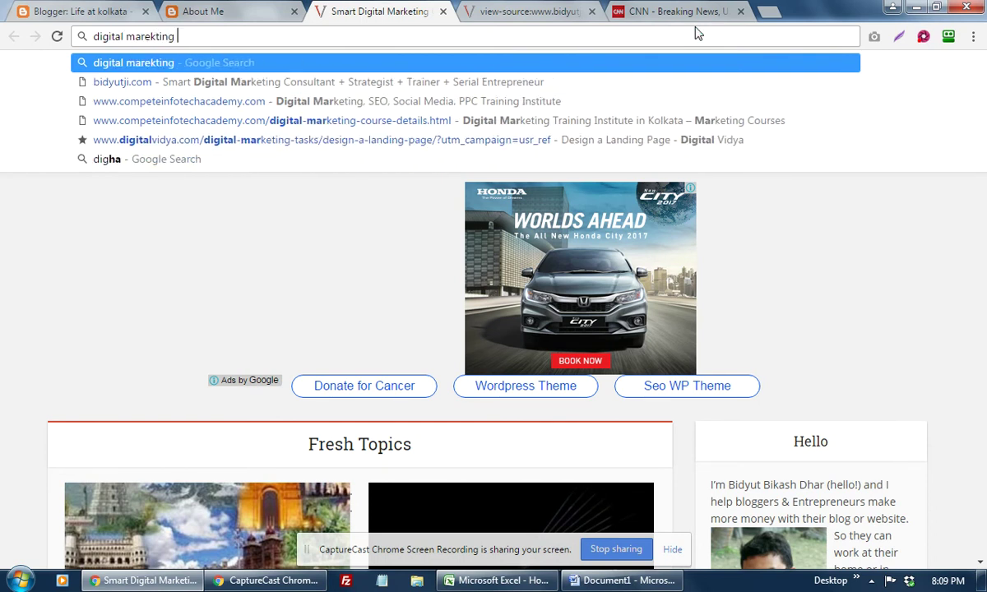
text(consultant )
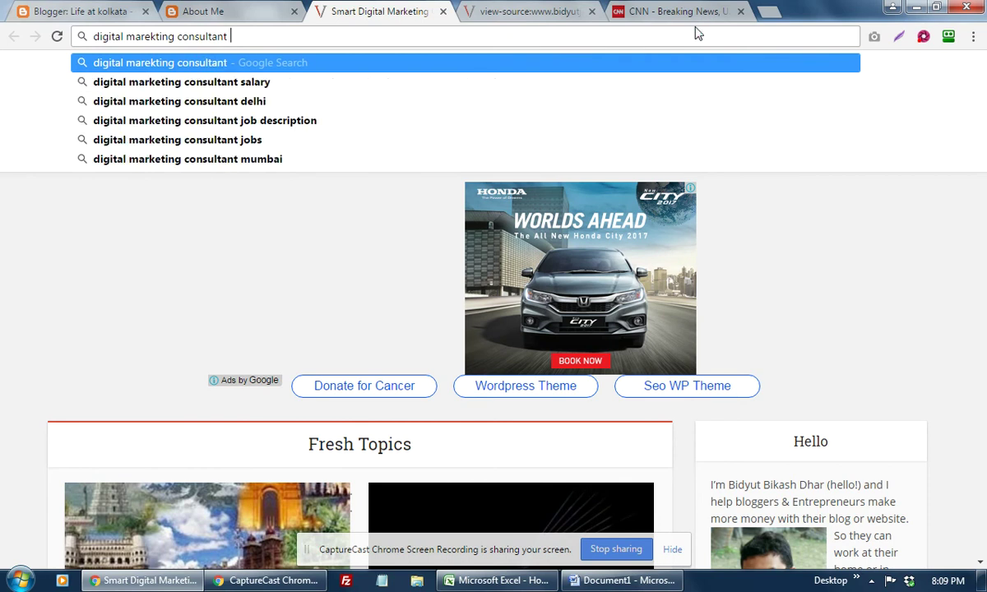
text(resum)
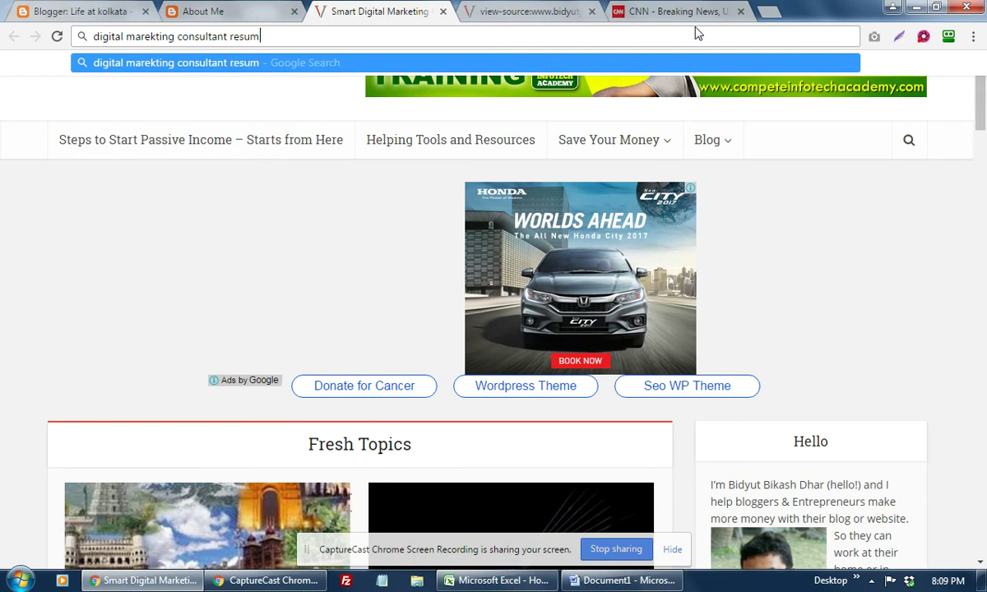
text(e)
key(Return)
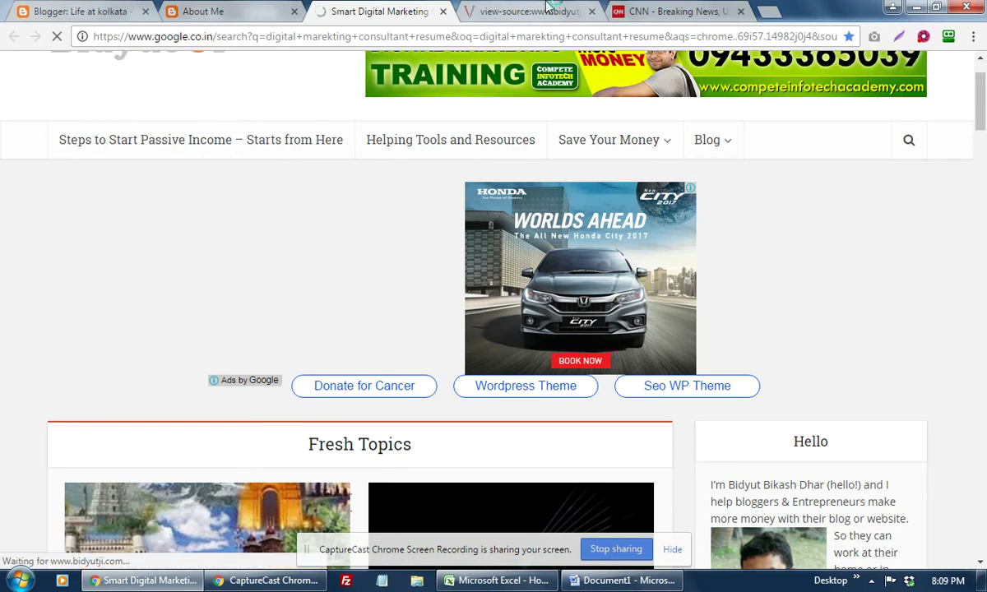
Step: Open the JobHero, LiveCareer and a personal resume result in new tabs
mouse_move(596, 143)
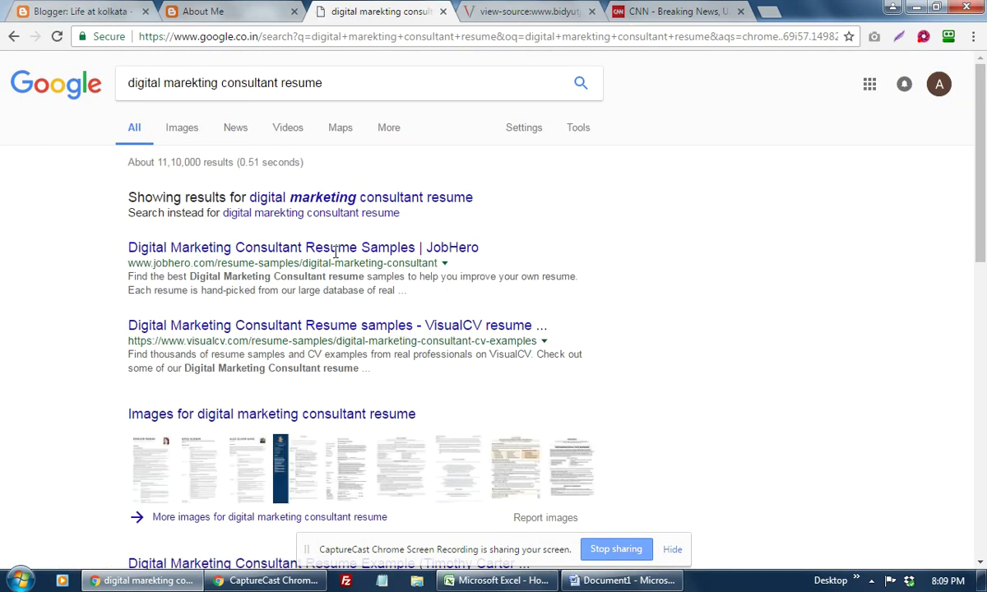
right_click(426, 248)
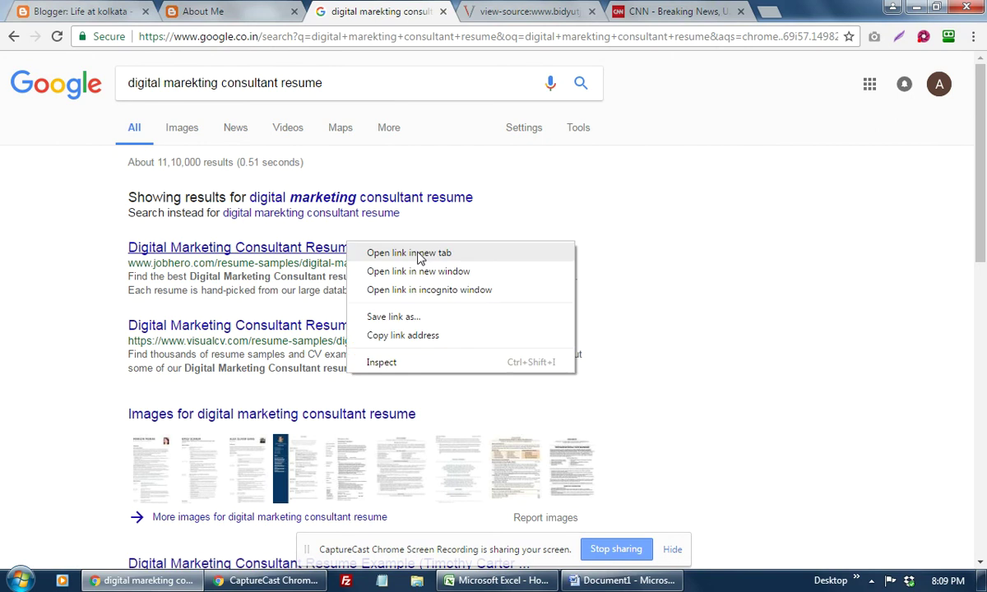
click(459, 255)
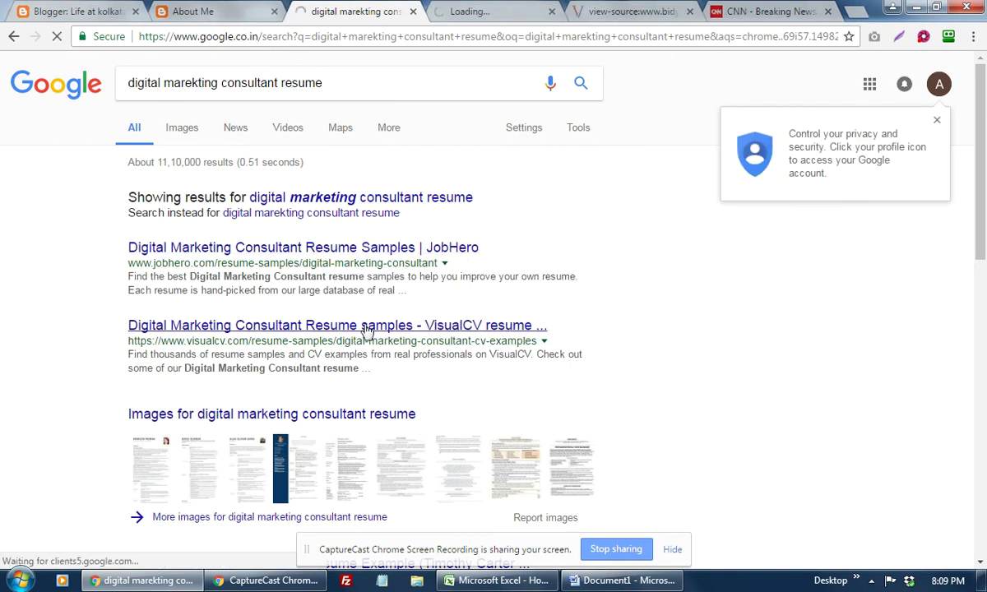
scroll(372, 329, down, 4)
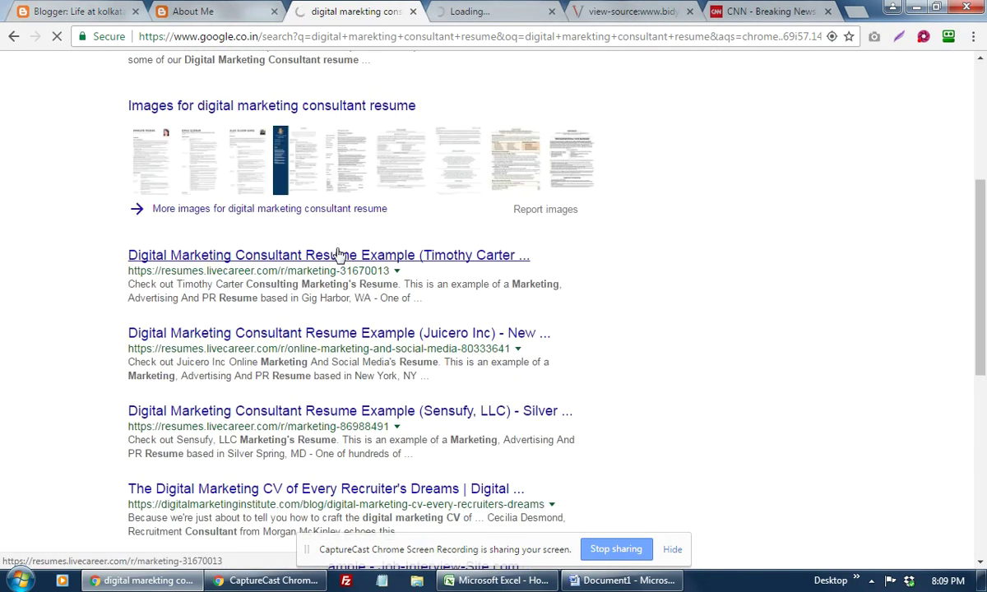
right_click(367, 256)
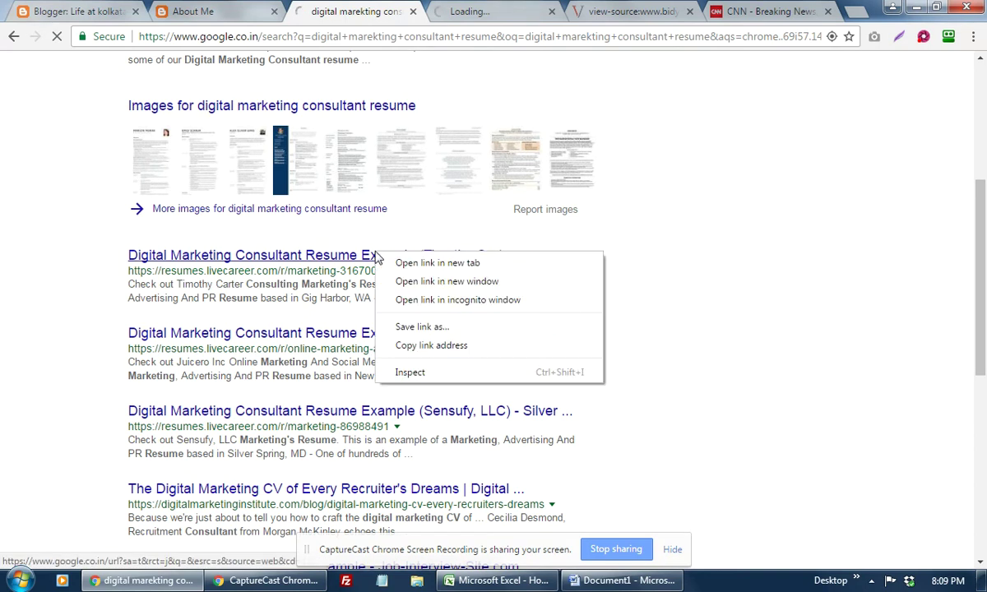
click(395, 262)
scroll(385, 323, down, 1)
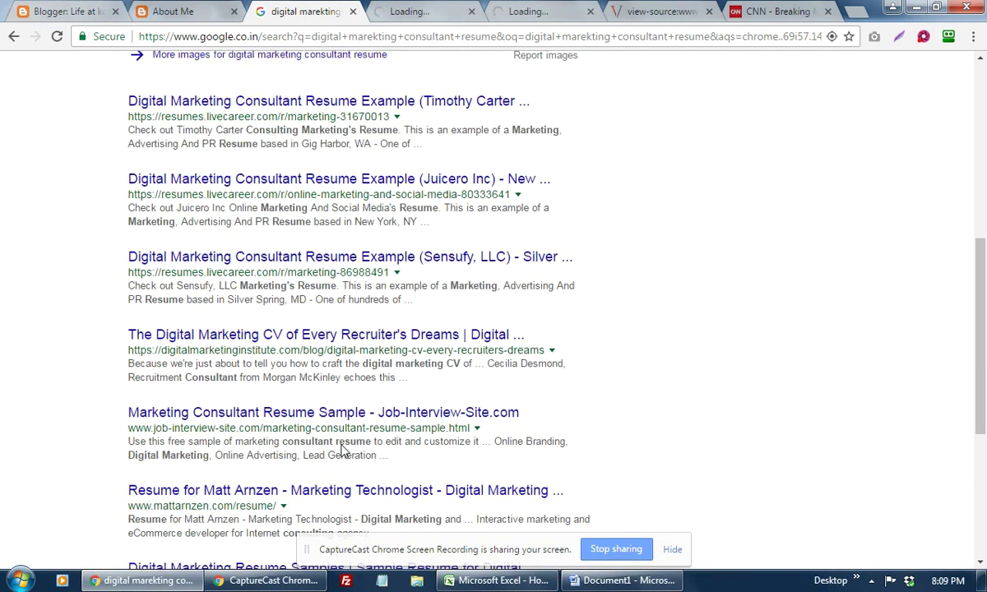
scroll(343, 452, down, 2)
right_click(307, 337)
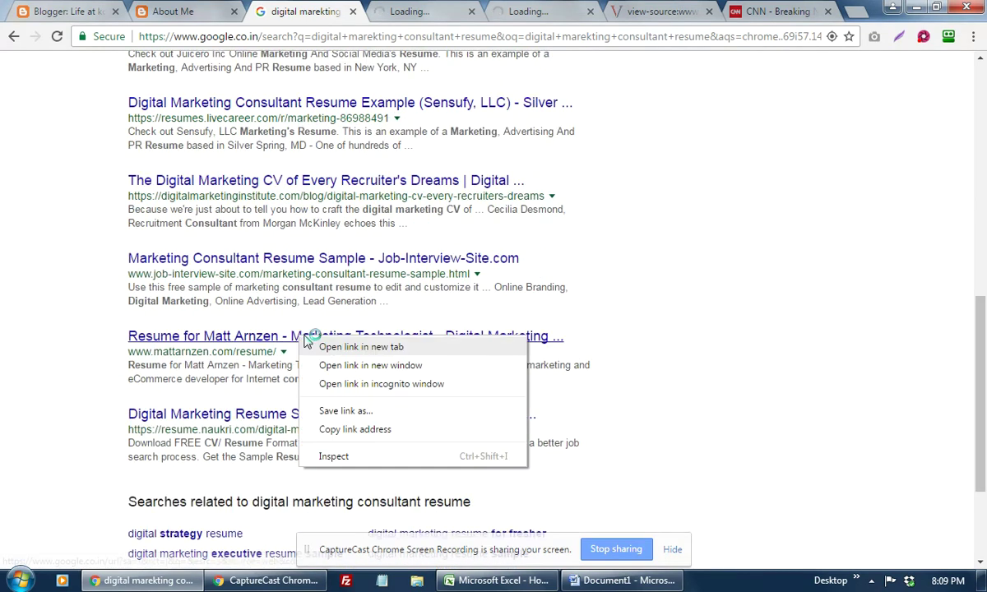
click(339, 347)
Step: Check the loading result tabs, then settle on the JobHero resume samples page
click(375, 11)
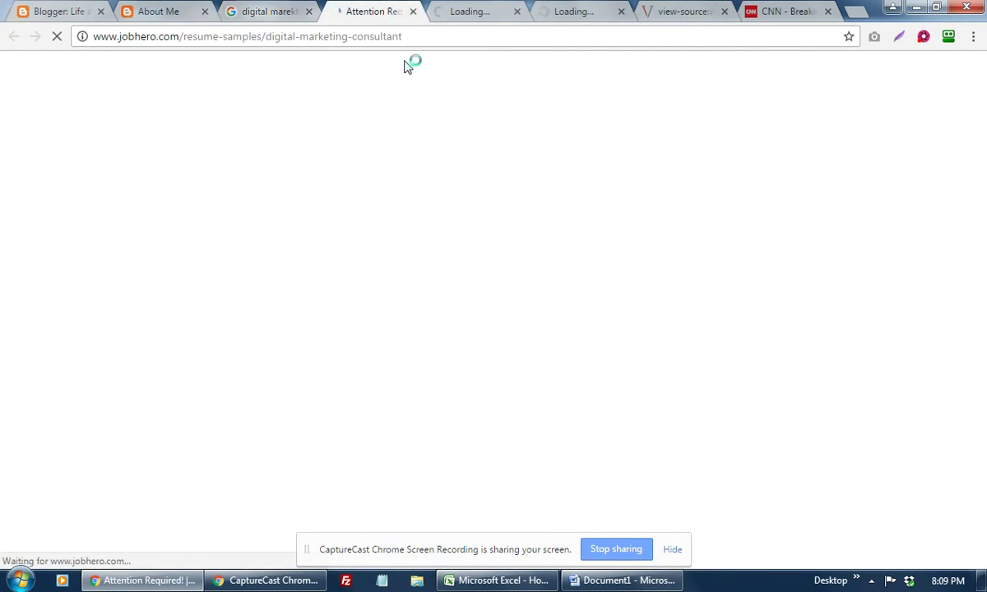
click(488, 10)
click(569, 12)
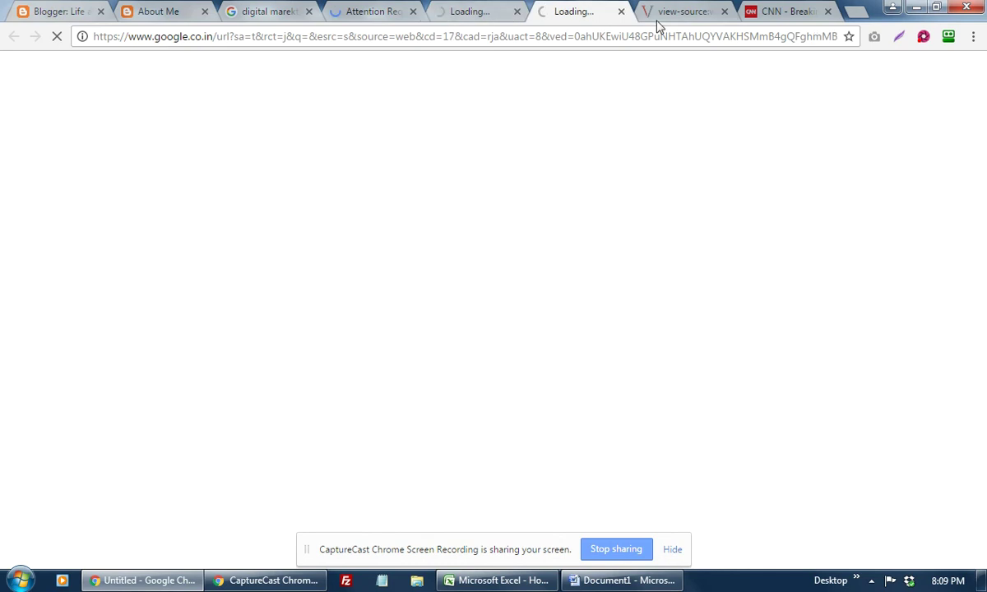
click(658, 11)
click(268, 12)
click(358, 15)
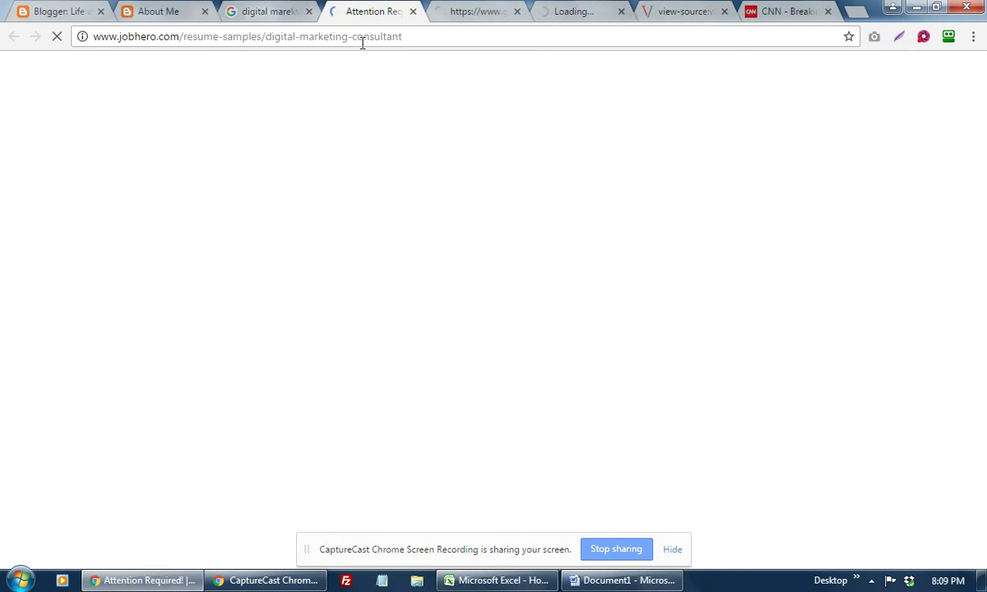